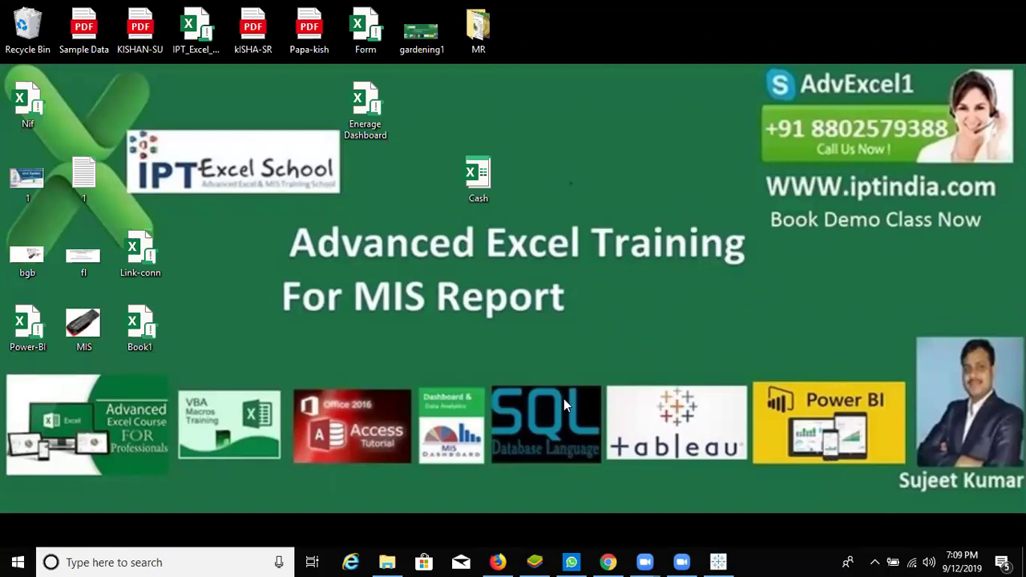
Dismiss the desktop shortcut menu and close the meeting-recording folder window.
{"action": "left_click_drag", "start_coordinate": [594, 349], "coordinate": [754, 502]}
{"action": "key", "text": "shift+F10"}
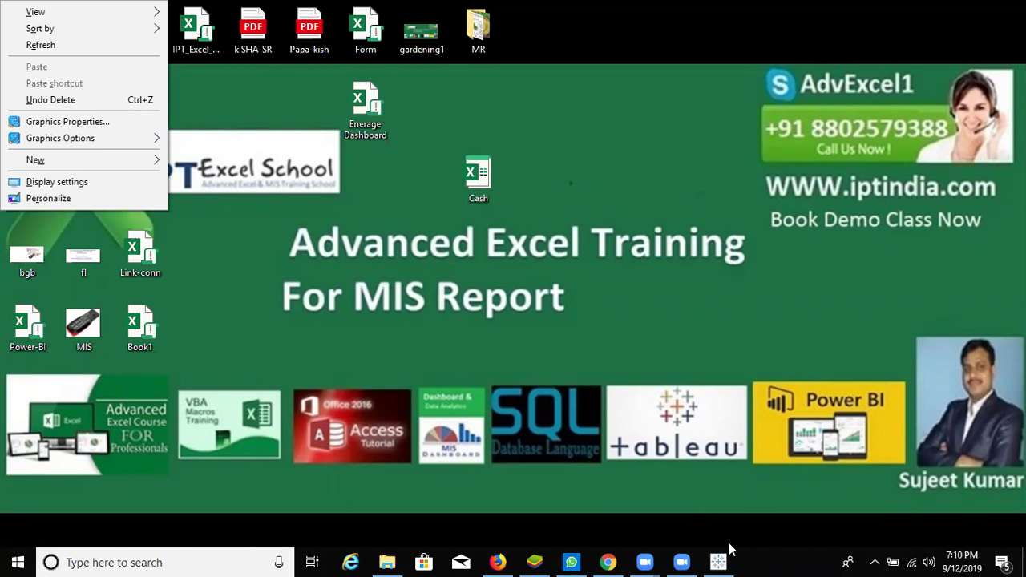
{"action": "key", "text": "Escape"}
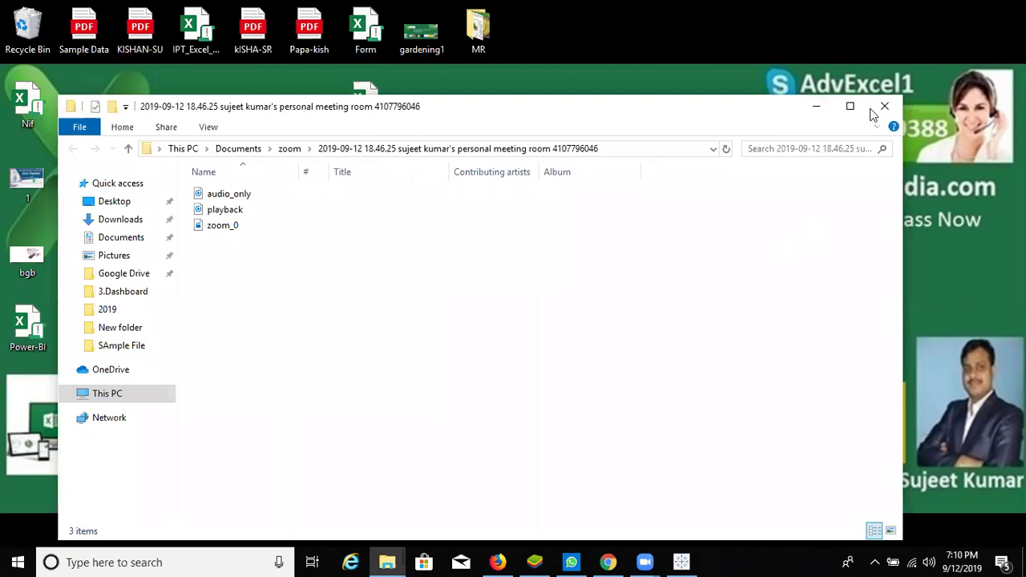
{"action": "left_click", "coordinate": [873, 114]}
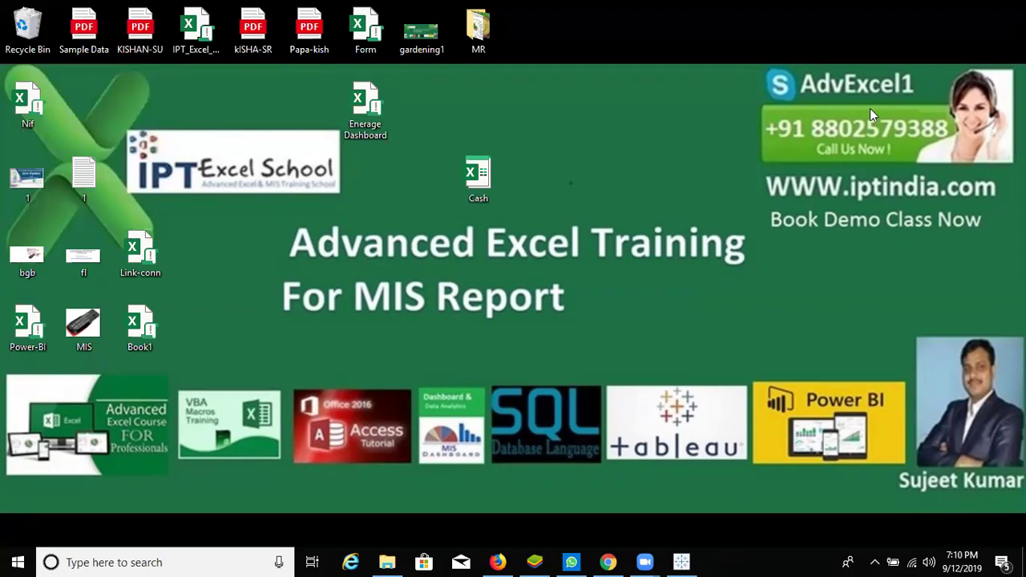
Open 1.Manufacturing Dashboard.xlsx from C:\New folder\Disk-3\3.Dashboard in File Explorer.
{"action": "left_click", "coordinate": [389, 562]}
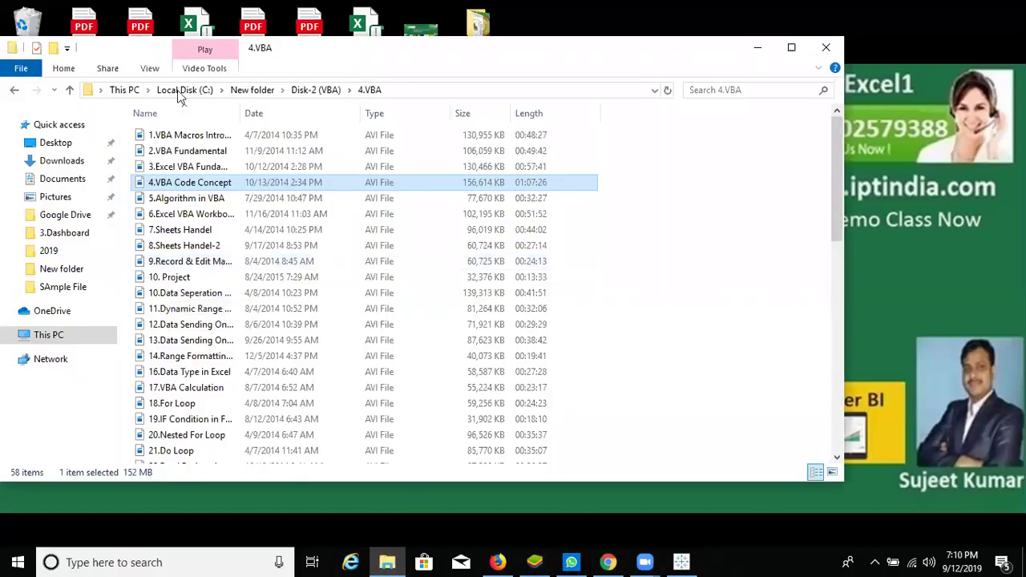
{"action": "left_click", "coordinate": [183, 91]}
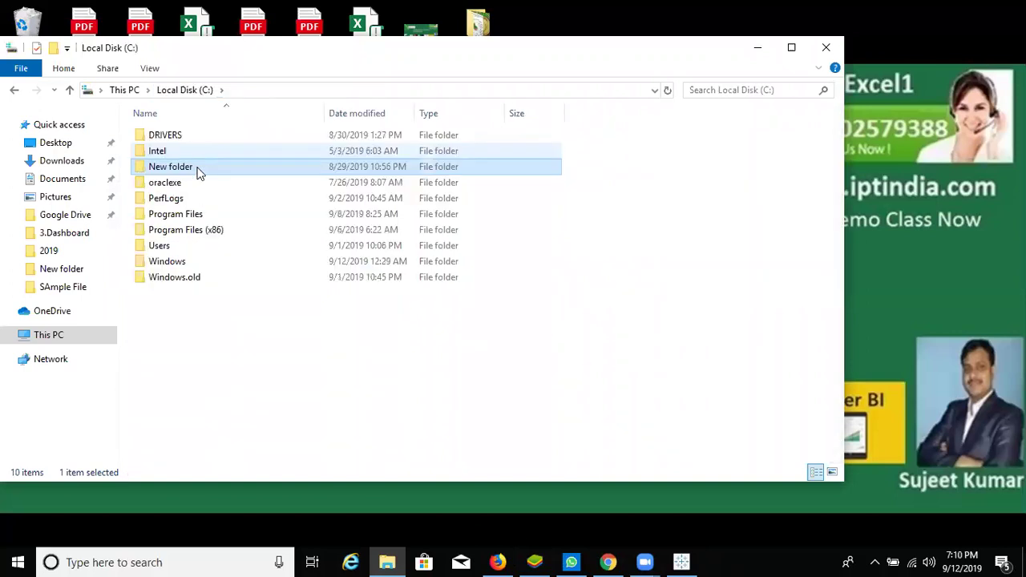
{"action": "double_click", "coordinate": [190, 172]}
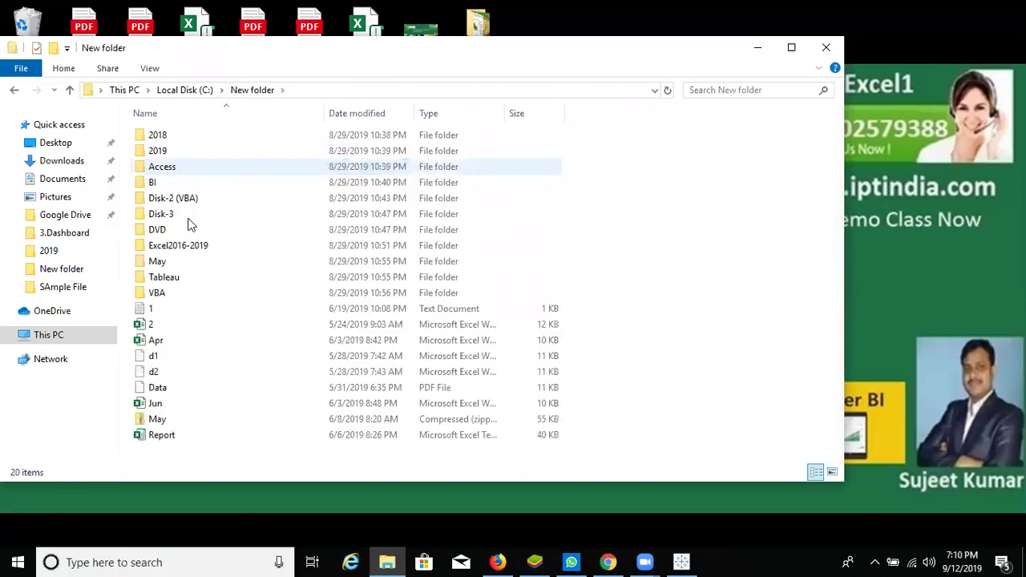
{"action": "double_click", "coordinate": [190, 224]}
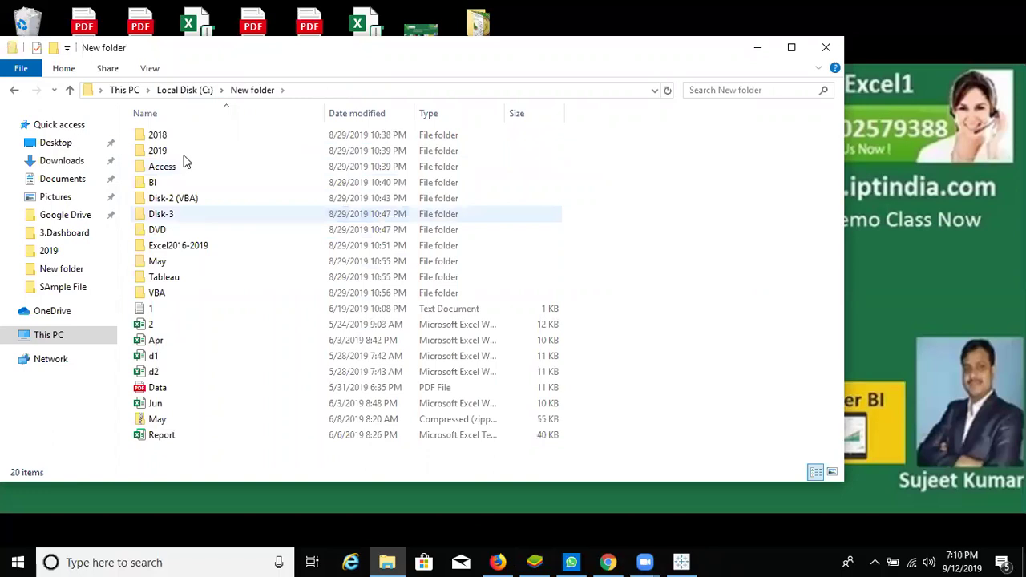
{"action": "double_click", "coordinate": [186, 143]}
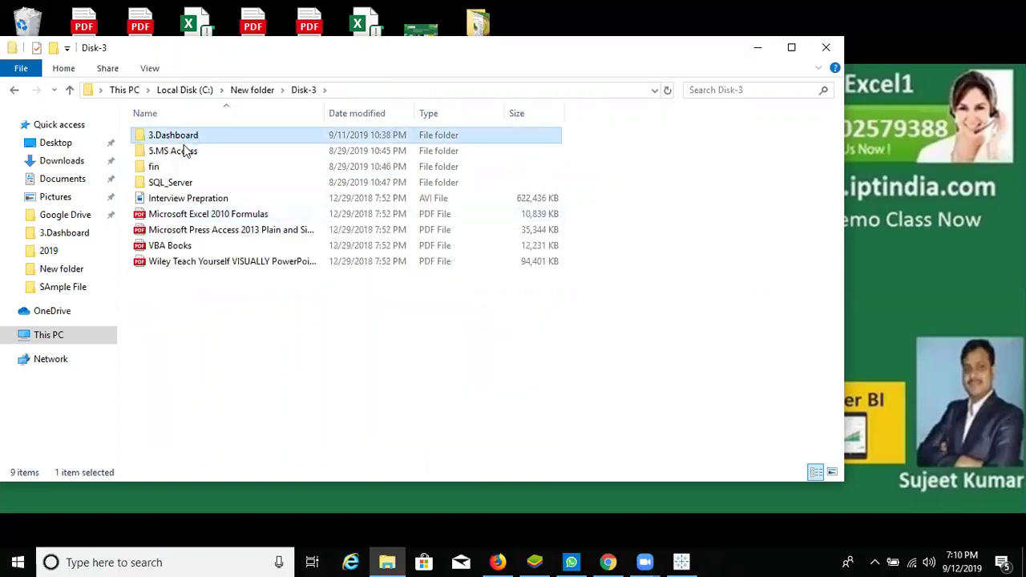
{"action": "double_click", "coordinate": [195, 172]}
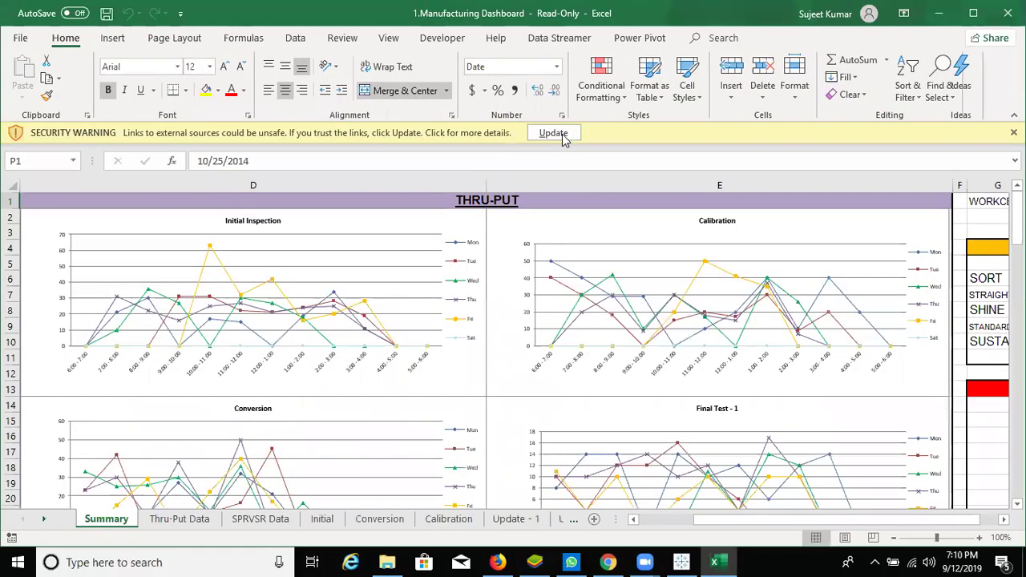
Update the workbook's external links and dismiss the locate-linked-file prompt.
{"action": "left_click", "coordinate": [553, 133]}
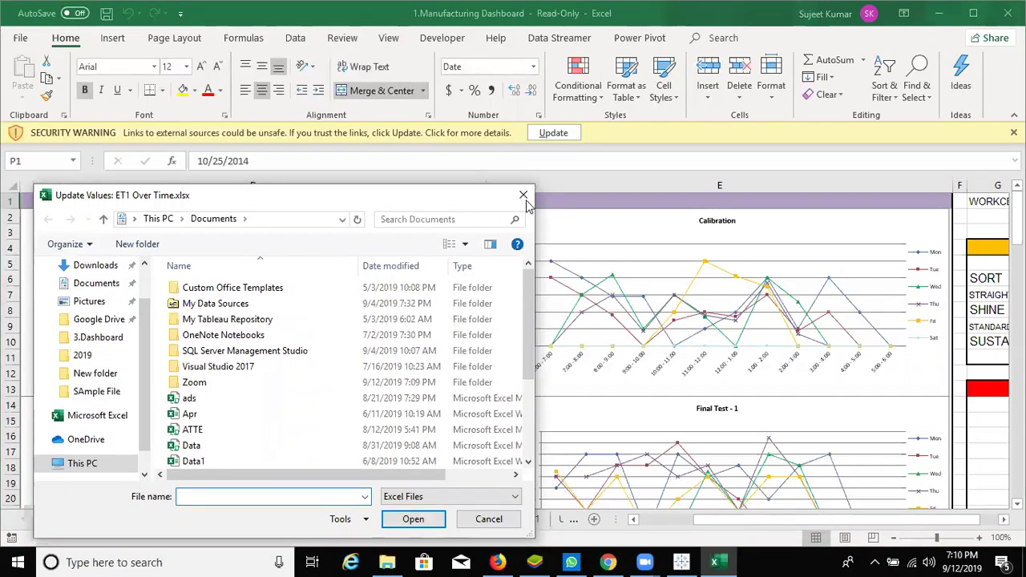
{"action": "left_click", "coordinate": [522, 195]}
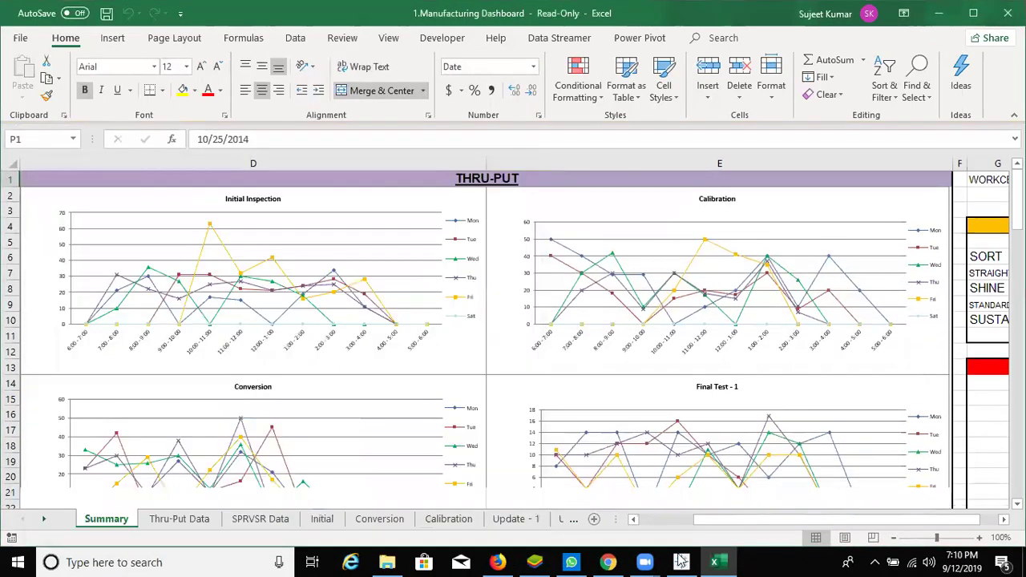
{"action": "scroll", "coordinate": [912, 379], "scroll_direction": "down", "scroll_amount": 2}
{"action": "scroll", "coordinate": [185, 525], "scroll_direction": "down", "scroll_amount": 1}
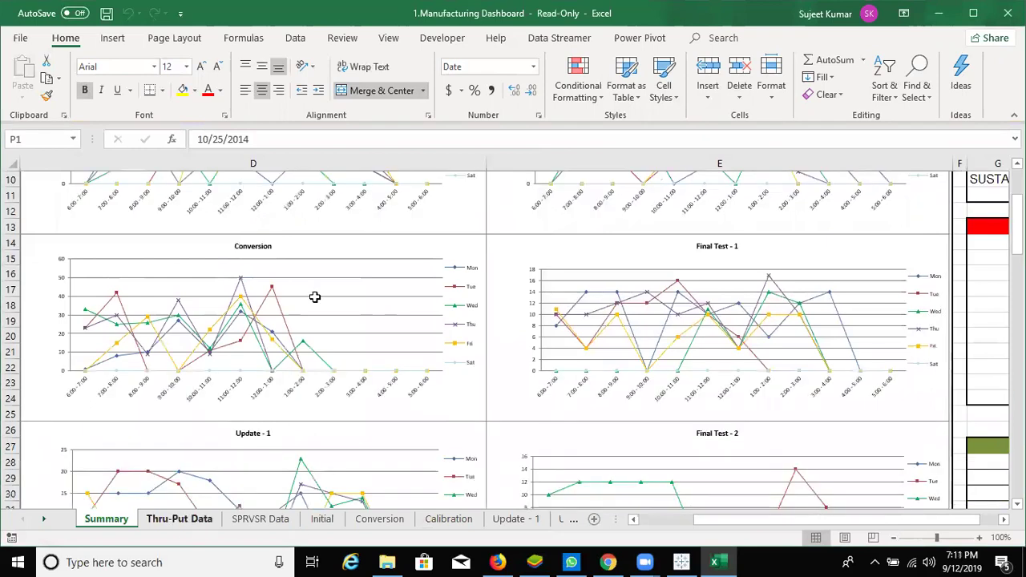
Inspect the Thru-Put Data and SPRVSR Data sheets, then return to the Summary sheet.
{"action": "key", "text": "ctrl+Page_Down"}
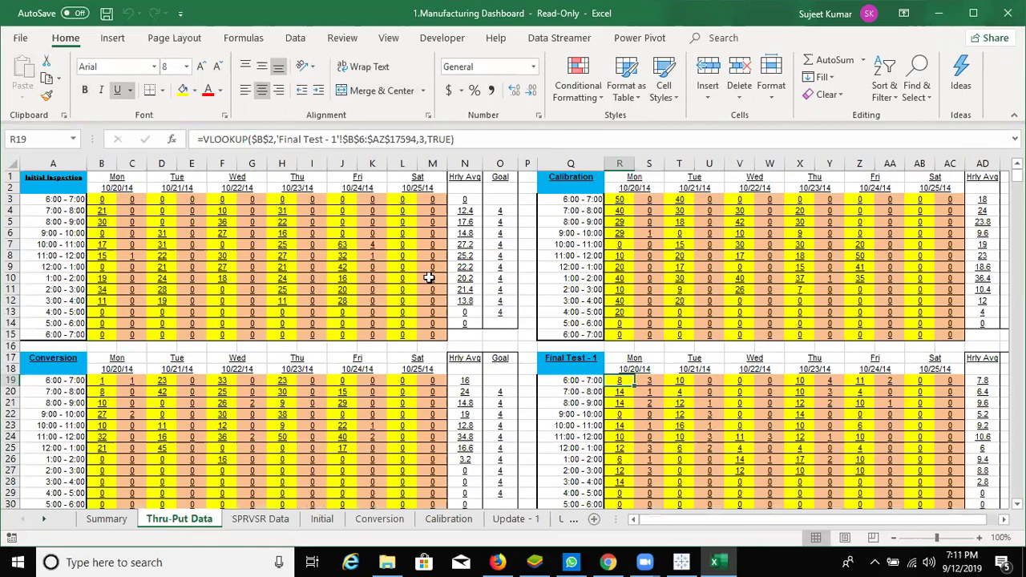
{"action": "mouse_move", "coordinate": [873, 519]}
{"action": "left_mouse_down"}
{"action": "mouse_move", "coordinate": [713, 535]}
{"action": "mouse_move", "coordinate": [236, 481]}
{"action": "left_mouse_up"}
{"action": "left_click", "coordinate": [222, 402]}
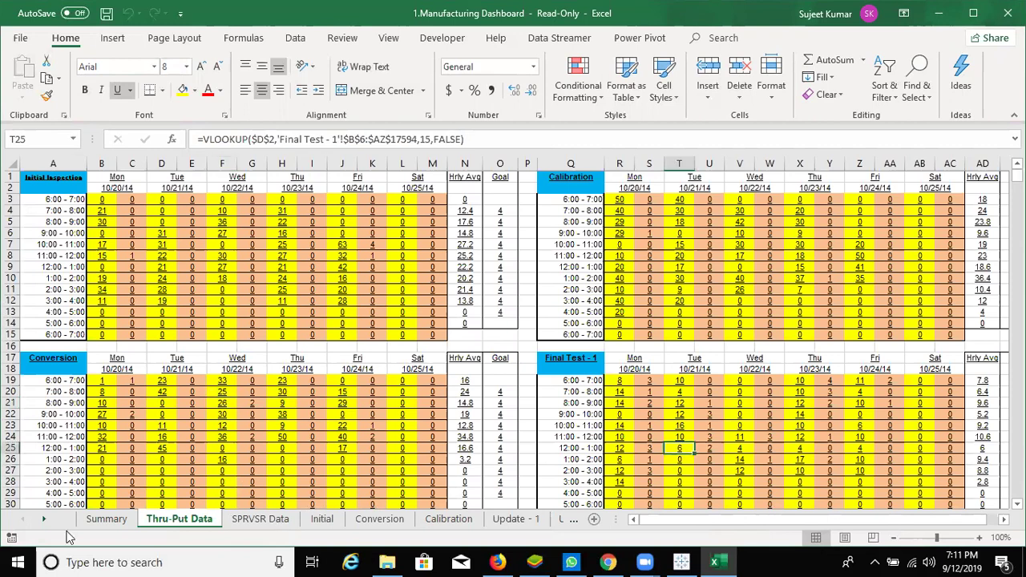
{"action": "key", "text": "ctrl+Page_Down"}
{"action": "left_click", "coordinate": [106, 523]}
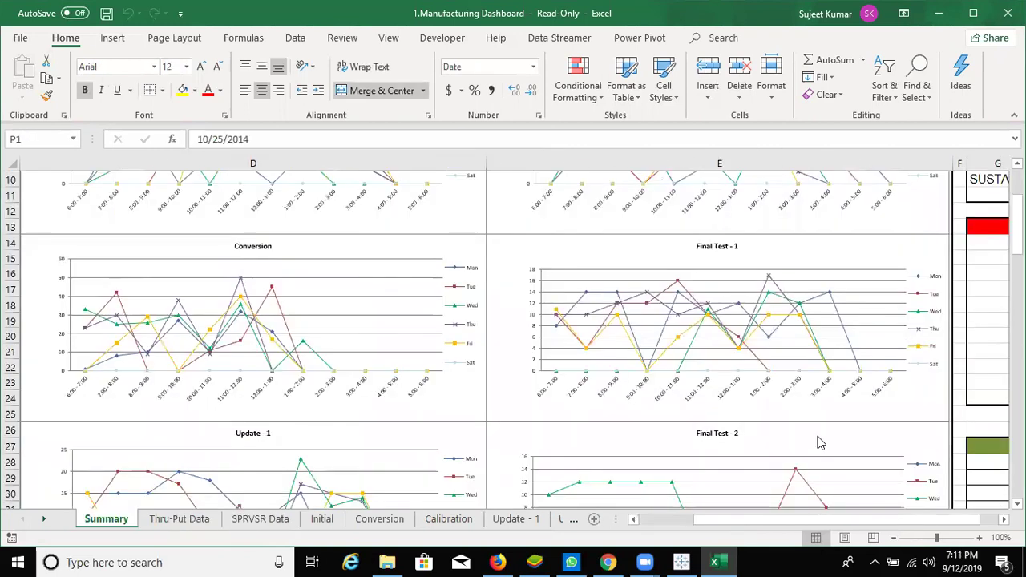
{"action": "scroll", "coordinate": [834, 522], "scroll_direction": "up", "scroll_amount": 3}
{"action": "mouse_move", "coordinate": [929, 523]}
{"action": "left_mouse_down"}
{"action": "mouse_move", "coordinate": [872, 562]}
{"action": "mouse_move", "coordinate": [888, 179]}
{"action": "left_mouse_up"}
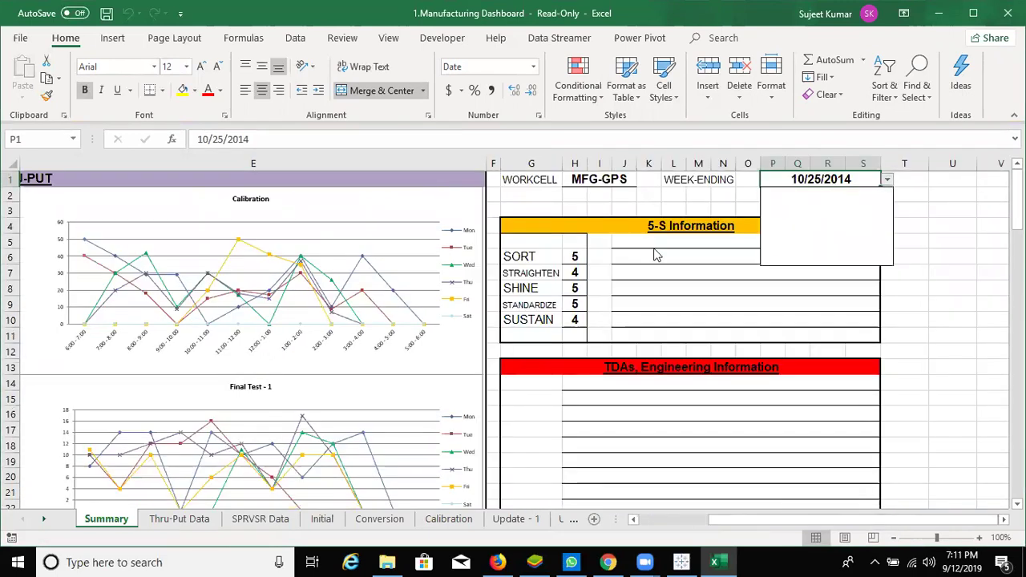
Select week ending 6/21/2014 in the dropdown and zoom the dashboard out to 62%.
{"action": "key", "text": "alt+Down"}
{"action": "key", "text": "Return"}
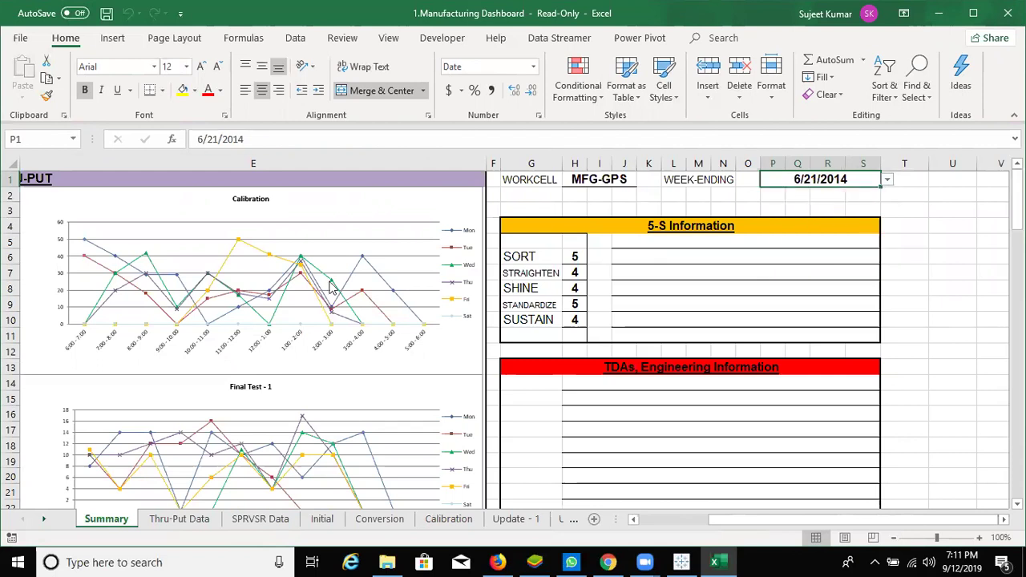
{"action": "left_click", "coordinate": [922, 541]}
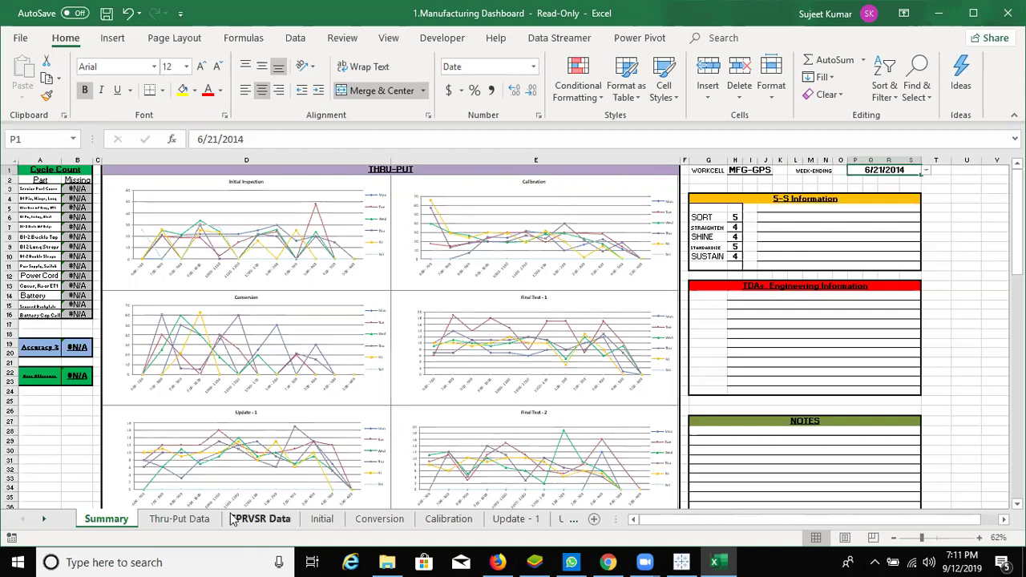
View the Initial, Conversion and Calibration sheets.
{"action": "left_click", "coordinate": [322, 520]}
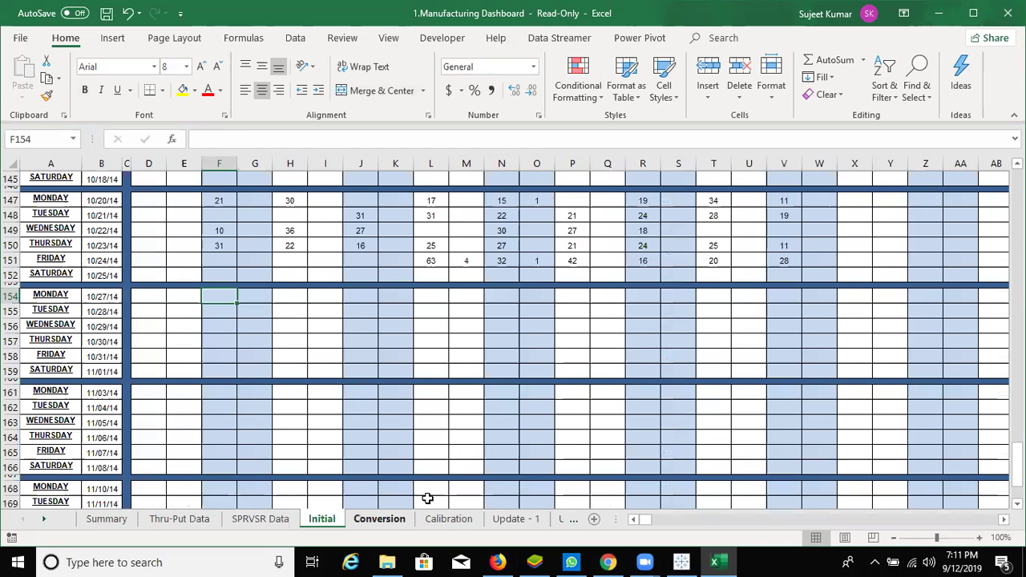
{"action": "left_click", "coordinate": [380, 519]}
{"action": "left_click", "coordinate": [440, 519]}
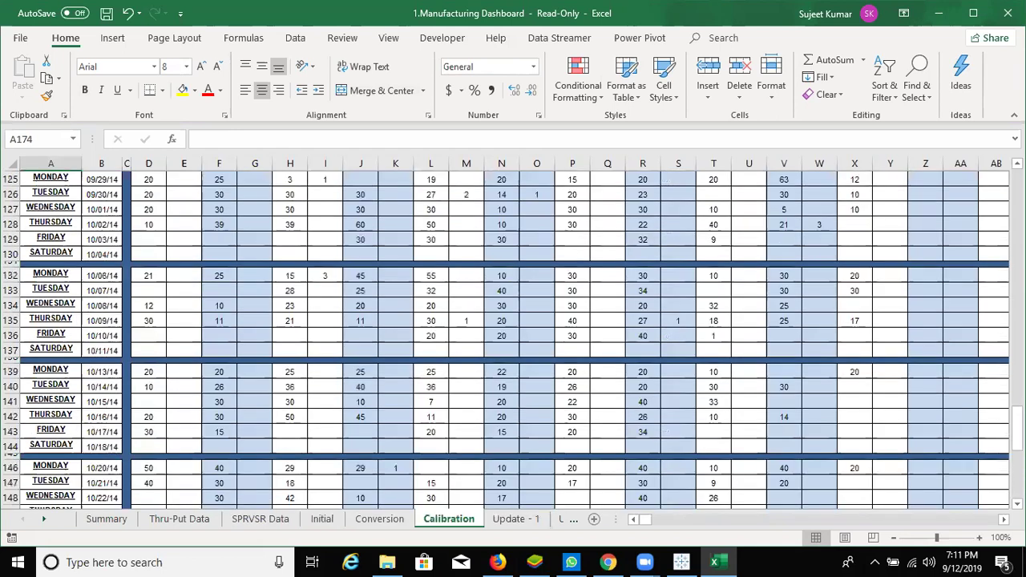
{"action": "scroll", "coordinate": [617, 297], "scroll_direction": "up", "scroll_amount": 3}
Close the workbook with Don't Save and close the 3.Dashboard folder window.
{"action": "key", "text": "ctrl+w"}
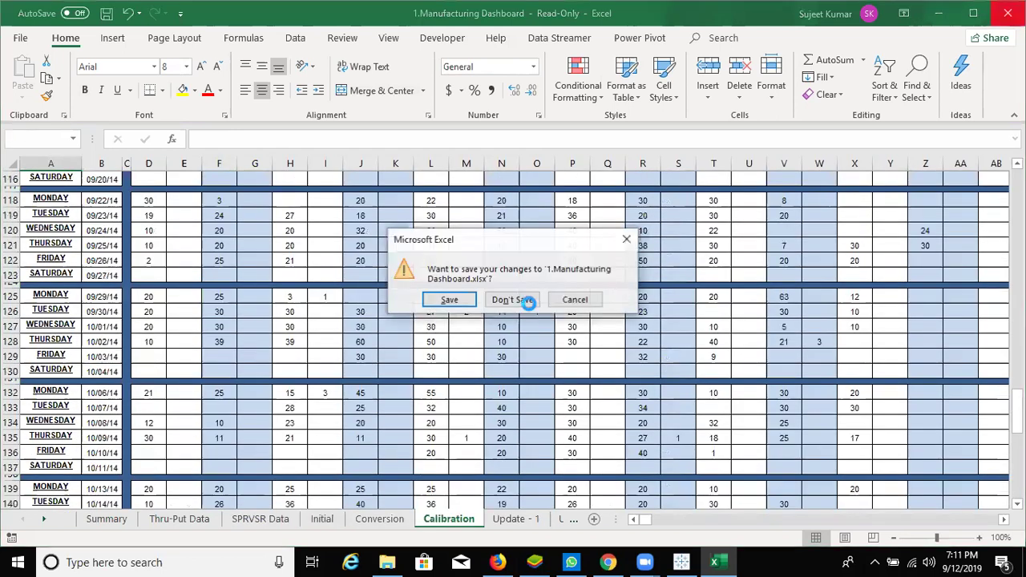
{"action": "left_click", "coordinate": [508, 300]}
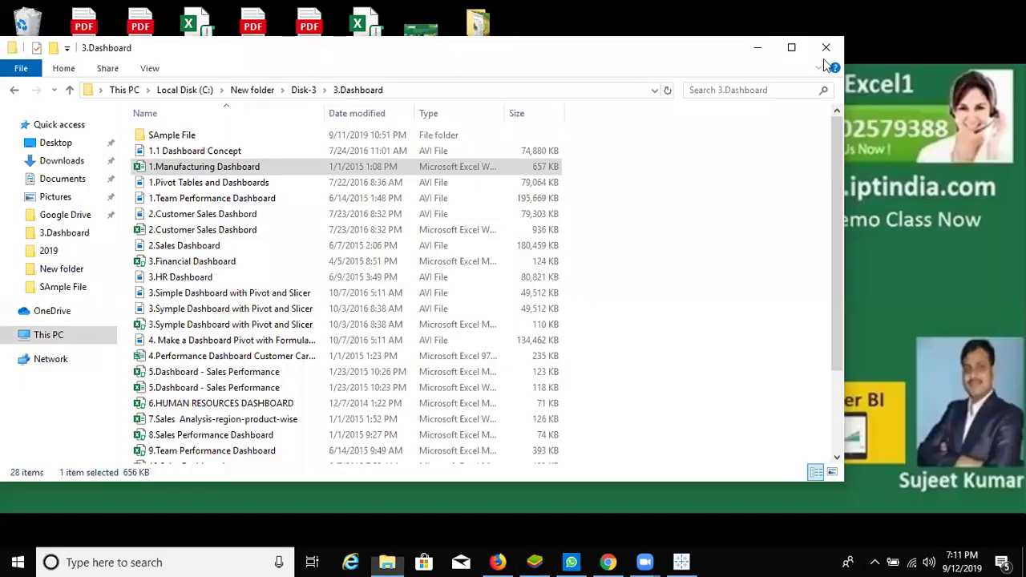
{"action": "left_click", "coordinate": [826, 50]}
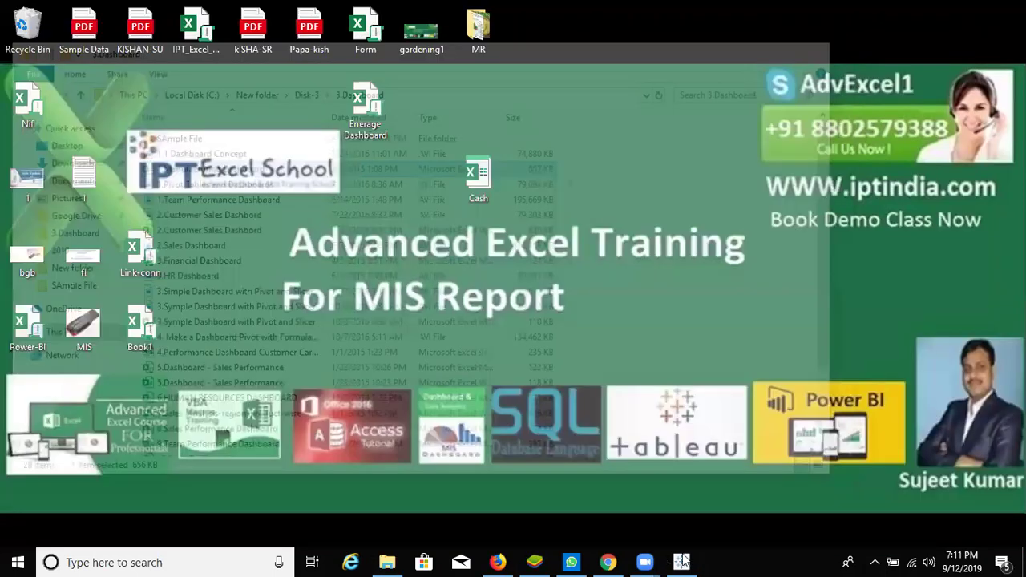
Launch Tableau Desktop and open the Superstore sample workbook from Sample Workbooks.
{"action": "left_click", "coordinate": [682, 561]}
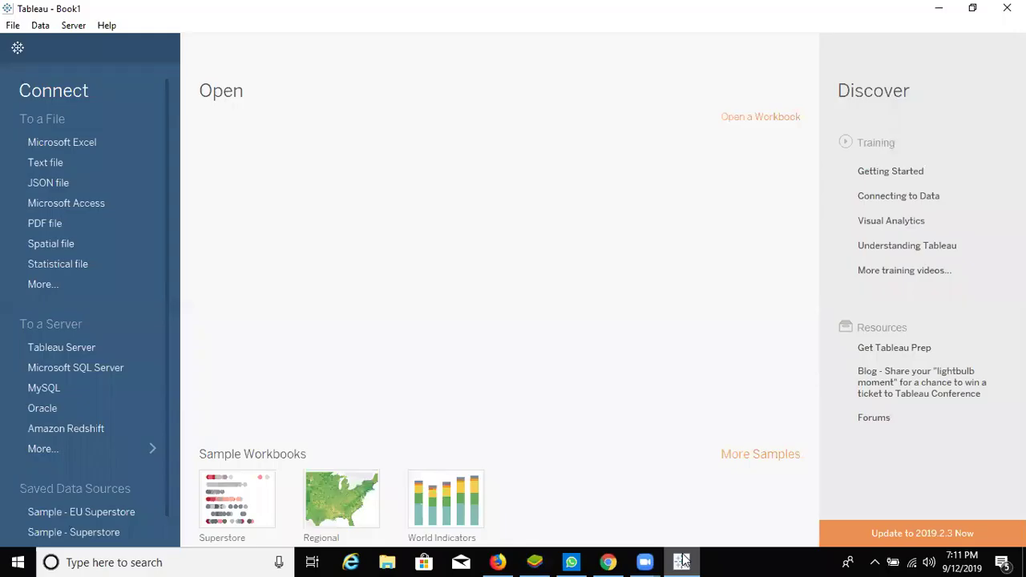
{"action": "left_click", "coordinate": [72, 141]}
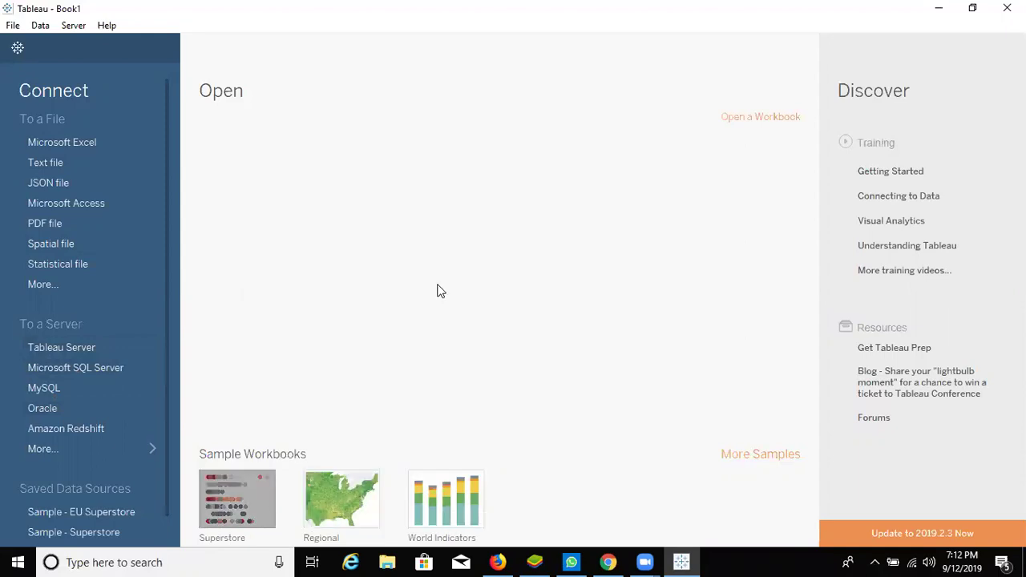
{"action": "left_click", "coordinate": [213, 508]}
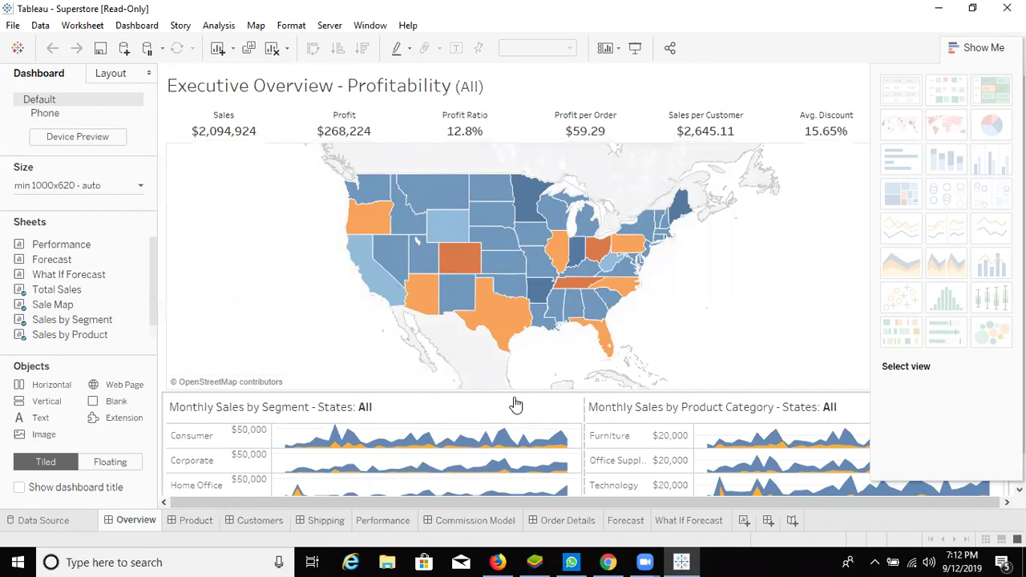
View Superstore's Data Source, Product Drilldown and Customer Analysis sheets.
{"action": "scroll", "coordinate": [515, 405], "scroll_direction": "down", "scroll_amount": 1}
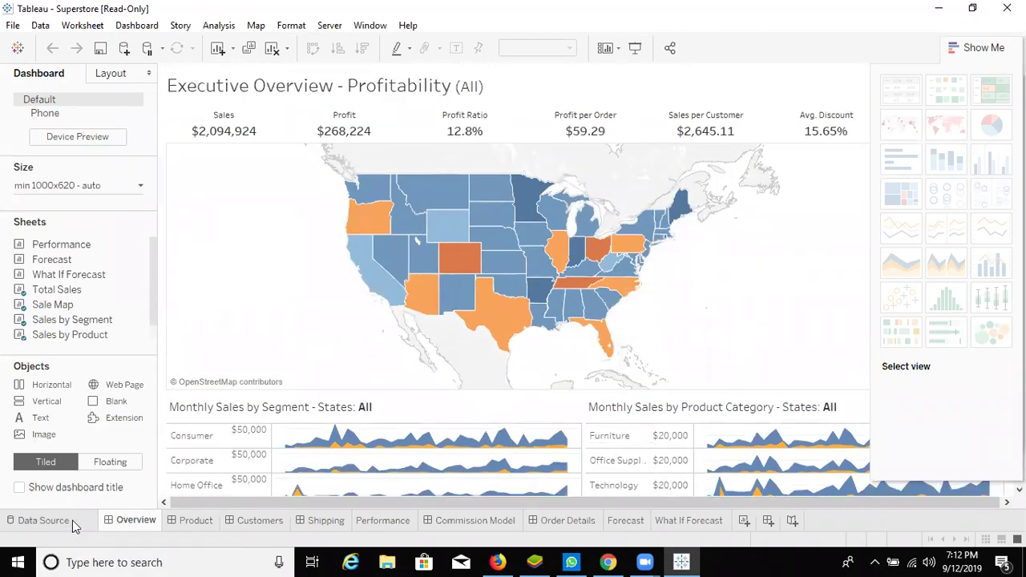
{"action": "left_click", "coordinate": [74, 519]}
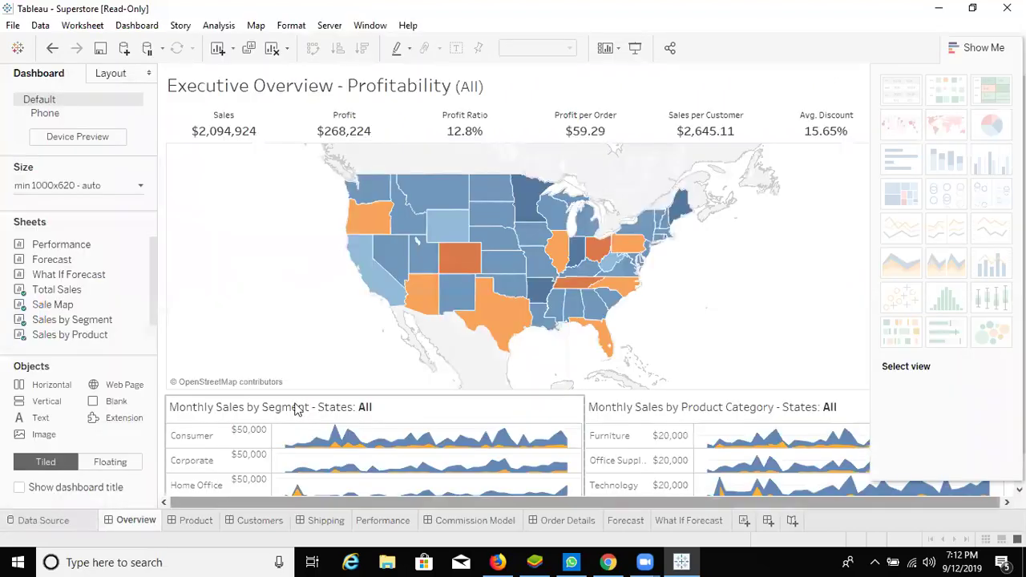
{"action": "left_click", "coordinate": [193, 521]}
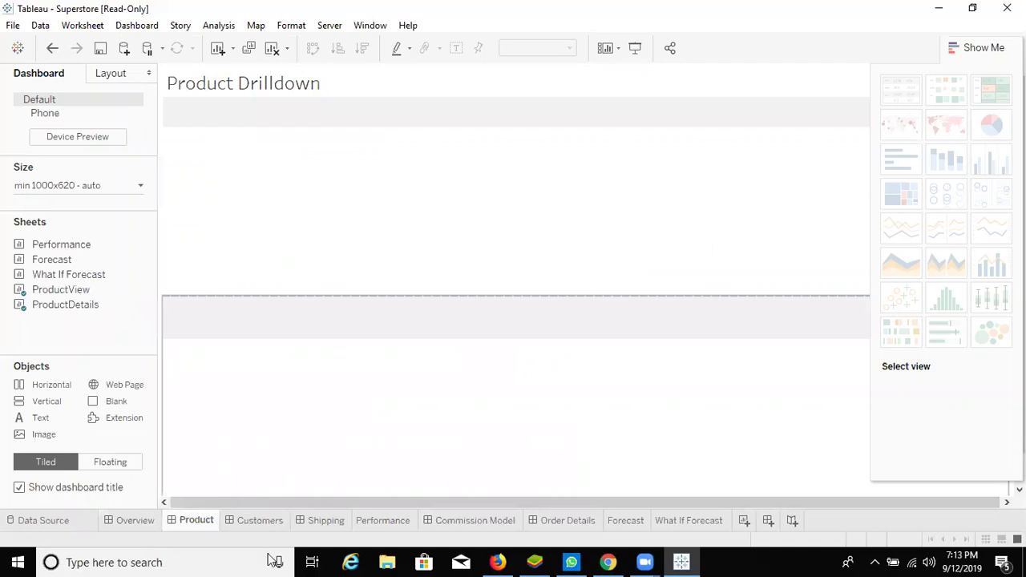
{"action": "left_click", "coordinate": [282, 522]}
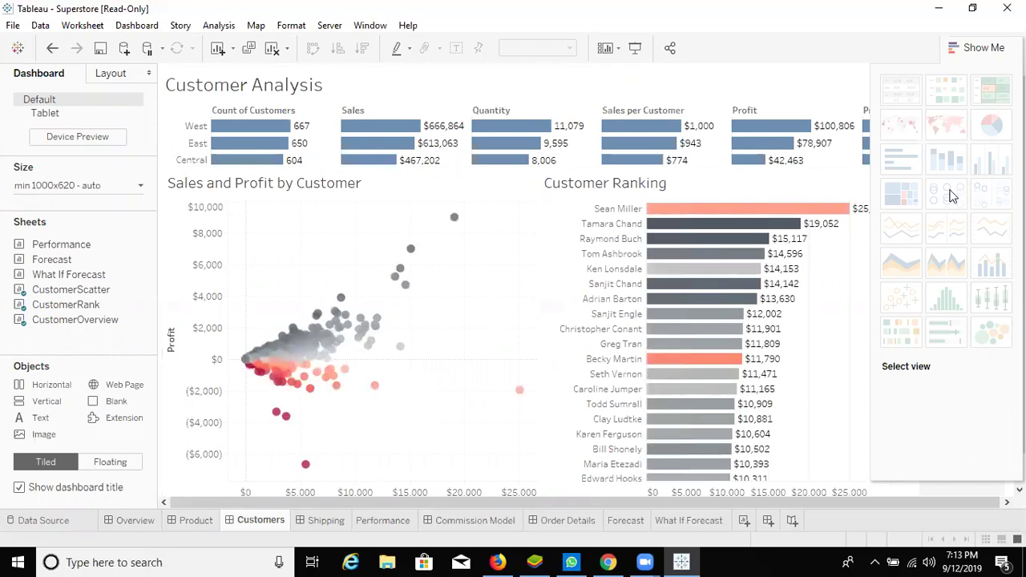
{"action": "mouse_move", "coordinate": [983, 149]}
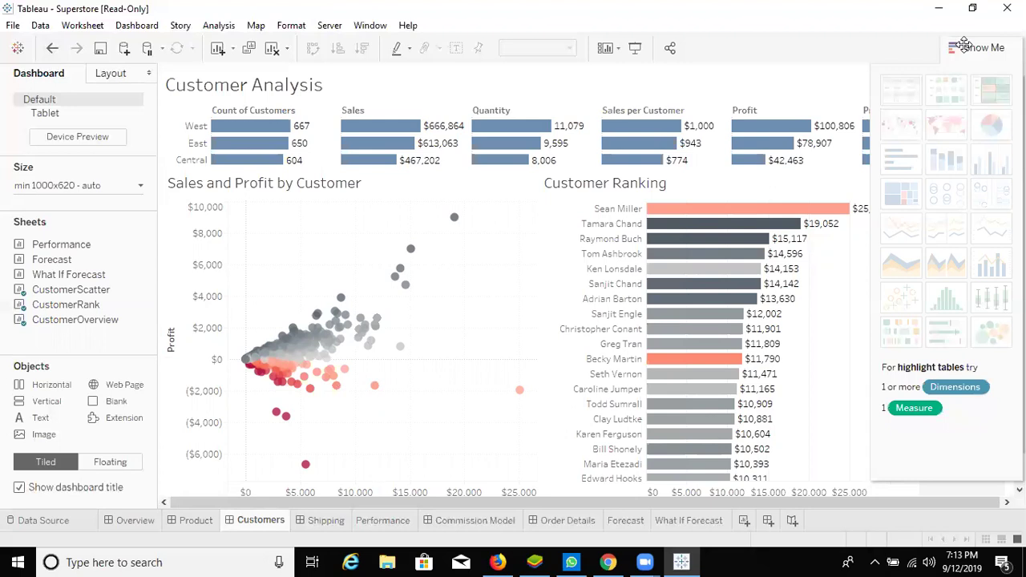
Undo back to the Sales Target extract and answer No to saving workbook changes.
{"action": "left_click", "coordinate": [53, 49]}
{"action": "left_click", "coordinate": [53, 50]}
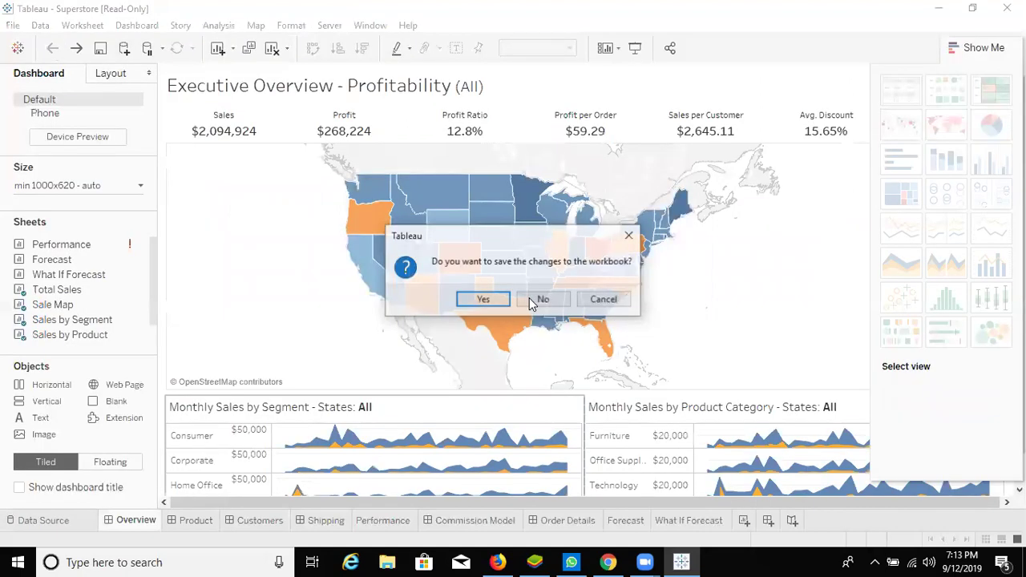
{"action": "left_click", "coordinate": [527, 297]}
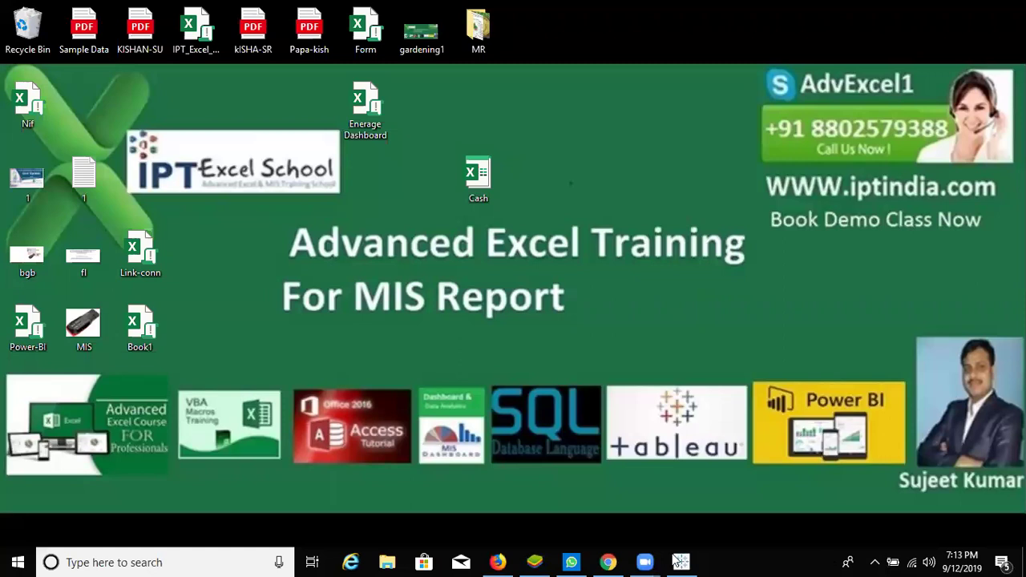
{"action": "left_click", "coordinate": [679, 561]}
Restore Tableau from the taskbar to check the 385.8 MB server download progress.
{"action": "left_click", "coordinate": [683, 561]}
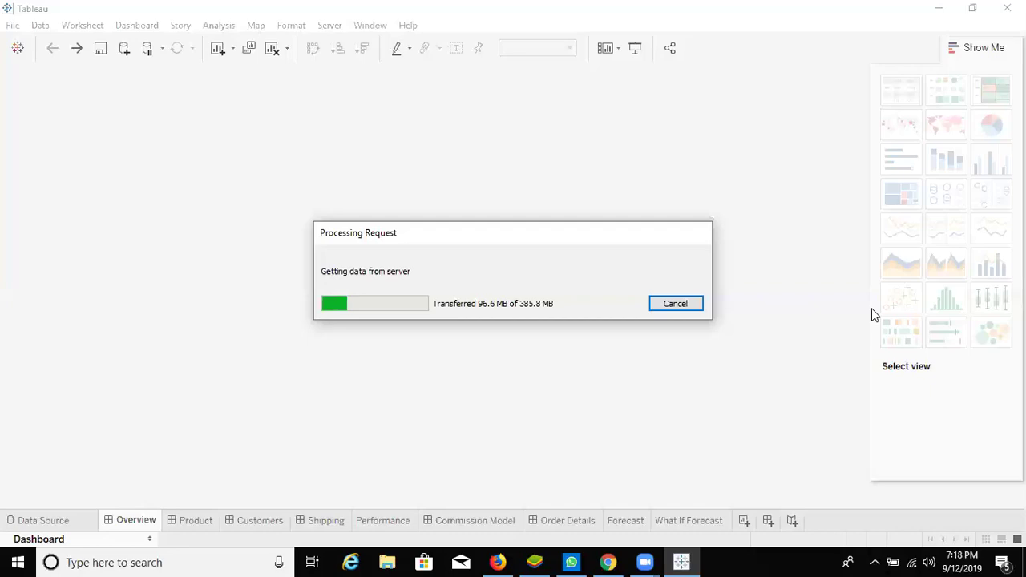
Minimize Tableau with Windows+D so the desktop shows.
{"action": "key", "text": "super+d"}
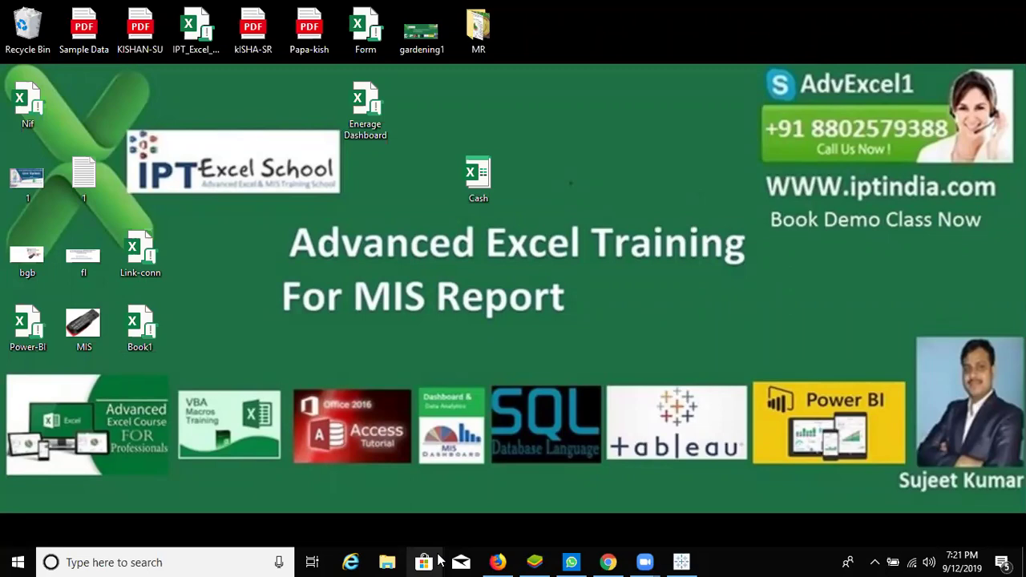
Search Windows Start for 'exce' to bring up the Excel app as best match.
{"action": "key", "text": "super"}
{"action": "type", "text": "xce"}
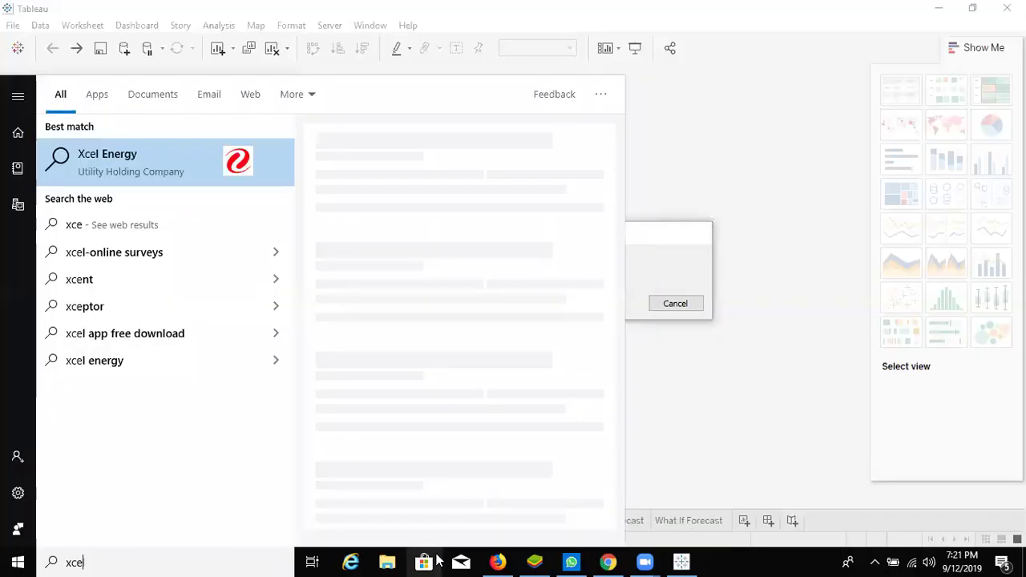
{"action": "key", "text": "Escape"}
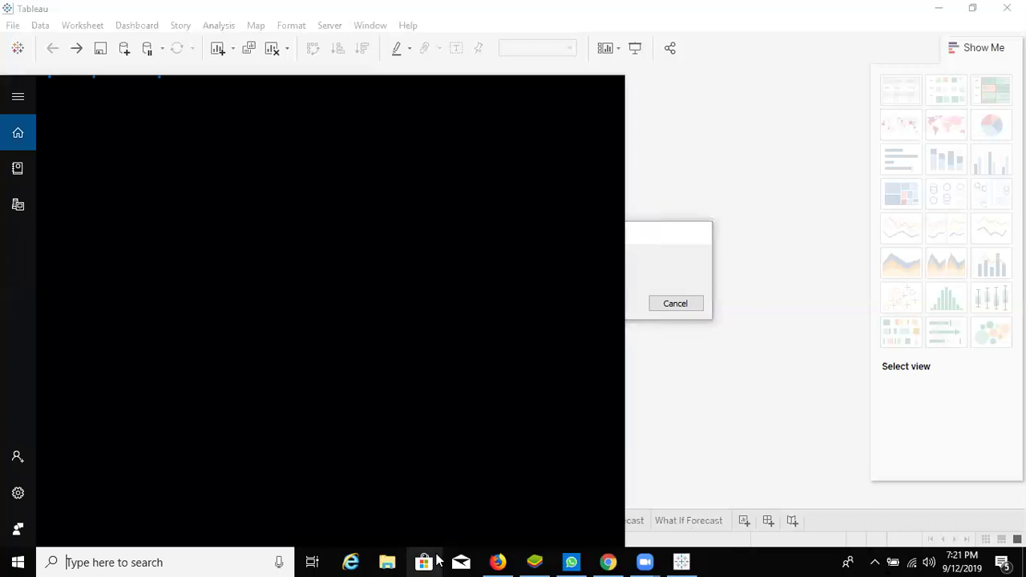
{"action": "type", "text": "excew"}
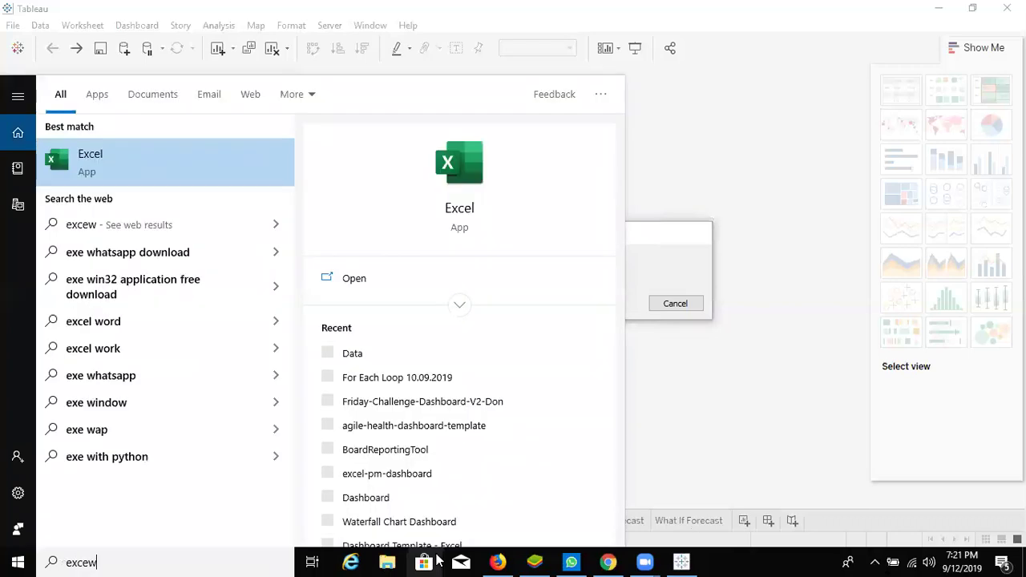
{"action": "key", "text": "BackSpace"}
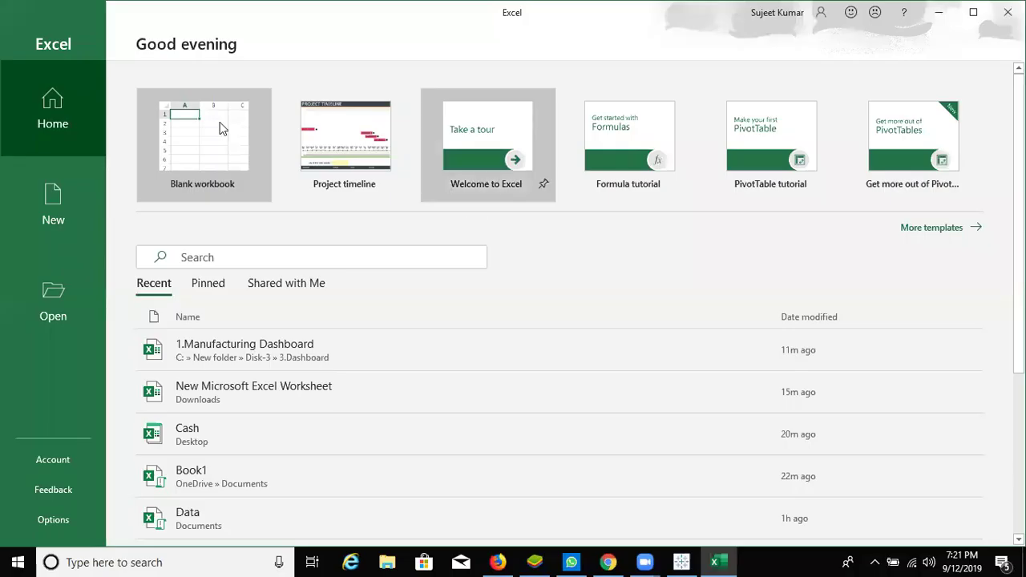
Create the blank workbook Book1 from Excel's start screen.
{"action": "left_click", "coordinate": [205, 118]}
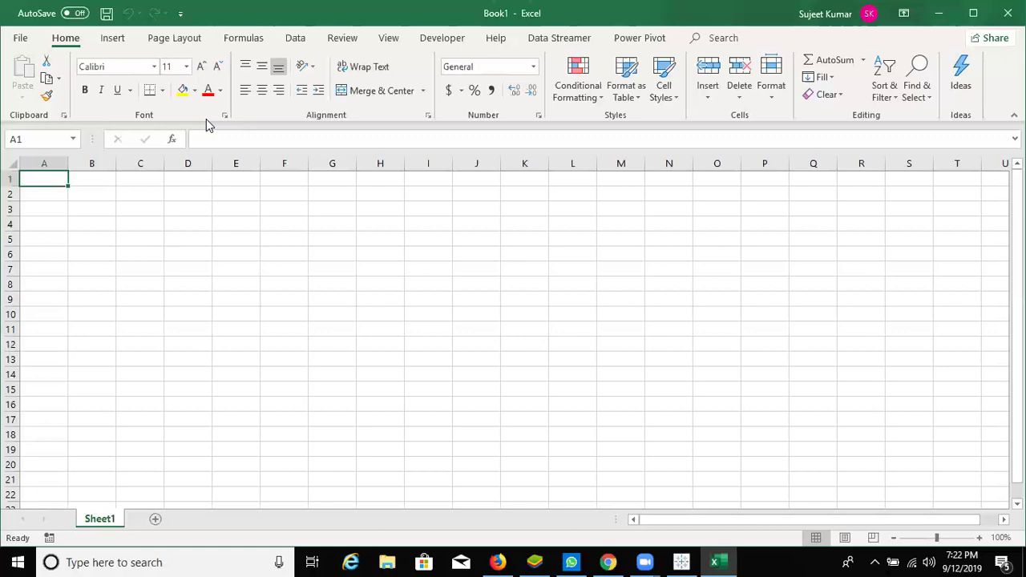
{"action": "key", "text": "Down"}
{"action": "key", "text": "Right"}
{"action": "type", "text": "20"}
{"action": "key", "text": "Tab"}
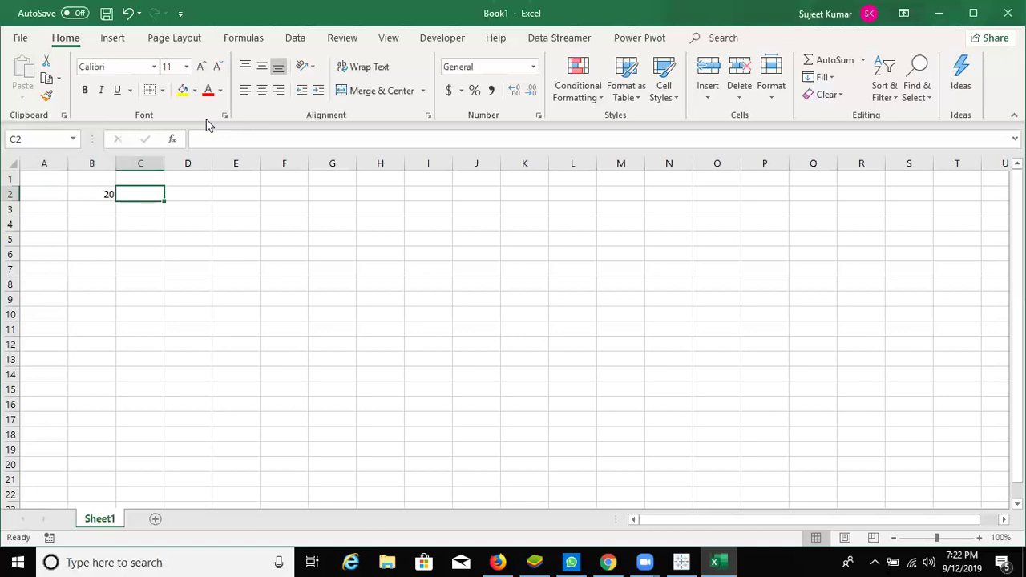
{"action": "key", "text": "Return"}
{"action": "key", "text": "Left"}
{"action": "type", "text": "SL"}
{"action": "key", "text": "Tab"}
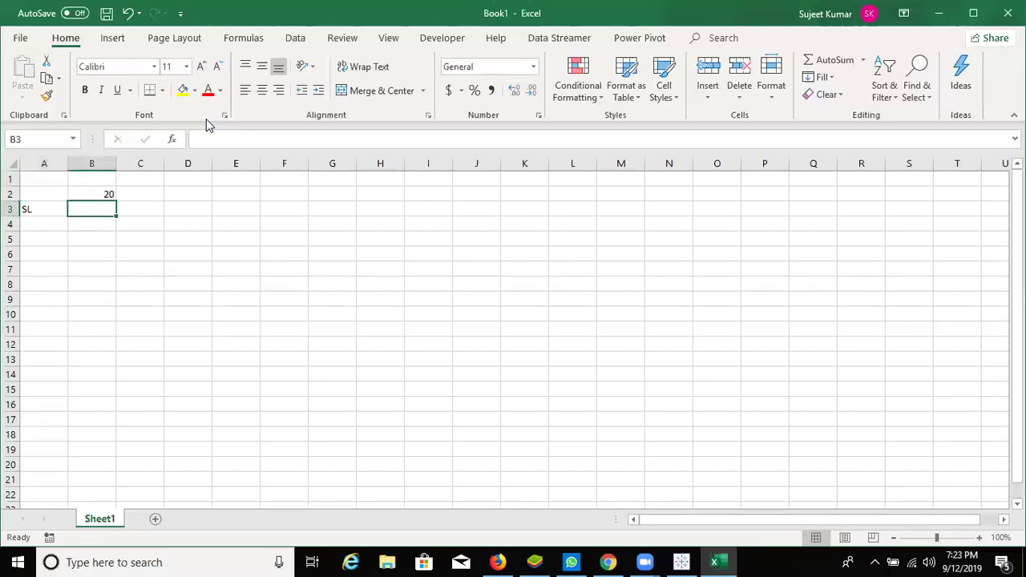
{"action": "key", "text": "Left"}
{"action": "type", "text": "DL"}
{"action": "key", "text": "Tab"}
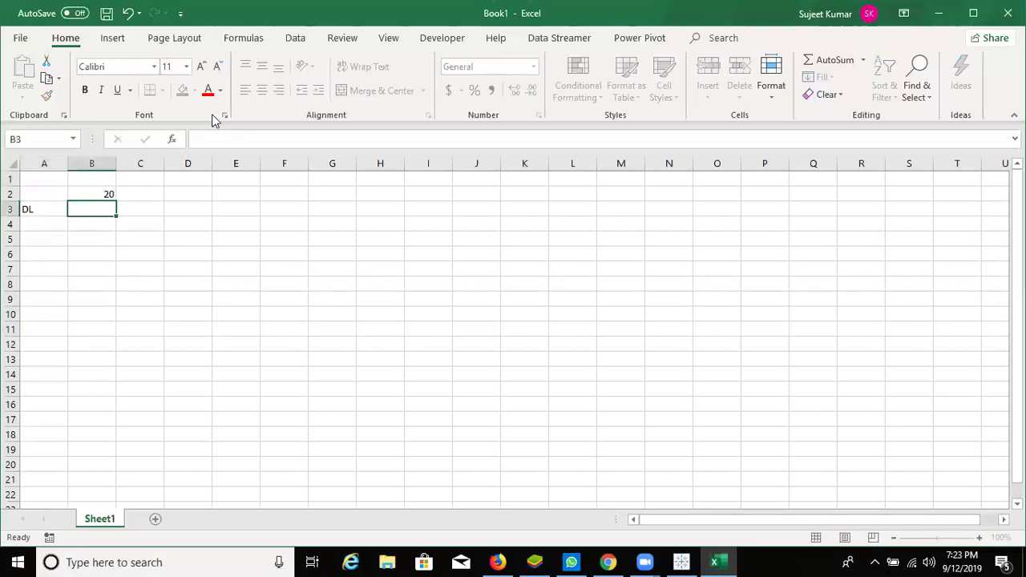
{"action": "type", "text": "2000"}
{"action": "key", "text": "Tab"}
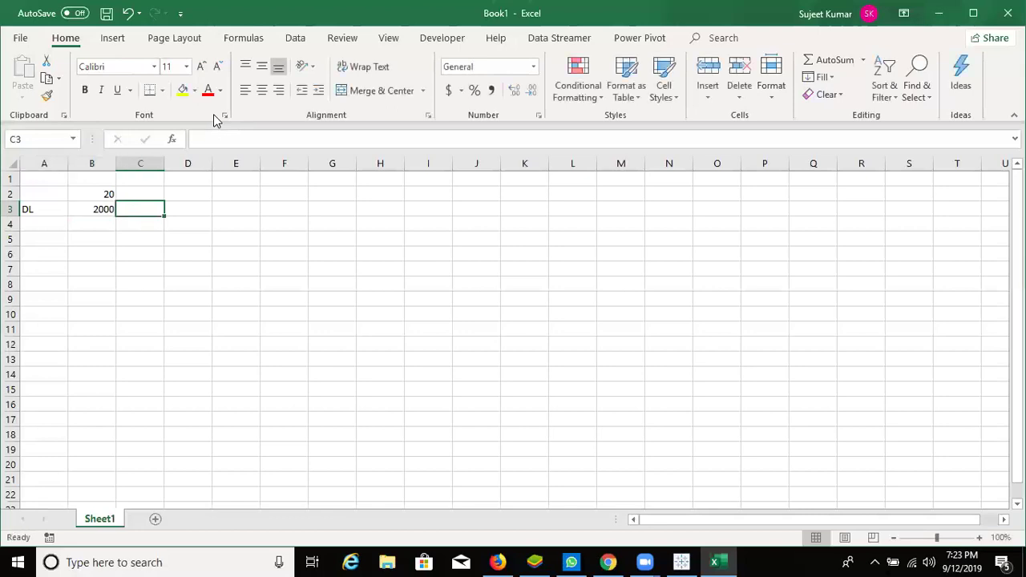
{"action": "key", "text": "Tab"}
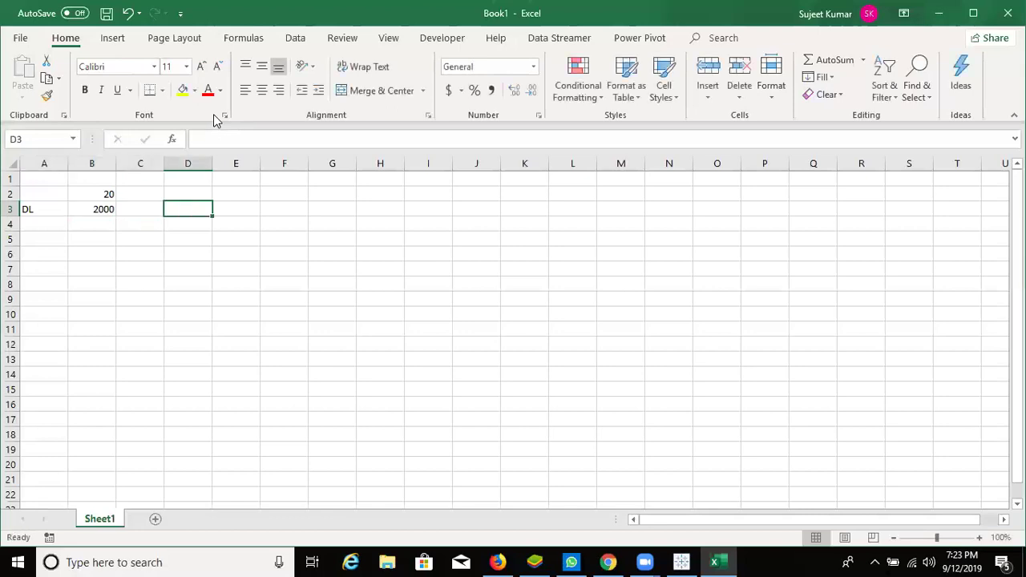
{"action": "type", "text": "H"}
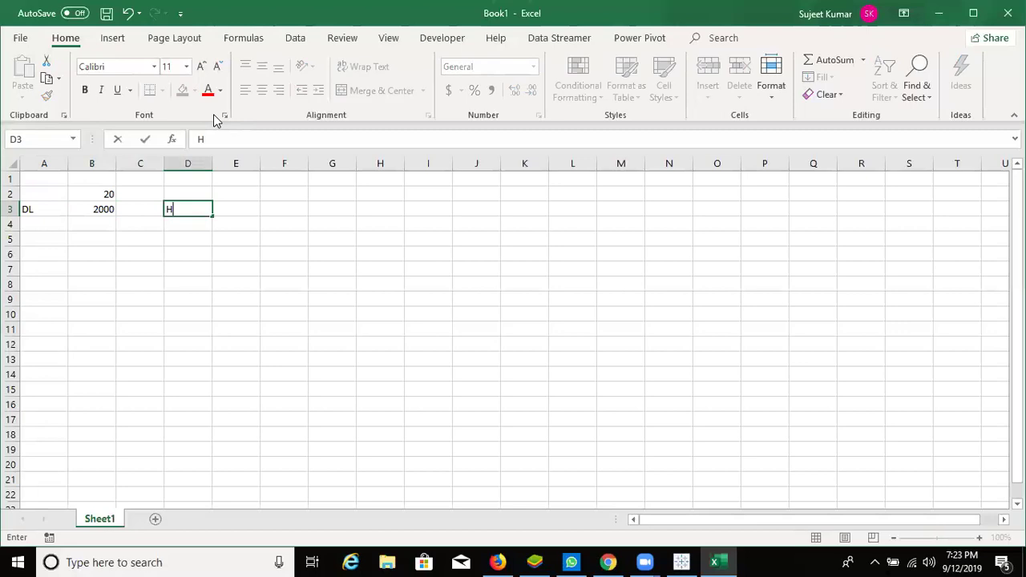
{"action": "type", "text": "y"}
{"action": "key", "text": "Tab"}
{"action": "key", "text": "Left"}
{"action": "type", "text": "HR"}
{"action": "key", "text": "Tab"}
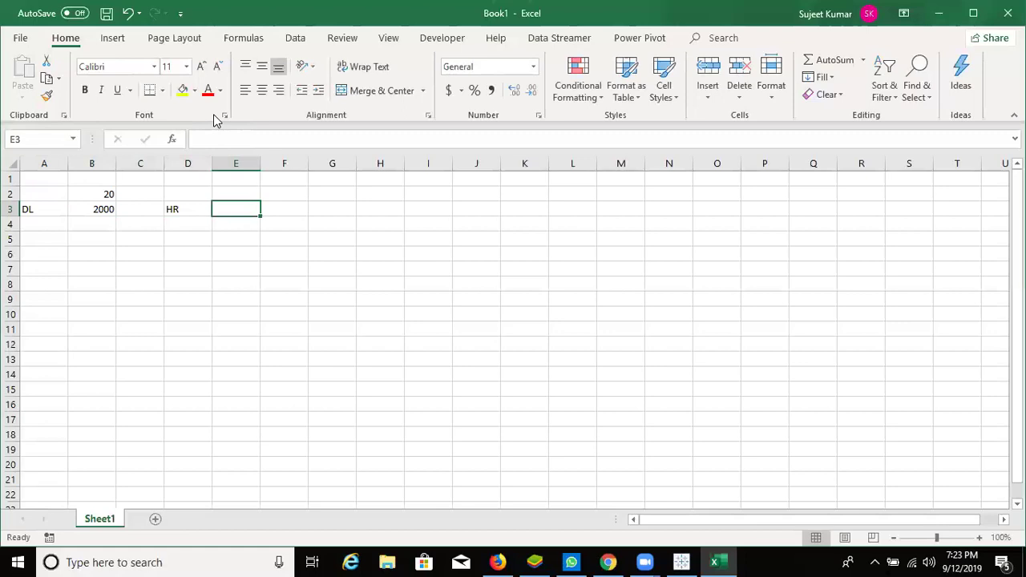
{"action": "type", "text": "2500"}
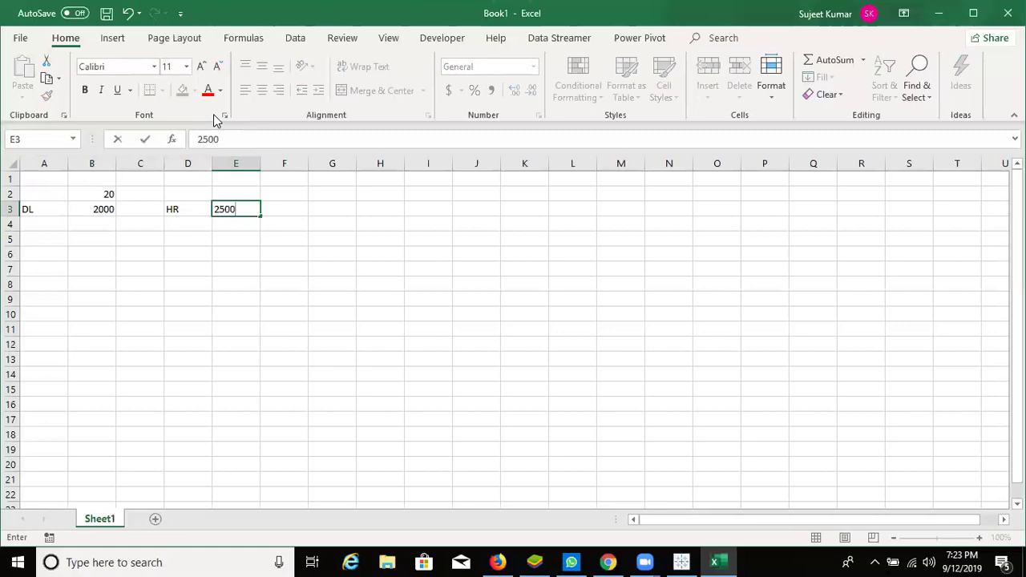
{"action": "key", "text": "Return"}
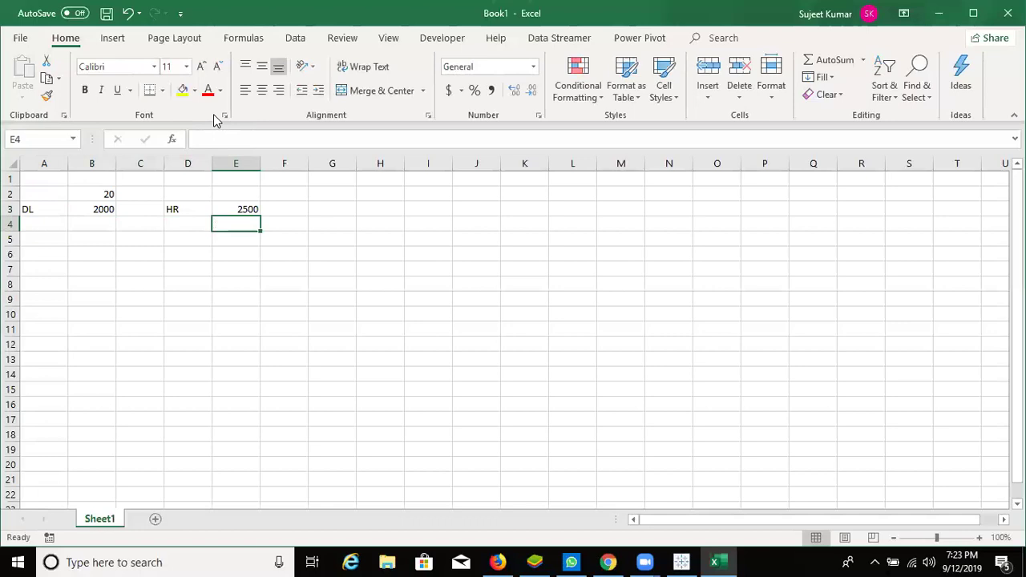
{"action": "key", "text": "Up"}
{"action": "key", "text": "Home"}
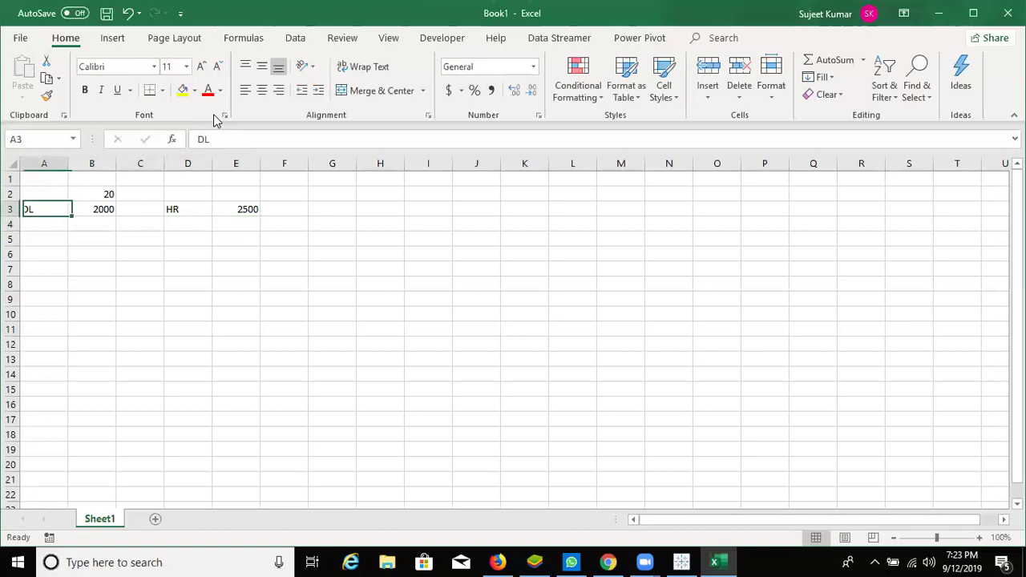
{"action": "key", "text": "Up"}
{"action": "key", "text": "Right"}
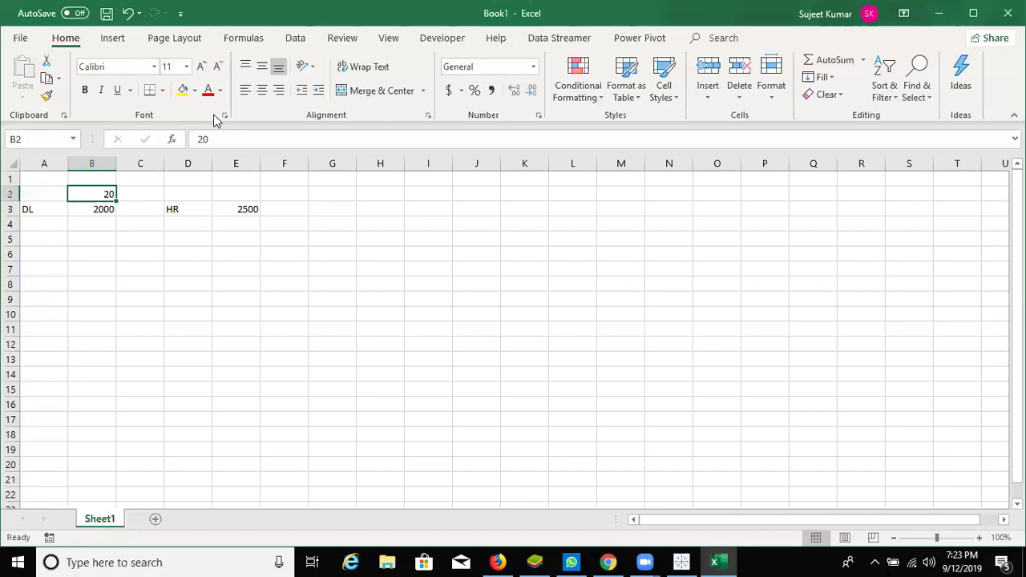
{"action": "key", "text": "Down"}
{"action": "key", "text": "Left"}
{"action": "key", "text": "Right"}
{"action": "key", "text": "Right"}
{"action": "key", "text": "Right"}
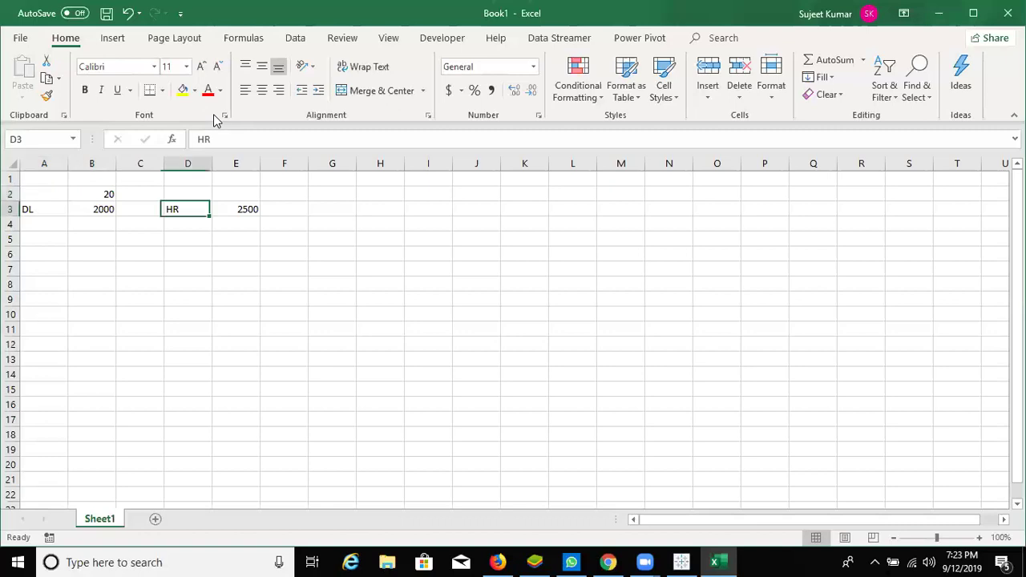
{"action": "key", "text": "Right"}
{"action": "key", "text": "Down"}
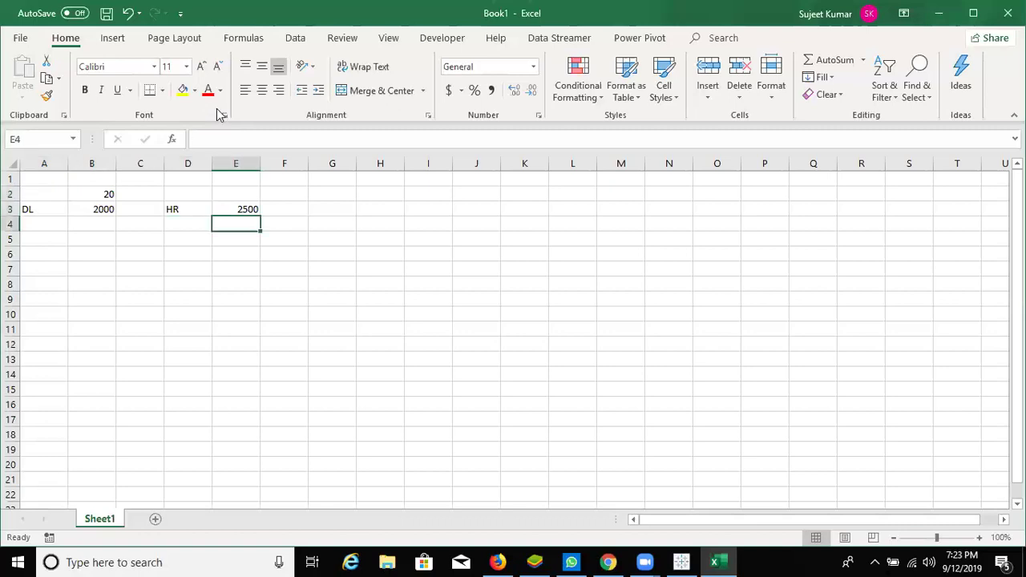
{"action": "type", "text": "25"}
{"action": "key", "text": "Return"}
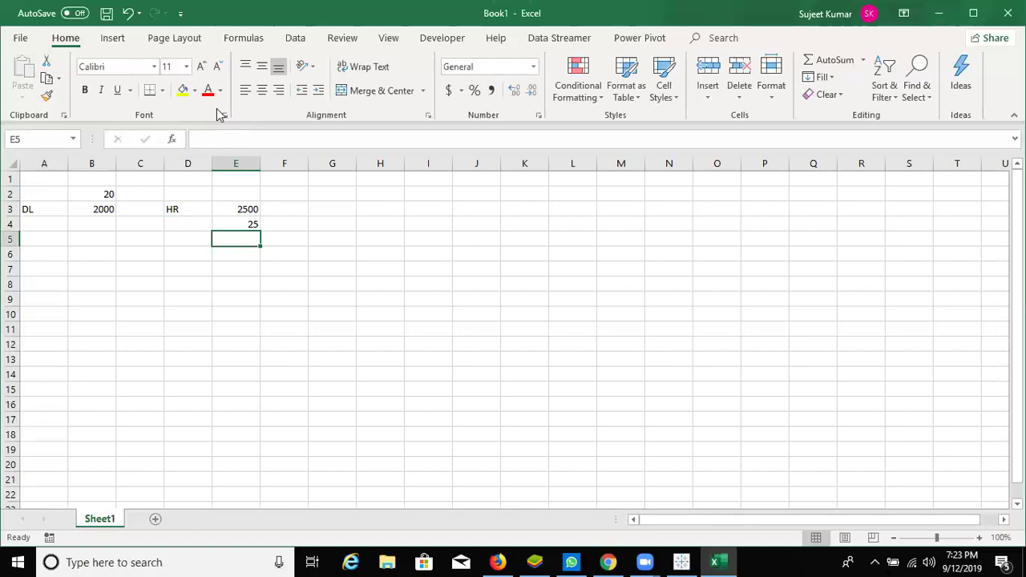
{"action": "key", "text": "ctrl+z"}
{"action": "key", "text": "ctrl+z"}
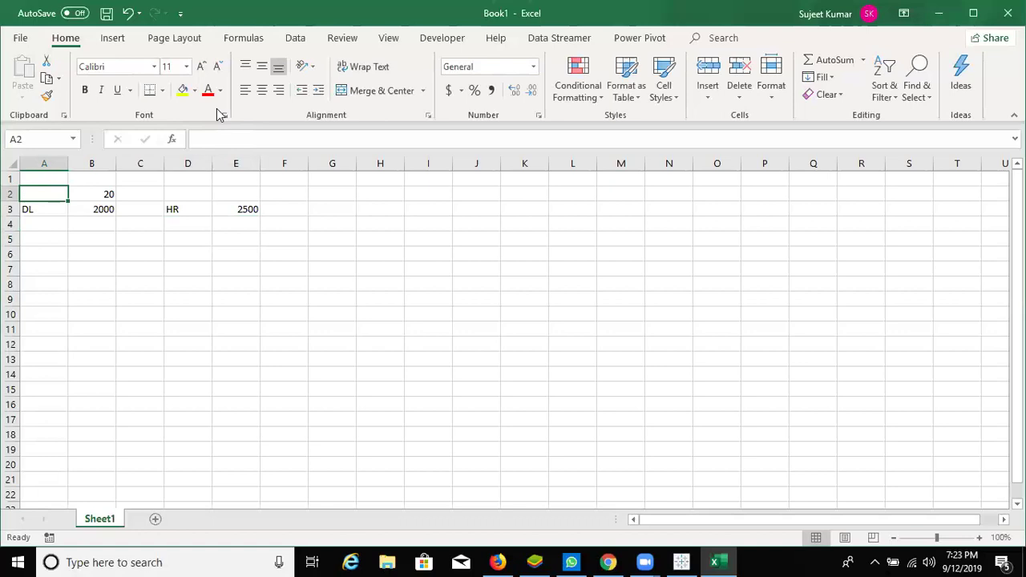
Select A2:B4, then move back to the 20 in B2 and the DL label in A3.
{"action": "key", "text": "shift+Right"}
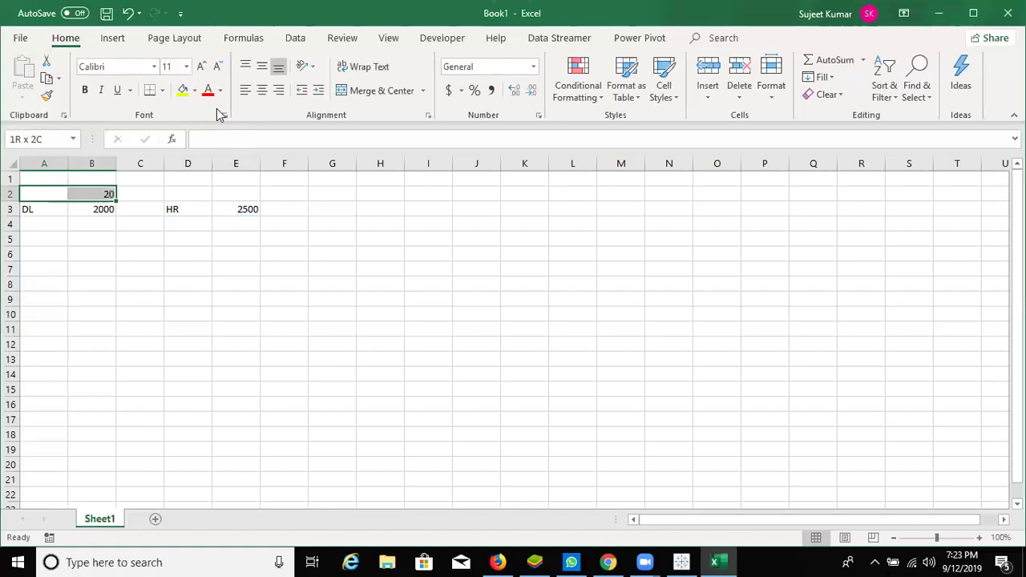
{"action": "key", "text": "shift+Down"}
{"action": "key", "text": "shift+Down"}
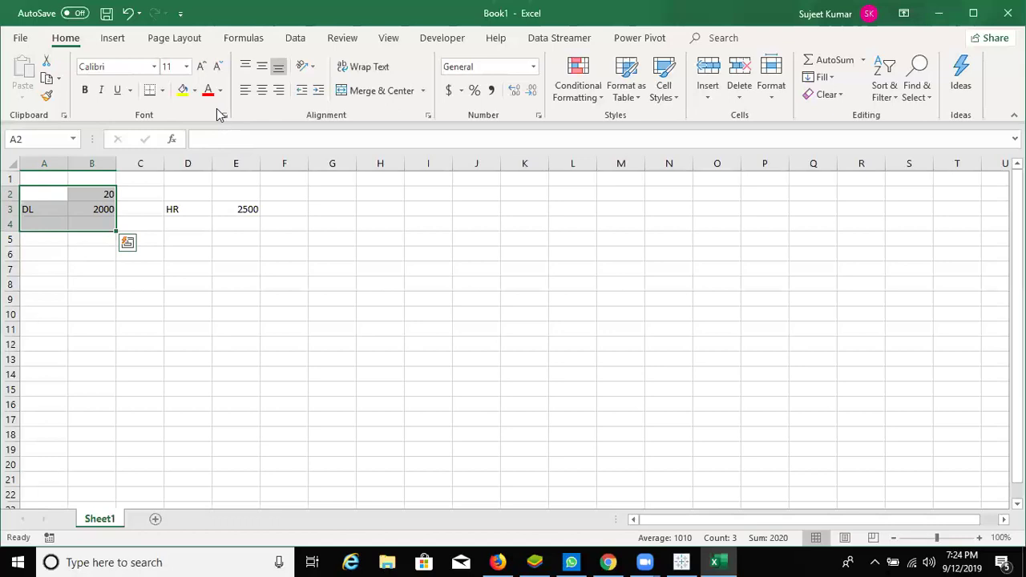
{"action": "key", "text": "Down"}
{"action": "key", "text": "Right"}
{"action": "key", "text": "Right"}
{"action": "key", "text": "Right"}
{"action": "key", "text": "Left"}
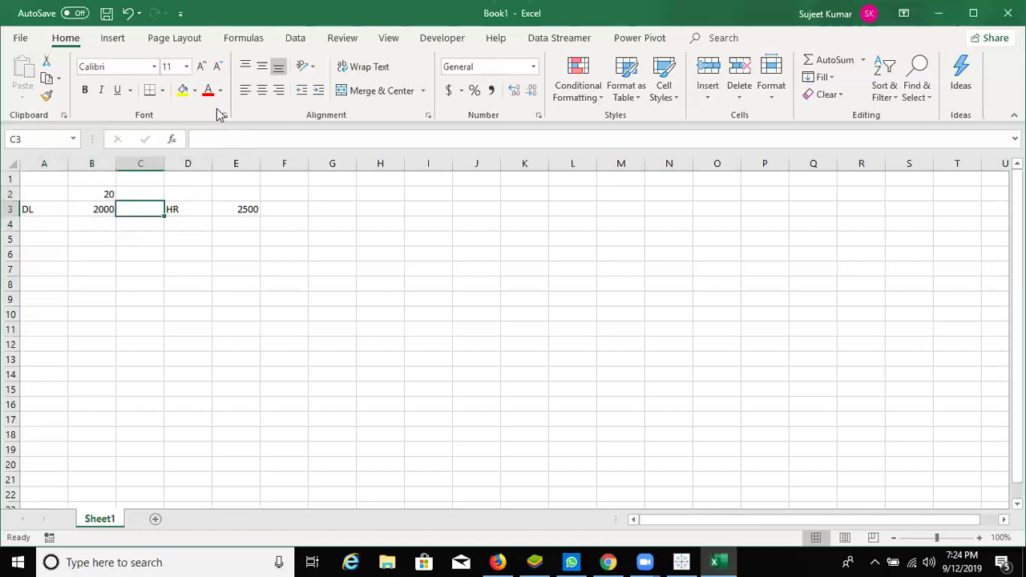
{"action": "key", "text": "Up"}
{"action": "key", "text": "Left"}
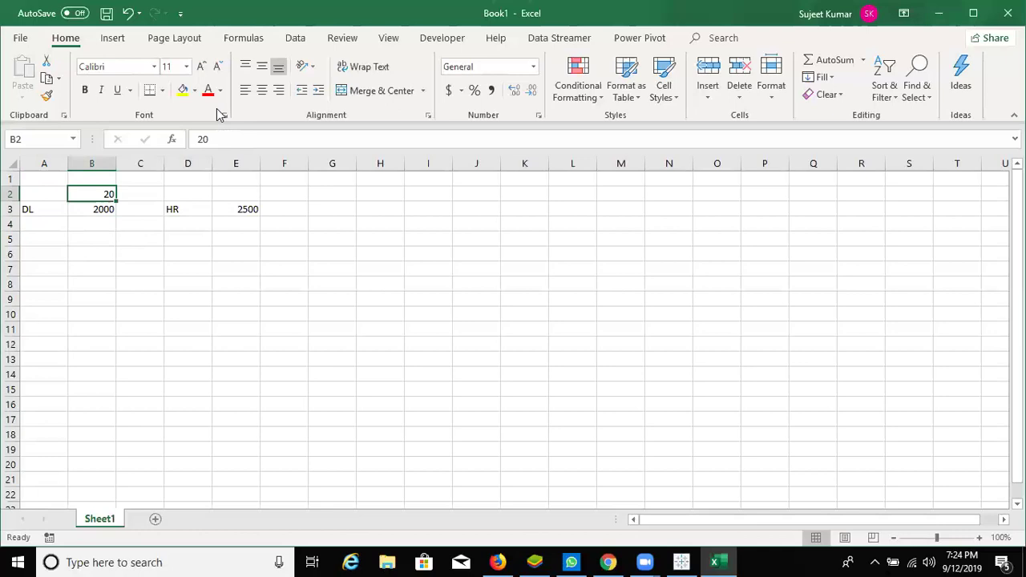
{"action": "key", "text": "Down"}
{"action": "key", "text": "Left"}
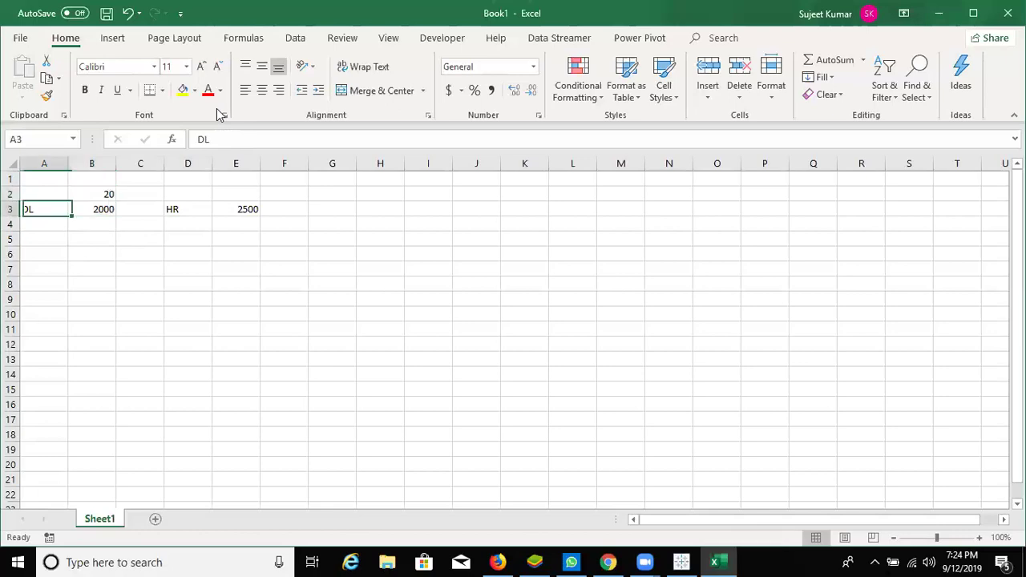
Select the DL block A3:B4 and the HR block D3:E4, then move to row 5.
{"action": "key", "text": "shift+Right"}
{"action": "key", "text": "shift+Down"}
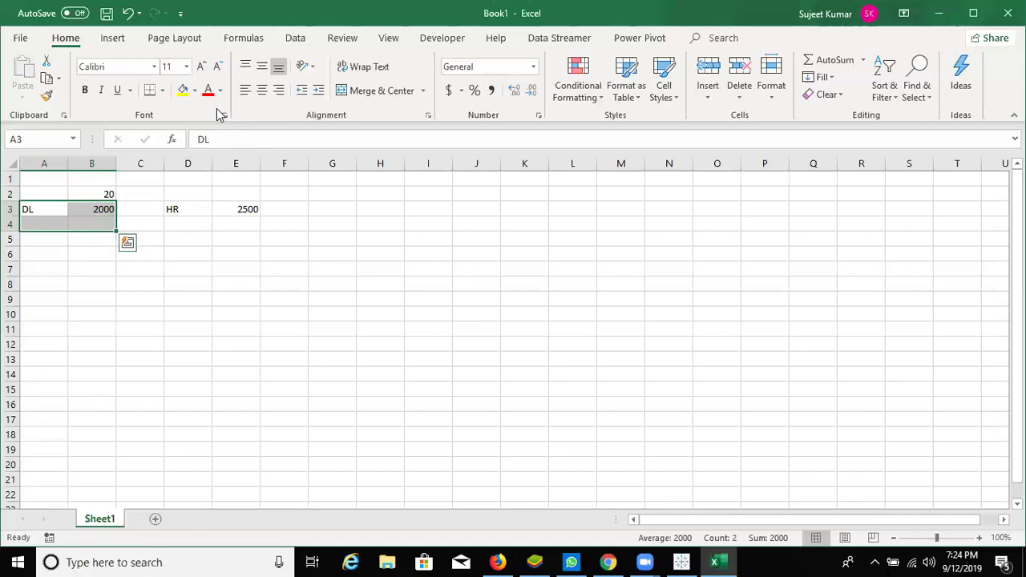
{"action": "key", "text": "Right"}
{"action": "key", "text": "Right"}
{"action": "key", "text": "Right"}
{"action": "key", "text": "shift+Right"}
{"action": "key", "text": "shift+Down"}
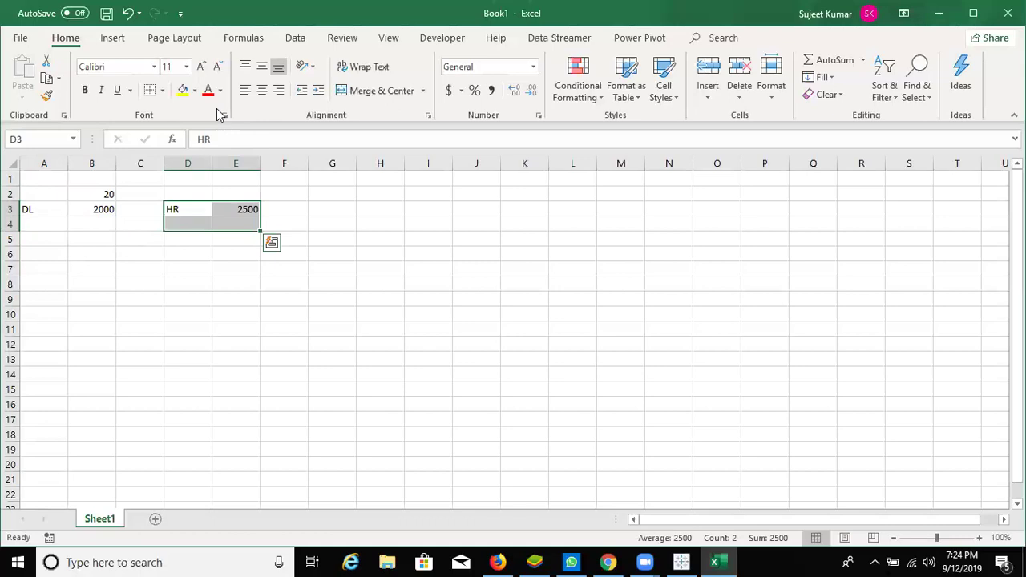
{"action": "key", "text": "Down"}
{"action": "key", "text": "Down"}
{"action": "key", "text": "Down"}
{"action": "key", "text": "Left"}
{"action": "key", "text": "Left"}
{"action": "key", "text": "Left"}
{"action": "key", "text": "Up"}
{"action": "key", "text": "Right"}
Enter 1 and 90 in row 5 and 20 in A7.
{"action": "type", "text": "1"}
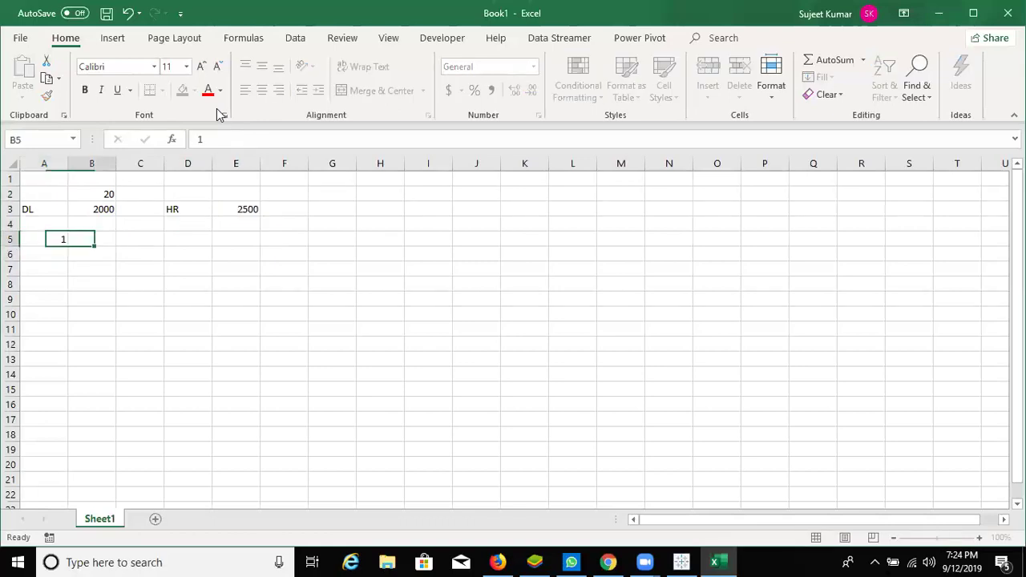
{"action": "key", "text": "Tab"}
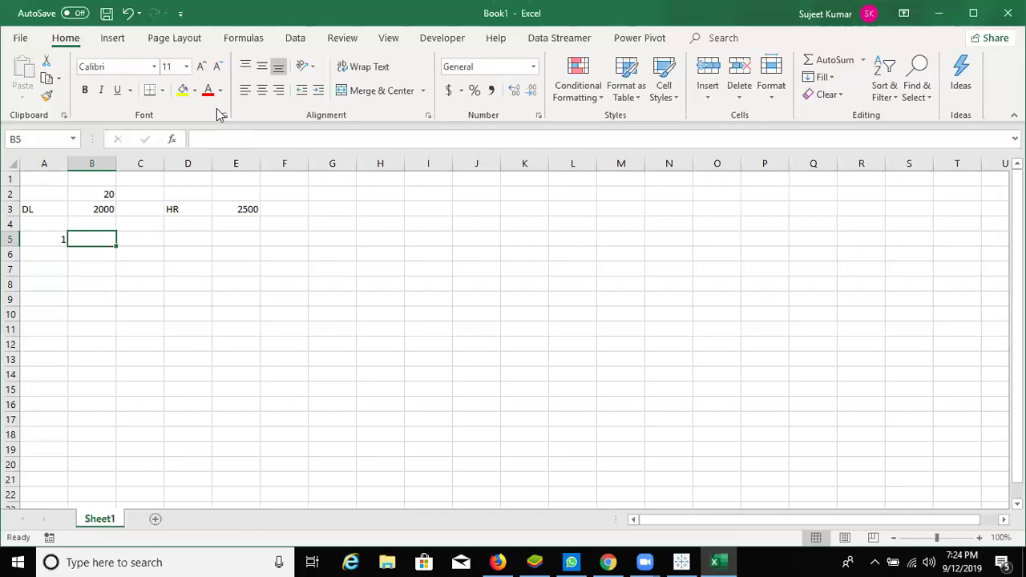
{"action": "type", "text": "90"}
{"action": "key", "text": "Return"}
{"action": "key", "text": "Return"}
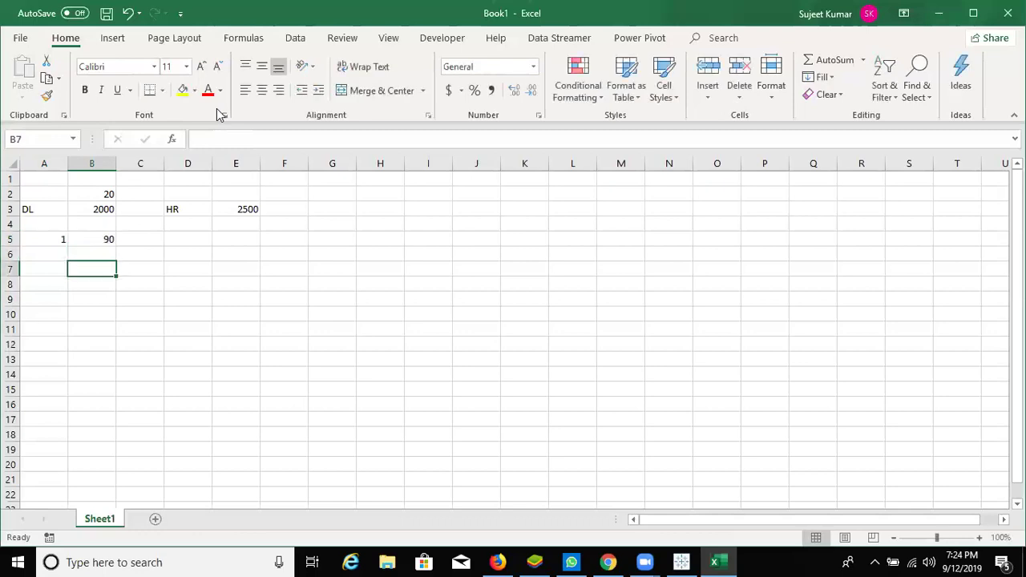
{"action": "key", "text": "Left"}
{"action": "type", "text": "20"}
{"action": "key", "text": "Tab"}
{"action": "key", "text": "Tab"}
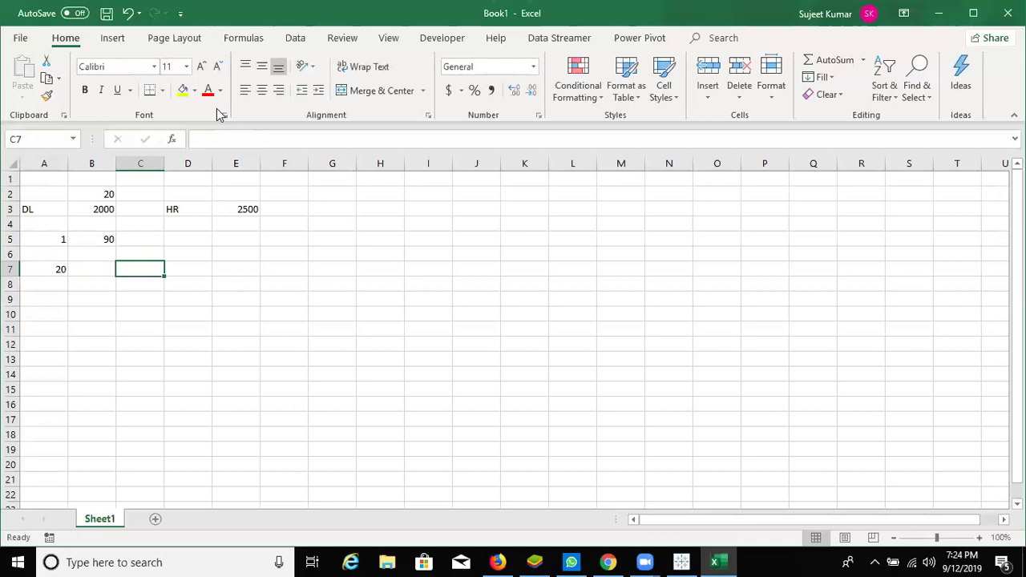
Put =7*60*60 (25200) in C7 and =C7/90 (280) in D7.
{"action": "type", "text": "=7*60*60"}
{"action": "key", "text": "Return"}
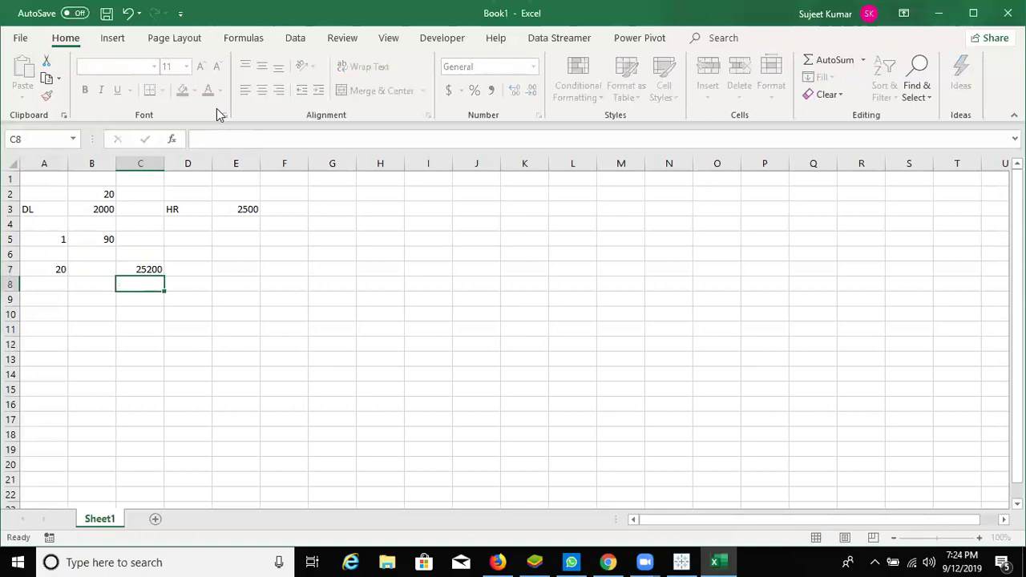
{"action": "key", "text": "Up"}
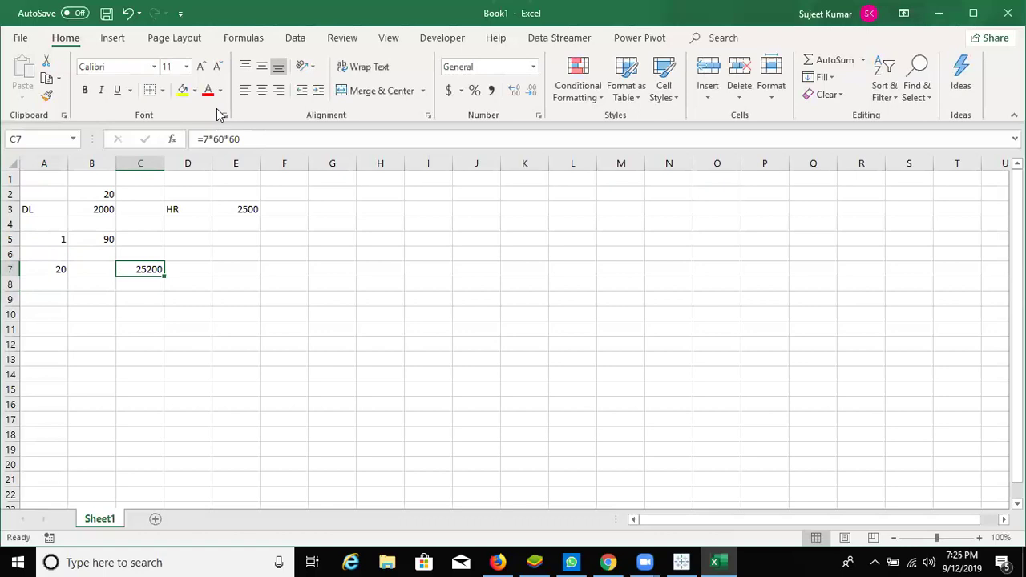
{"action": "key", "text": "Right"}
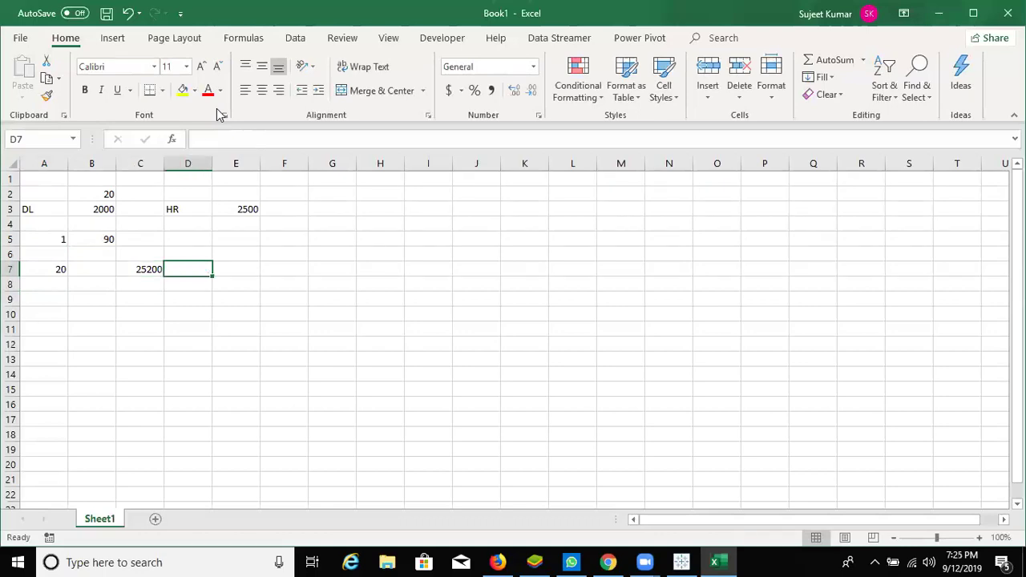
{"action": "type", "text": "="}
{"action": "key", "text": "Left"}
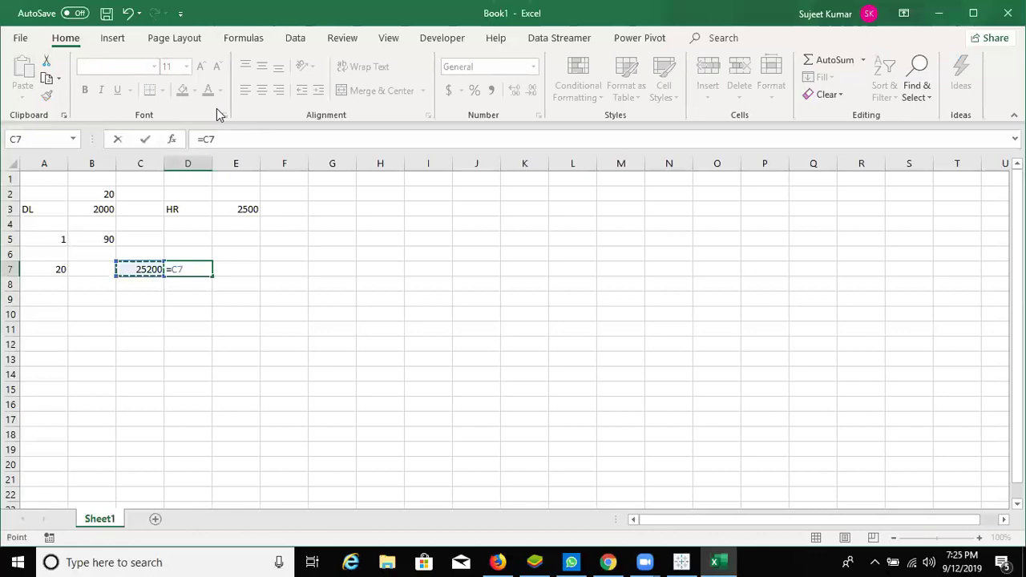
{"action": "type", "text": "/90"}
{"action": "key", "text": "Return"}
{"action": "key", "text": "Up"}
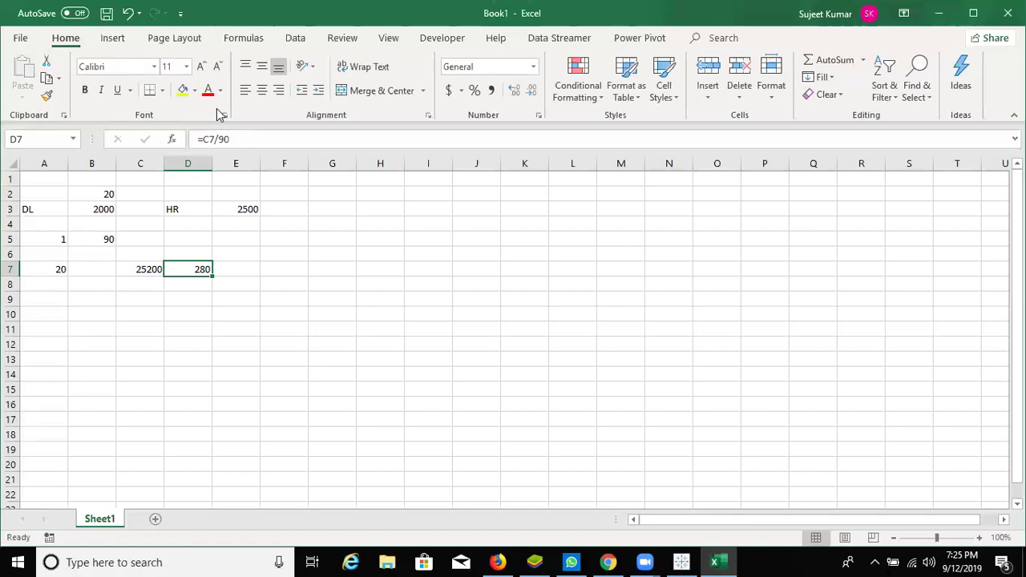
Enter 200 in E7, recheck D7's formula, then clear E7 again.
{"action": "key", "text": "Left"}
{"action": "key", "text": "Right"}
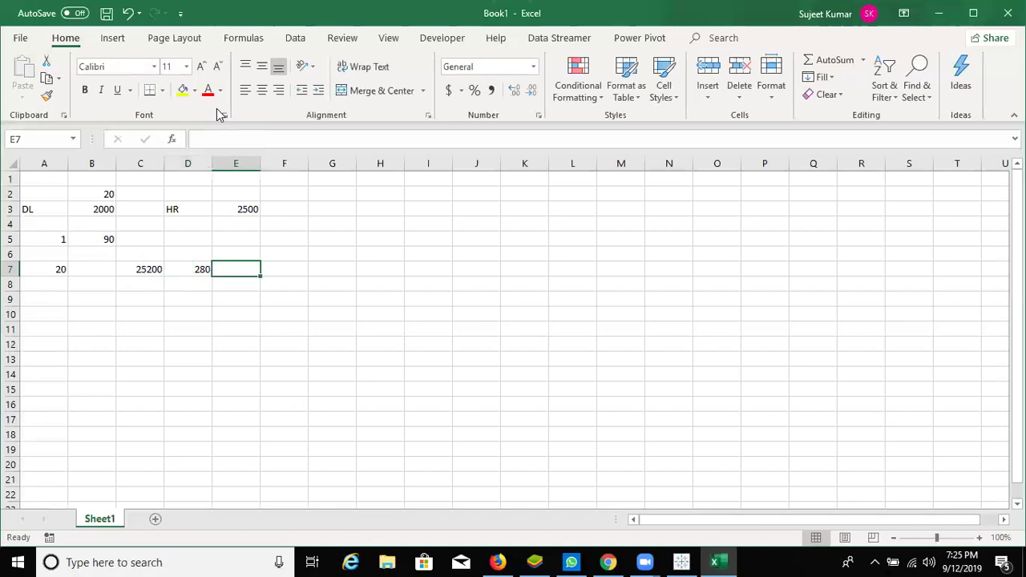
{"action": "type", "text": "200"}
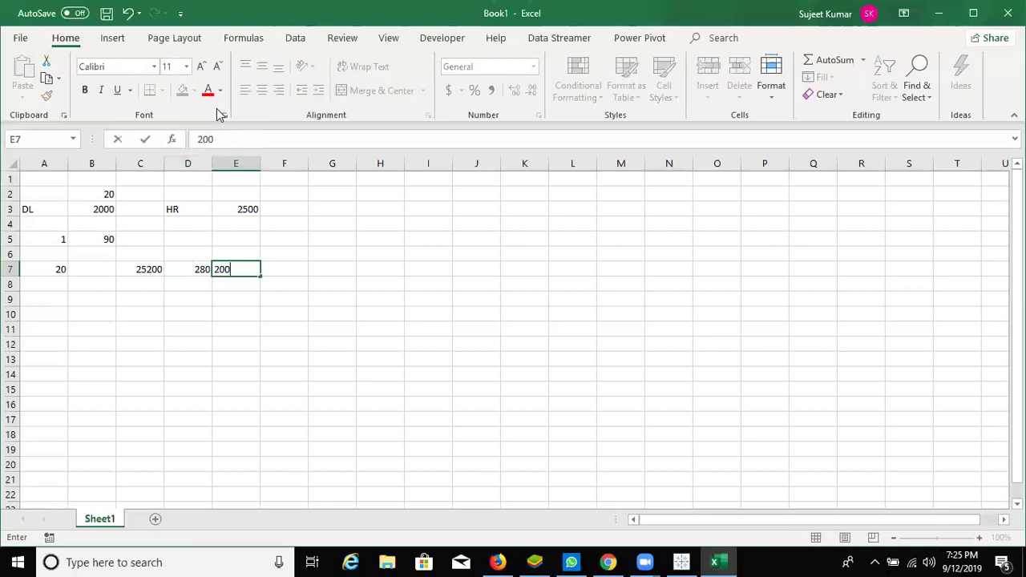
{"action": "key", "text": "Return"}
{"action": "key", "text": "Up"}
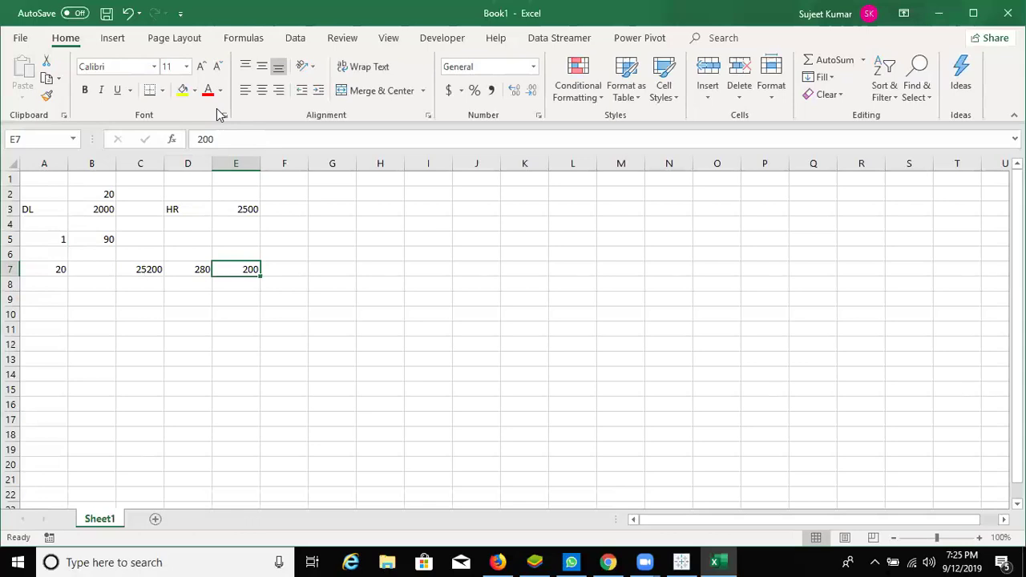
{"action": "key", "text": "Left"}
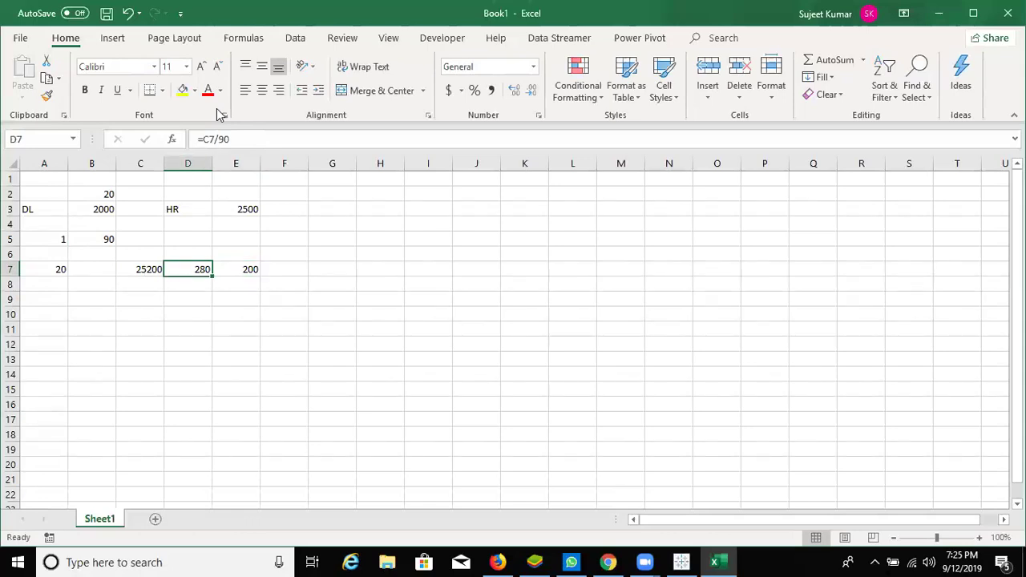
{"action": "key", "text": "Right"}
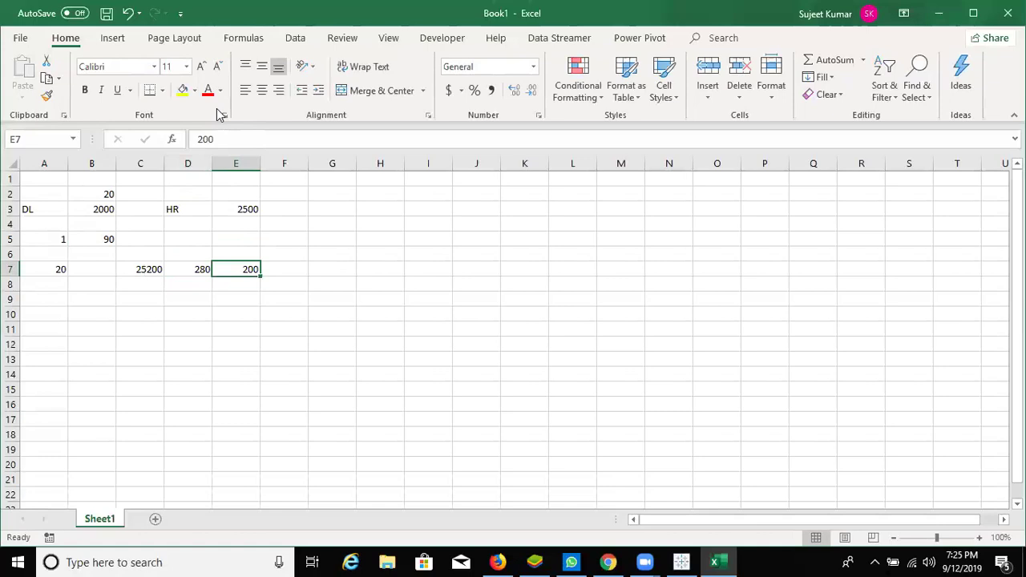
{"action": "key", "text": "Delete"}
Review row 7 and enter =A7*D7 in E7, giving 5600.
{"action": "key", "text": "Left"}
{"action": "key", "text": "Home"}
{"action": "key", "text": "Down"}
{"action": "key", "text": "Up"}
{"action": "key", "text": "Right"}
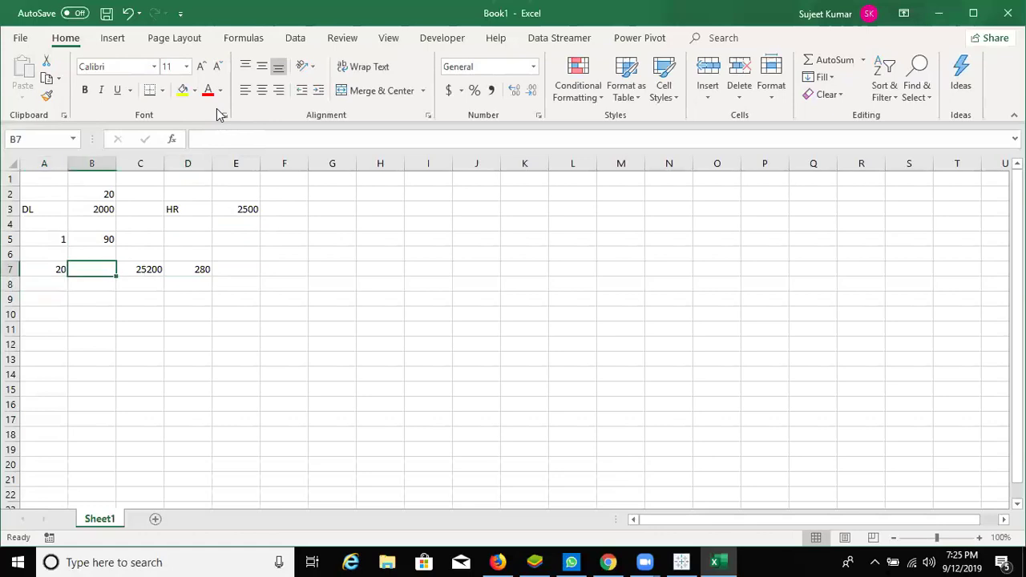
{"action": "key", "text": "Right"}
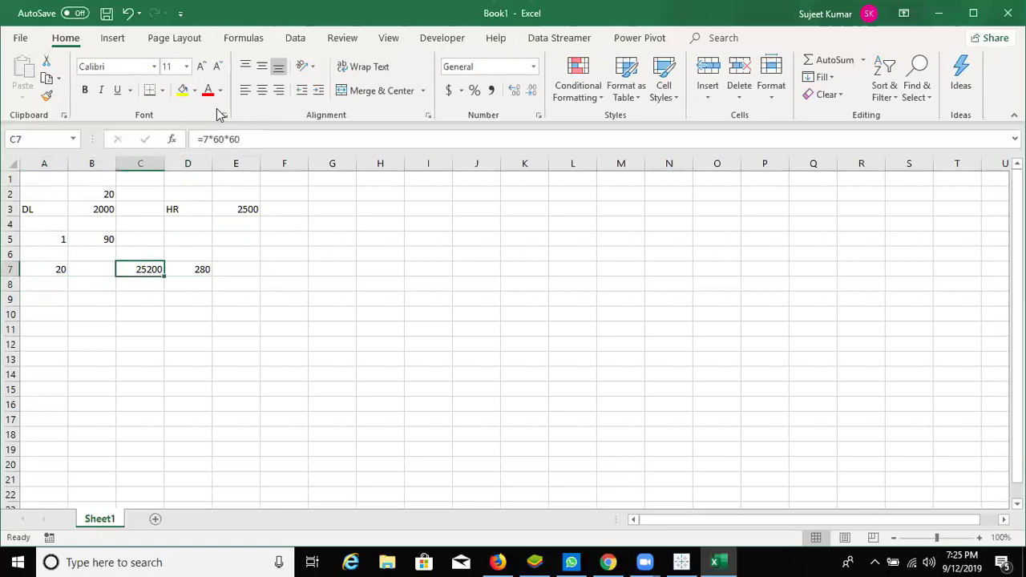
{"action": "key", "text": "Right"}
{"action": "key", "text": "Right"}
{"action": "type", "text": "="}
{"action": "key", "text": "Left"}
{"action": "key", "text": "Left"}
{"action": "key", "text": "Left"}
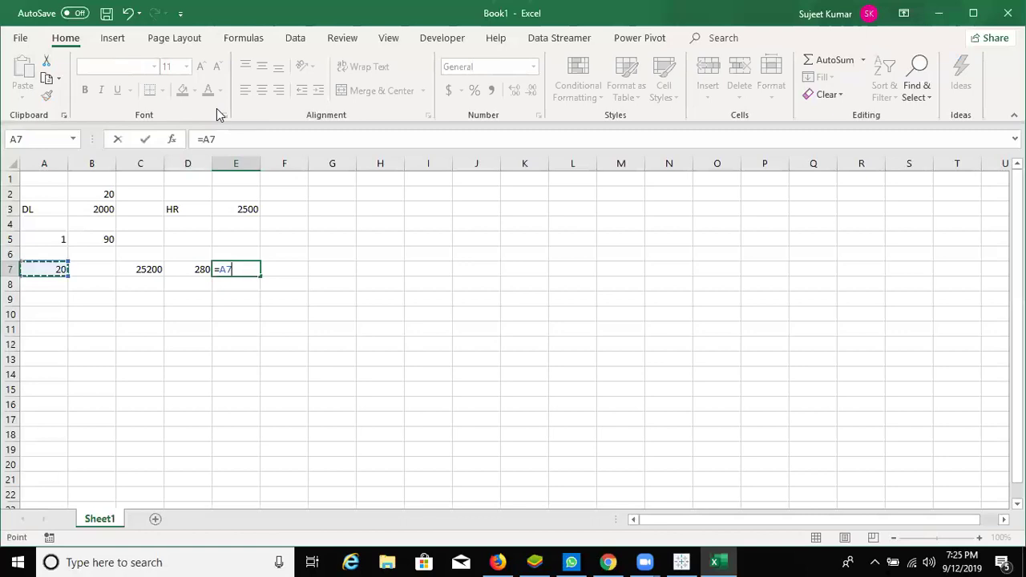
{"action": "type", "text": "*"}
{"action": "key", "text": "Left"}
{"action": "key", "text": "ctrl+Return"}
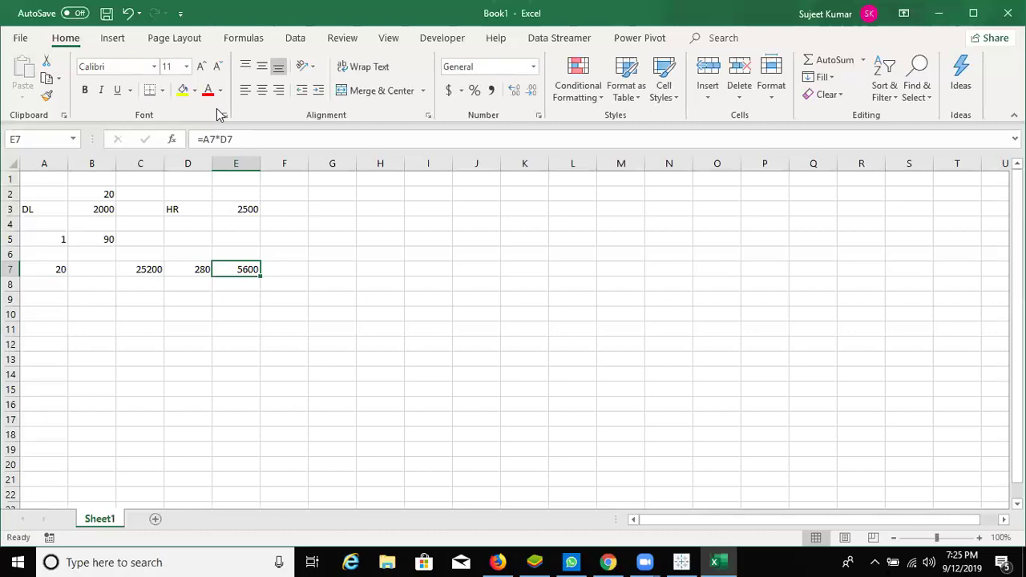
{"action": "key", "text": "Right"}
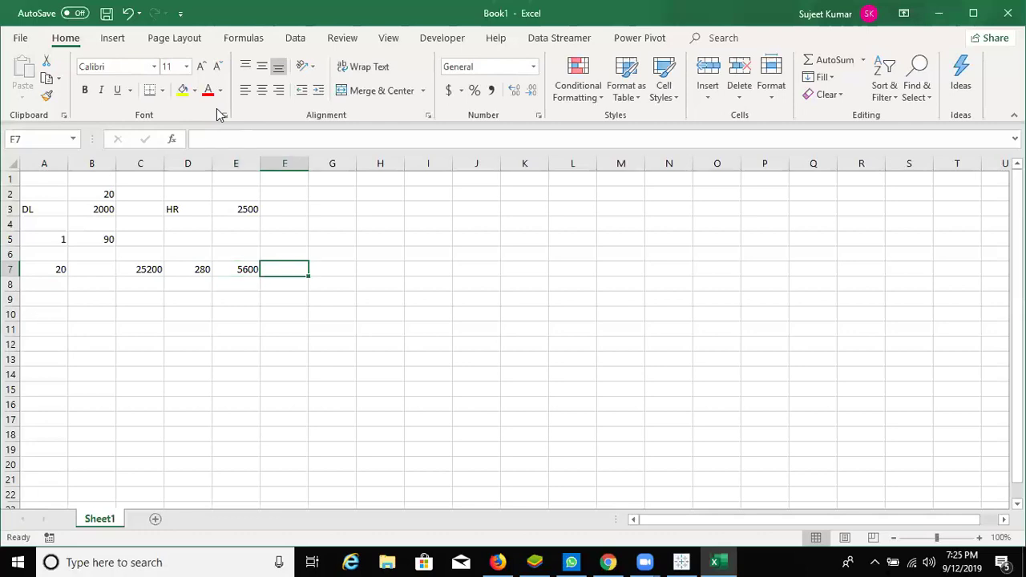
Enter 5600 in F7 and review cells back up to the HR label in D3.
{"action": "type", "text": "5600"}
{"action": "key", "text": "Return"}
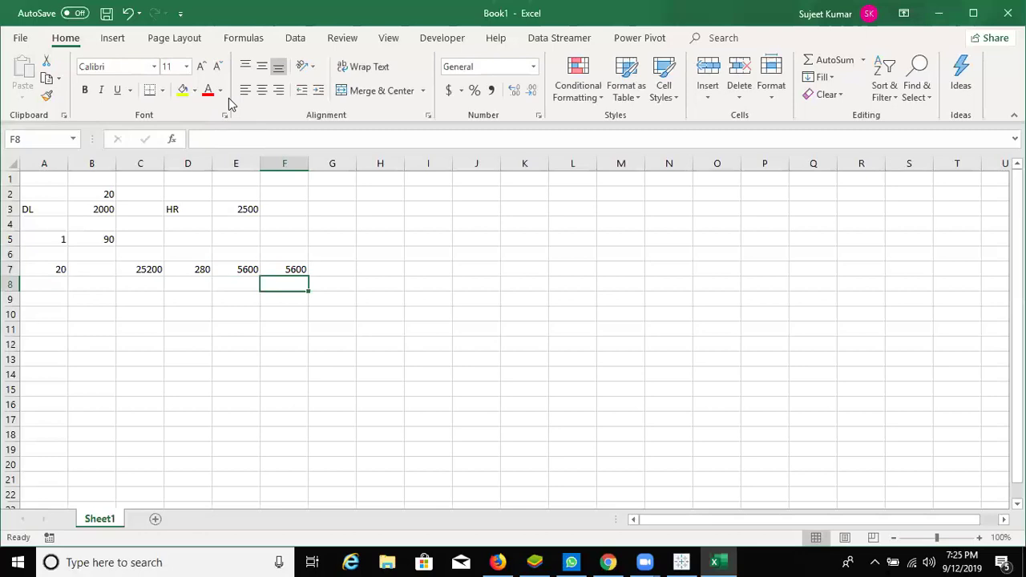
{"action": "key", "text": "Up"}
{"action": "key", "text": "Up"}
{"action": "key", "text": "Up"}
{"action": "key", "text": "Left"}
{"action": "key", "text": "Left"}
{"action": "key", "text": "Left"}
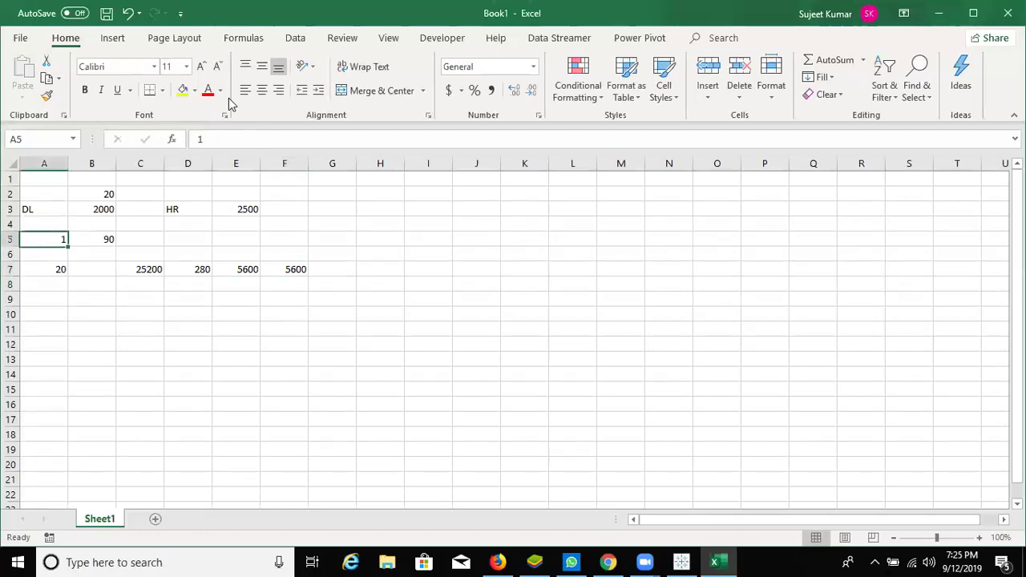
{"action": "key", "text": "Up"}
{"action": "key", "text": "Up"}
{"action": "key", "text": "Right"}
{"action": "key", "text": "Right"}
{"action": "key", "text": "Right"}
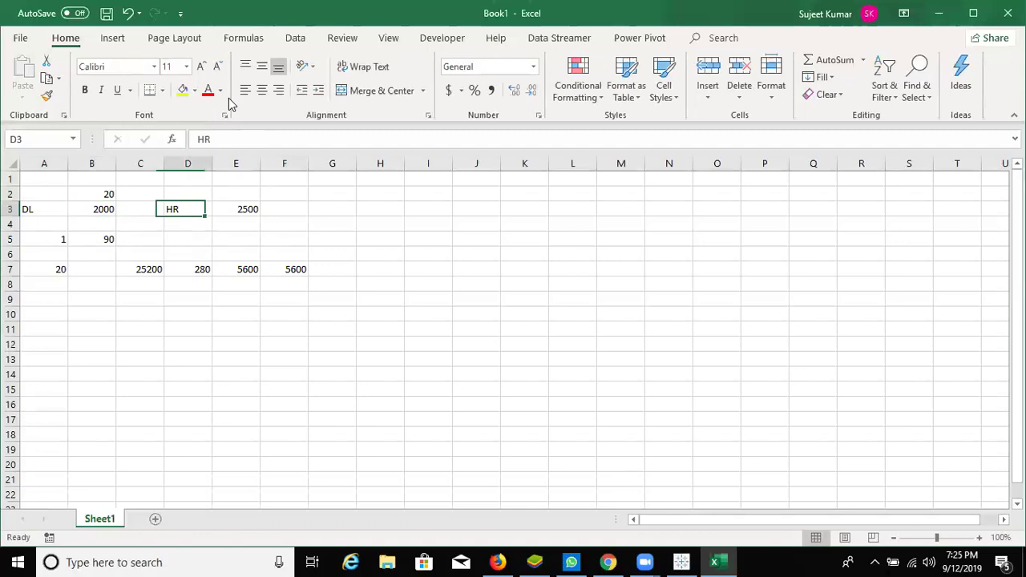
{"action": "key", "text": "Right"}
{"action": "key", "text": "Right"}
{"action": "key", "text": "Right"}
{"action": "key", "text": "Right"}
Select the row 7 values leftward from G7, then move down toward A10.
{"action": "key", "text": "Down"}
{"action": "key", "text": "Down"}
{"action": "key", "text": "Down"}
{"action": "key", "text": "Left"}
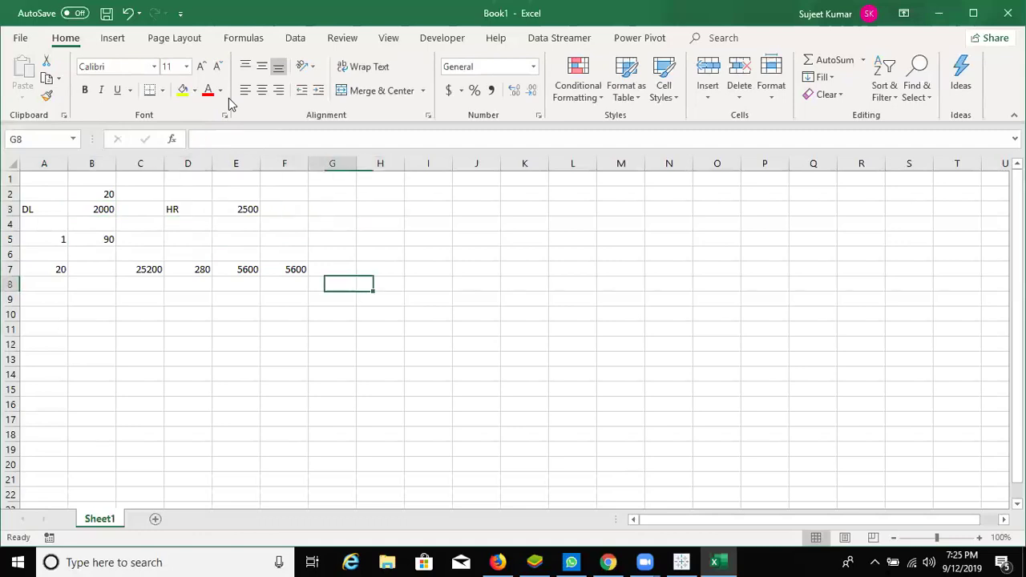
{"action": "key", "text": "Up"}
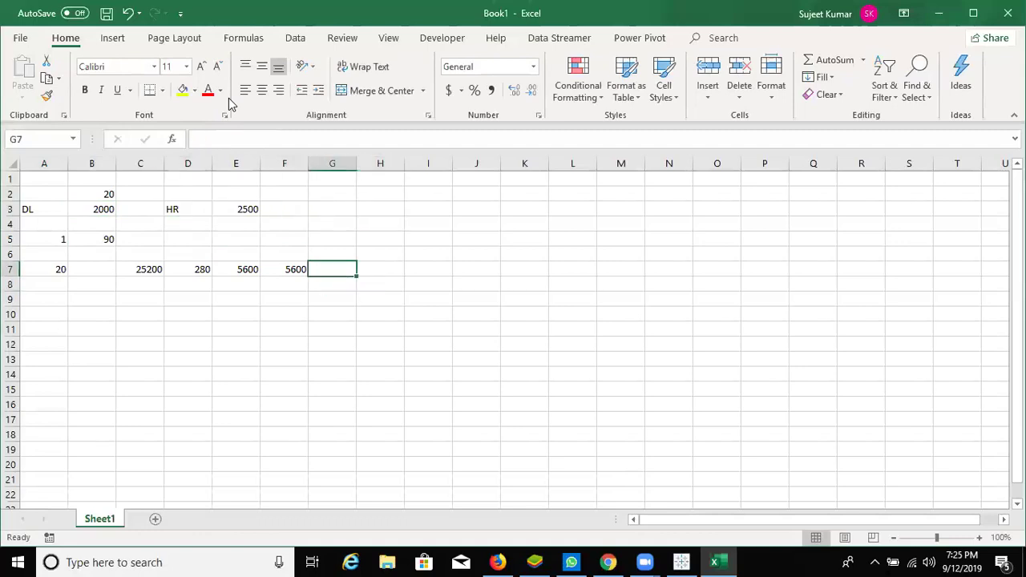
{"action": "key", "text": "shift+Left"}
{"action": "key", "text": "shift+Left"}
{"action": "key", "text": "shift+Left"}
{"action": "key", "text": "shift+Left"}
{"action": "key", "text": "shift+Left"}
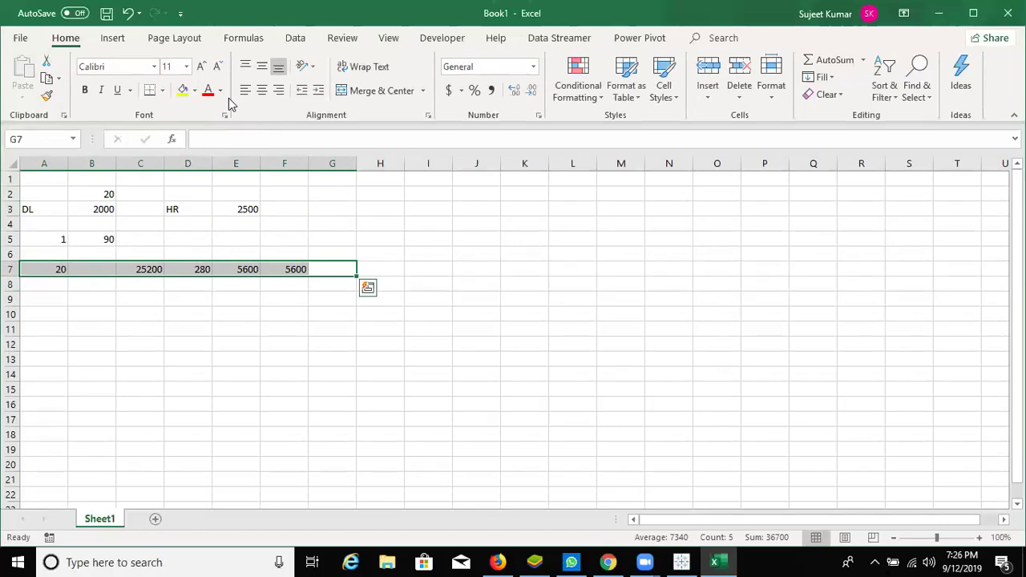
{"action": "key", "text": "Down"}
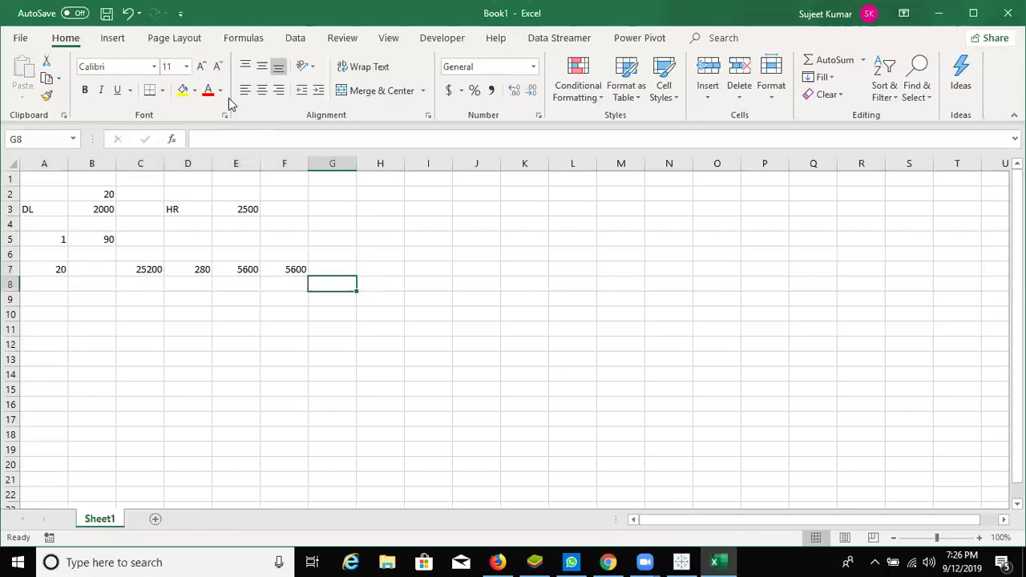
{"action": "key", "text": "Down"}
{"action": "key", "text": "Left"}
{"action": "key", "text": "Left"}
{"action": "key", "text": "Left"}
Type 0, 1 and 2 into A10:A12 and select A11:A12.
{"action": "key", "text": "Down"}
{"action": "key", "text": "Left"}
{"action": "type", "text": "0"}
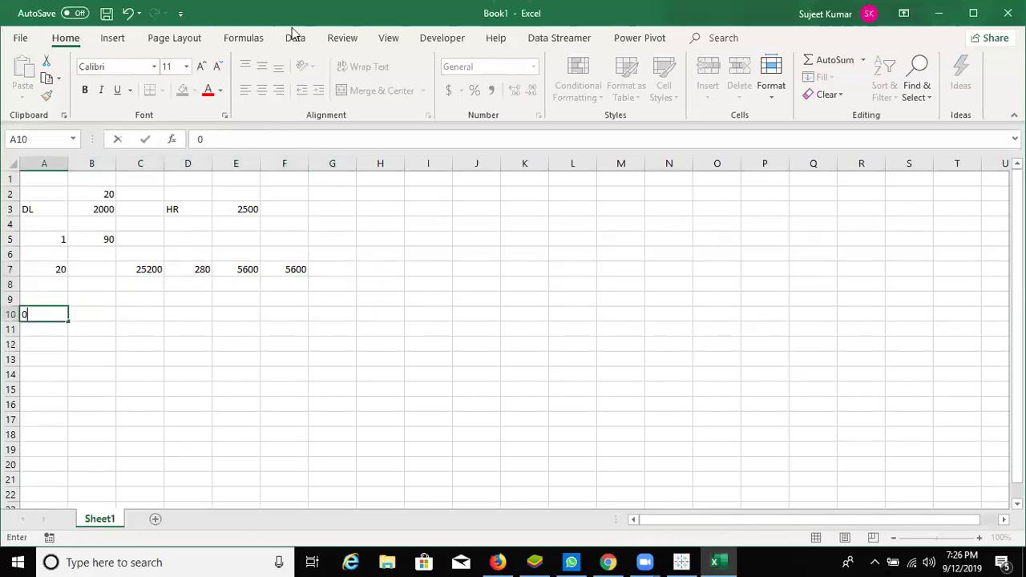
{"action": "key", "text": "Return"}
{"action": "type", "text": "1"}
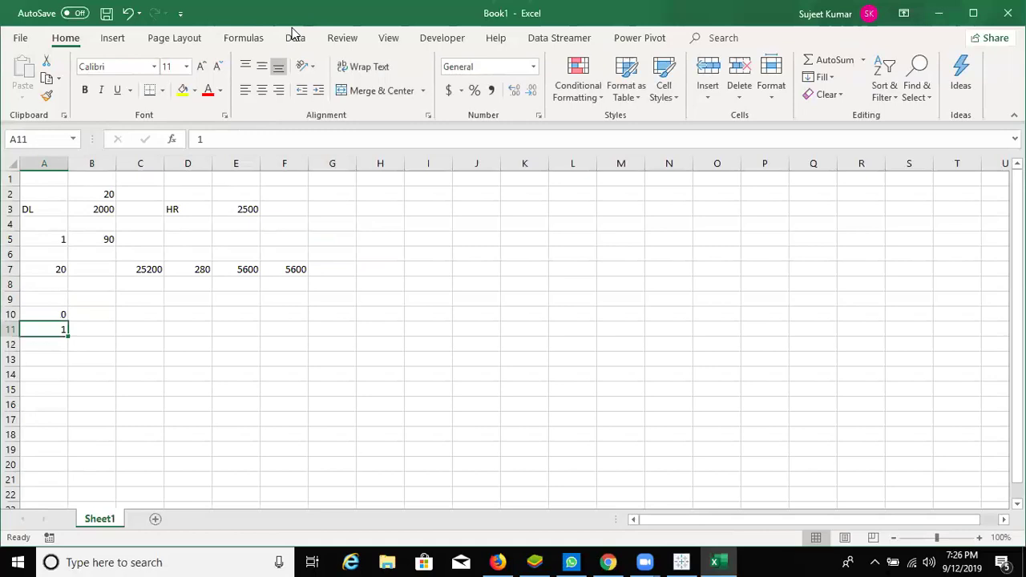
{"action": "key", "text": "Return"}
{"action": "type", "text": "2"}
{"action": "key", "text": "Up"}
{"action": "key", "text": "shift+Down"}
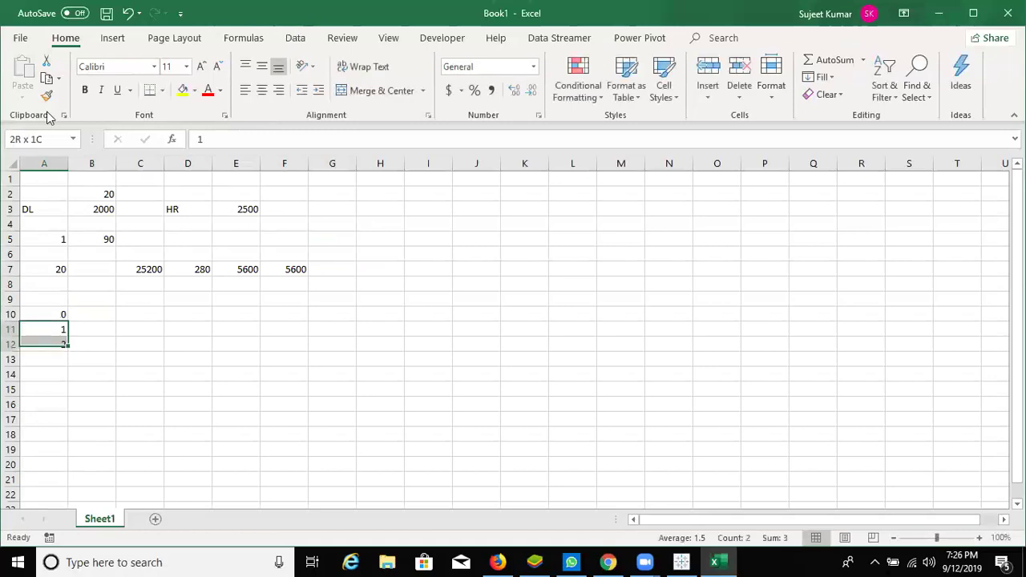
Apply all borders to A1:H8, then select the 1 and 2 in A11:A12.
{"action": "left_click_drag", "start_coordinate": [47, 284], "coordinate": [364, 184]}
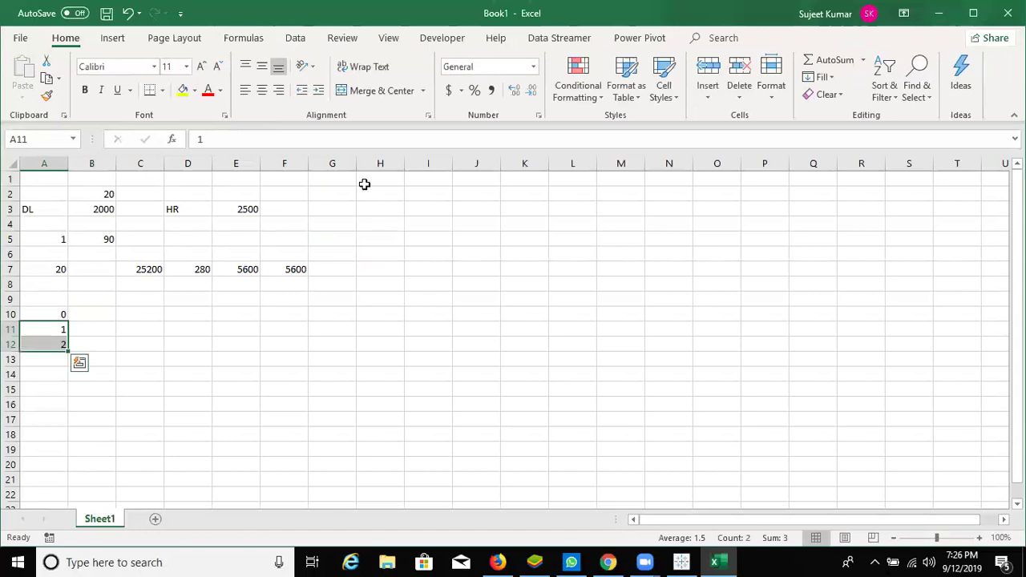
{"action": "left_click", "coordinate": [163, 91]}
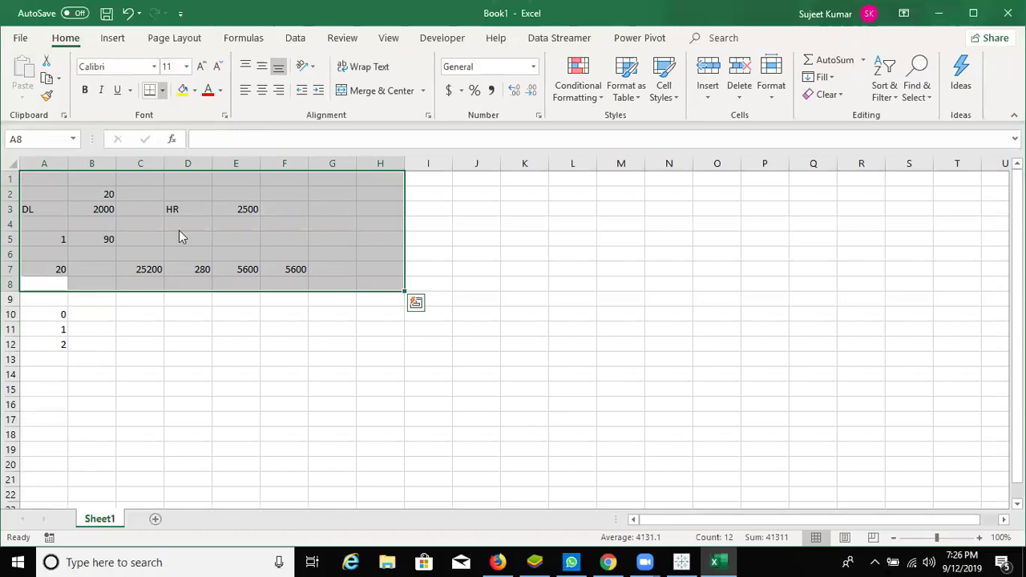
{"action": "left_click", "coordinate": [290, 257]}
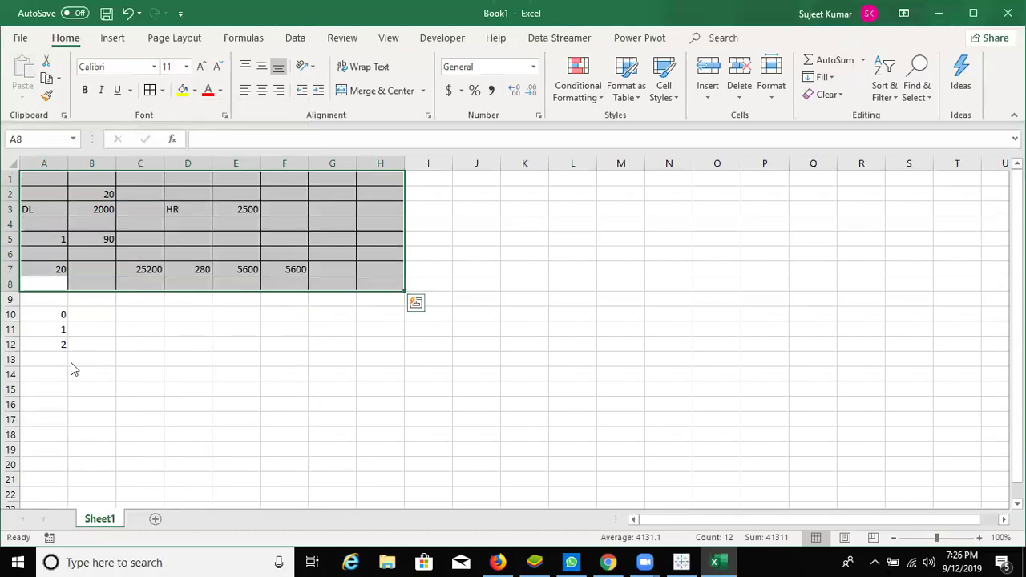
{"action": "left_click", "coordinate": [63, 331]}
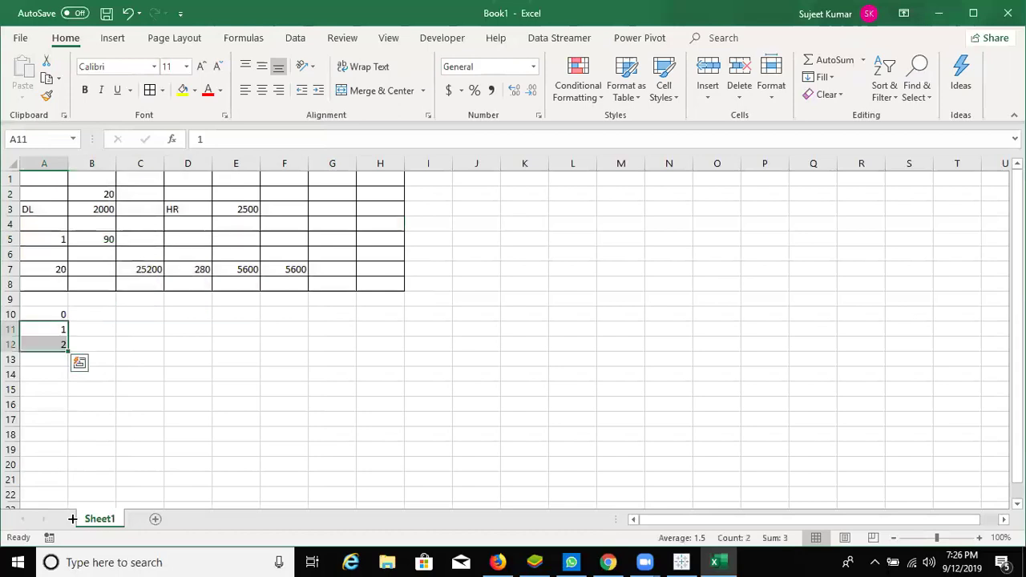
{"action": "left_click_drag", "start_coordinate": [72, 519], "coordinate": [69, 481]}
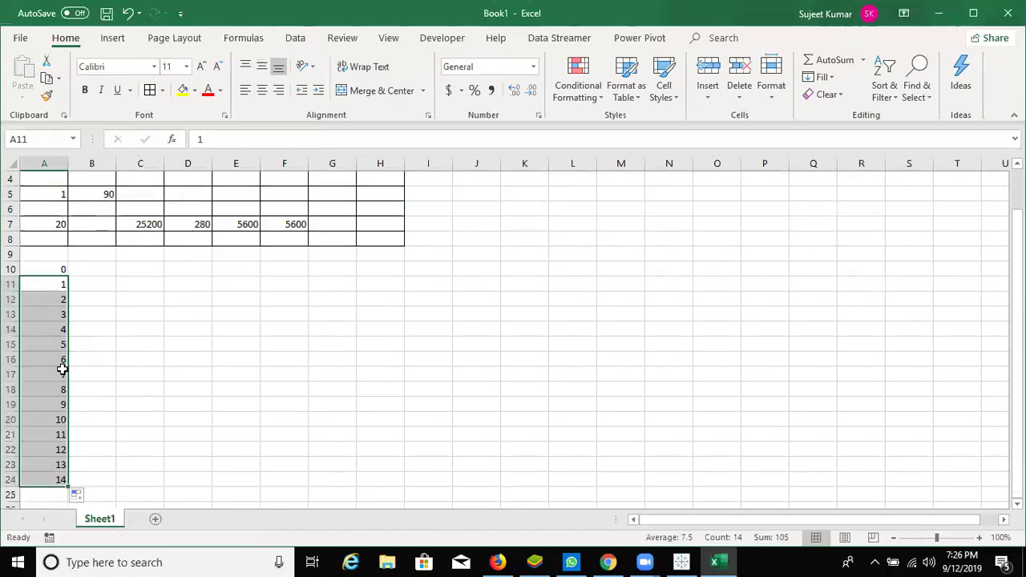
{"action": "scroll", "coordinate": [62, 369], "scroll_direction": "down", "scroll_amount": 2}
{"action": "left_click", "coordinate": [64, 391]}
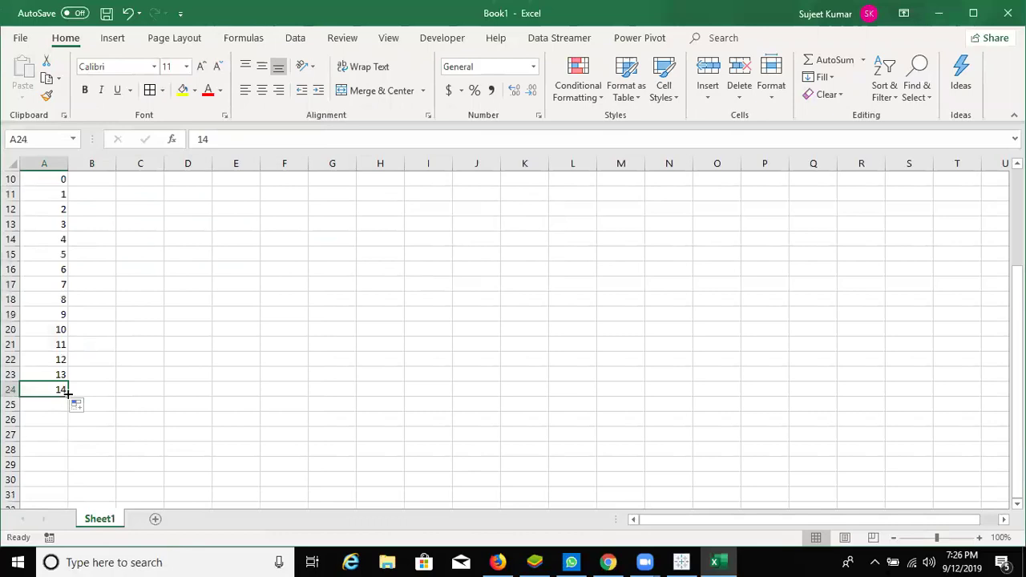
{"action": "mouse_move", "coordinate": [71, 398]}
{"action": "left_mouse_down"}
{"action": "mouse_move", "coordinate": [67, 352]}
{"action": "mouse_move", "coordinate": [43, 473]}
{"action": "left_mouse_up"}
{"action": "left_click", "coordinate": [62, 334]}
{"action": "left_click", "coordinate": [67, 351], "text": "shift"}
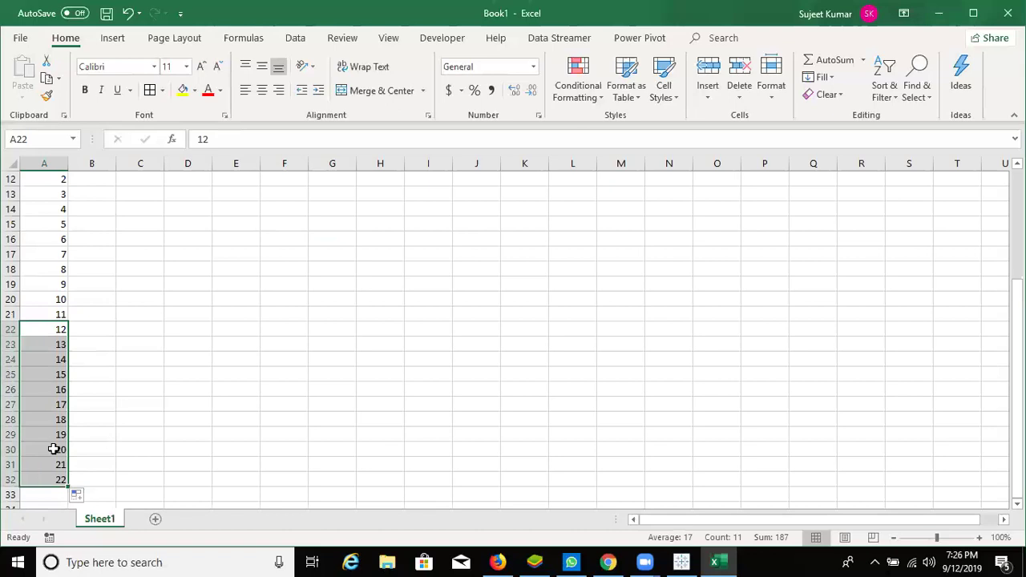
{"action": "key", "text": "ctrl+Down"}
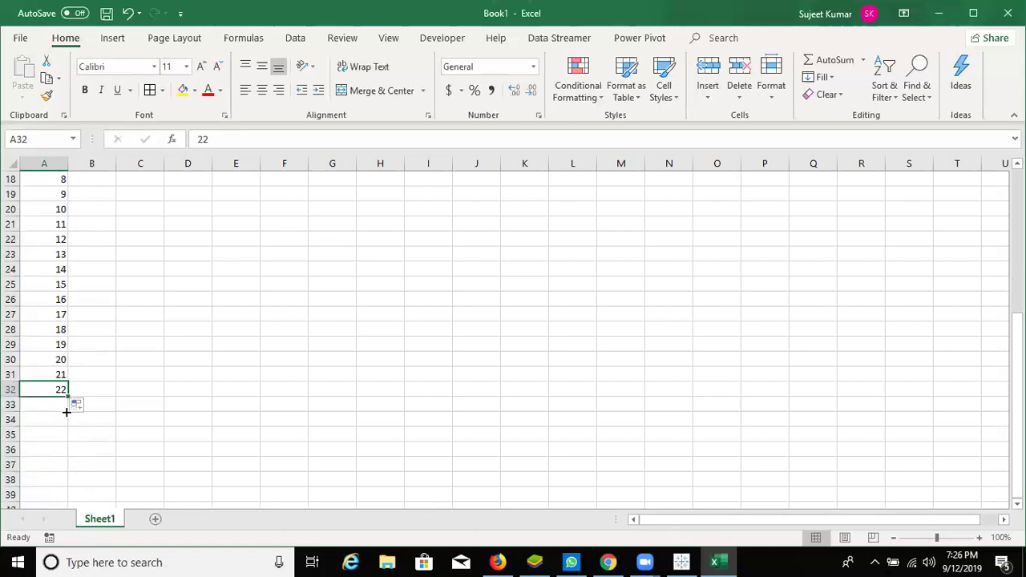
{"action": "left_click_drag", "start_coordinate": [70, 396], "coordinate": [68, 408]}
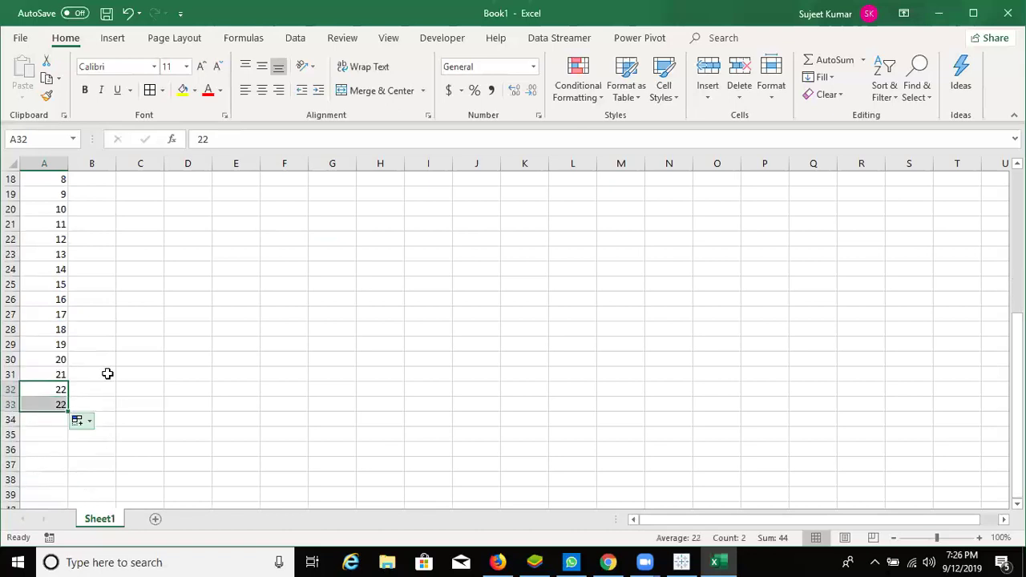
{"action": "left_click", "coordinate": [62, 402]}
{"action": "key", "text": "Return"}
{"action": "key", "text": "ctrl+Up"}
{"action": "key", "text": "ctrl+Up"}
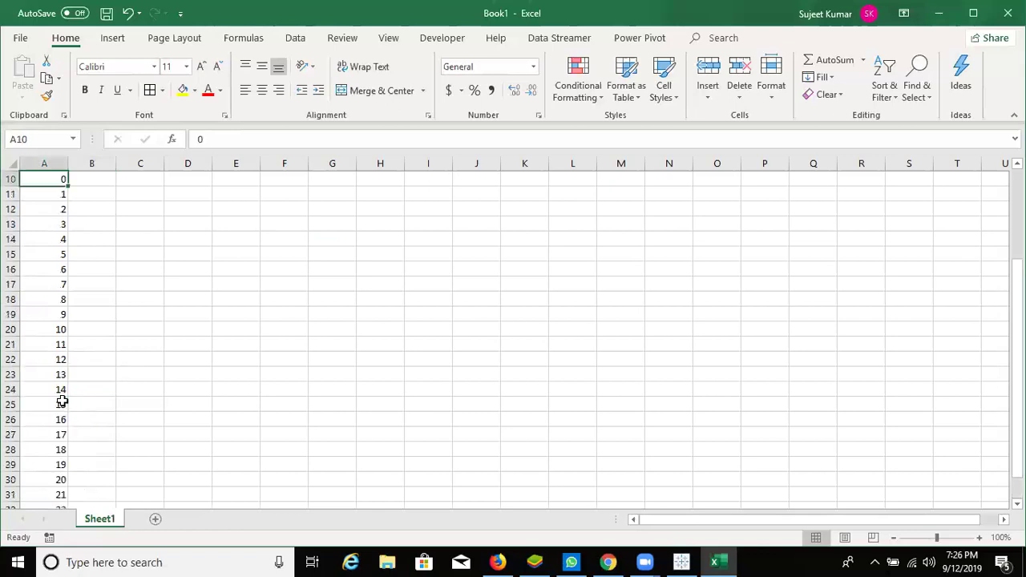
{"action": "key", "text": "Up"}
{"action": "key", "text": "Up"}
{"action": "key", "text": "Up"}
{"action": "key", "text": "Down"}
{"action": "key", "text": "Down"}
{"action": "key", "text": "Down"}
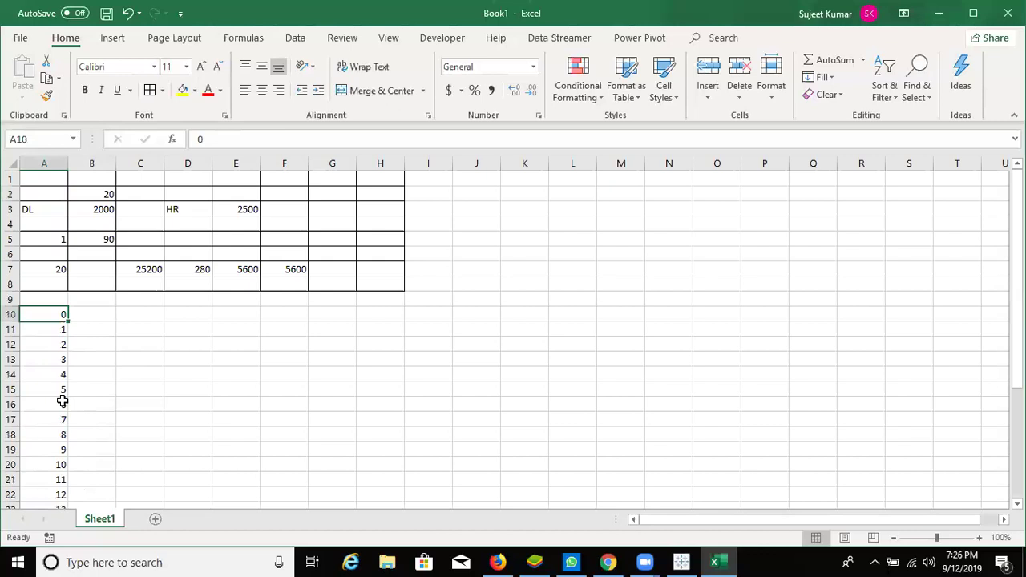
{"action": "key", "text": "Right"}
{"action": "key", "text": "Right"}
{"action": "key", "text": "Right"}
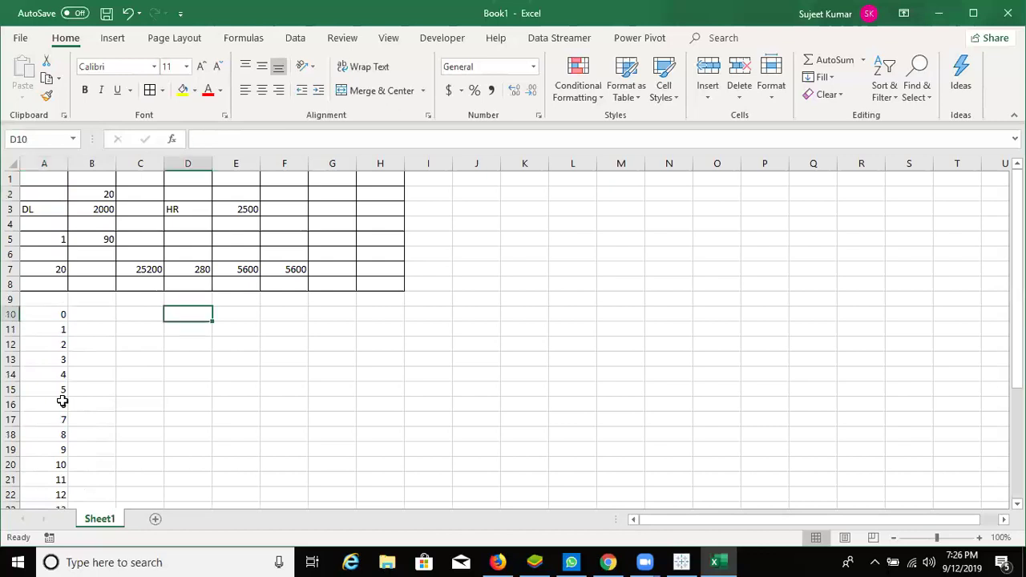
Type the headings Call, EM and WP into B9, C9 and D9.
{"action": "key", "text": "Left"}
{"action": "key", "text": "Left"}
{"action": "key", "text": "Up"}
{"action": "type", "text": "Call"}
{"action": "key", "text": "Tab"}
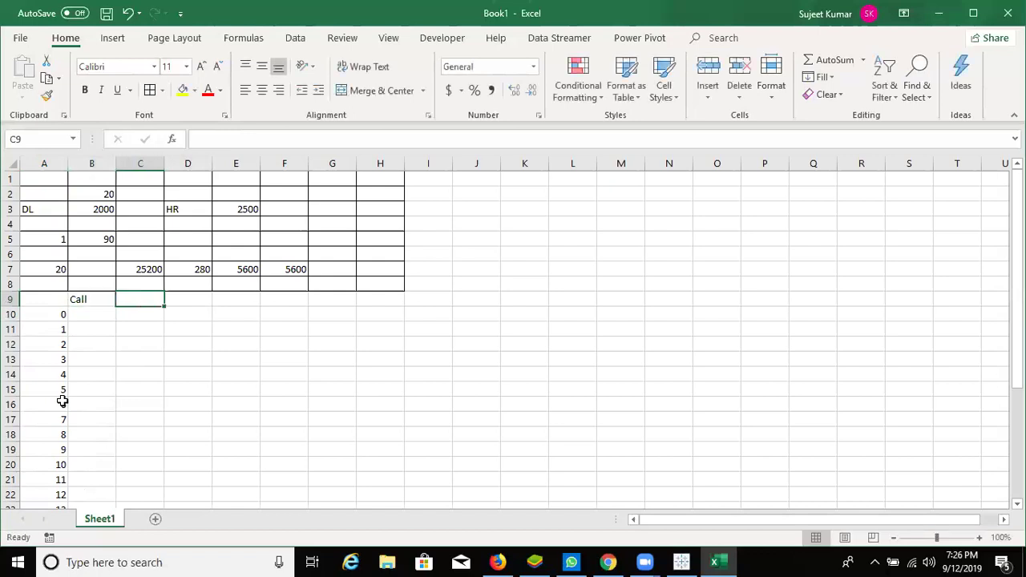
{"action": "key", "text": "F2"}
{"action": "type", "text": "EM"}
{"action": "key", "text": "Tab"}
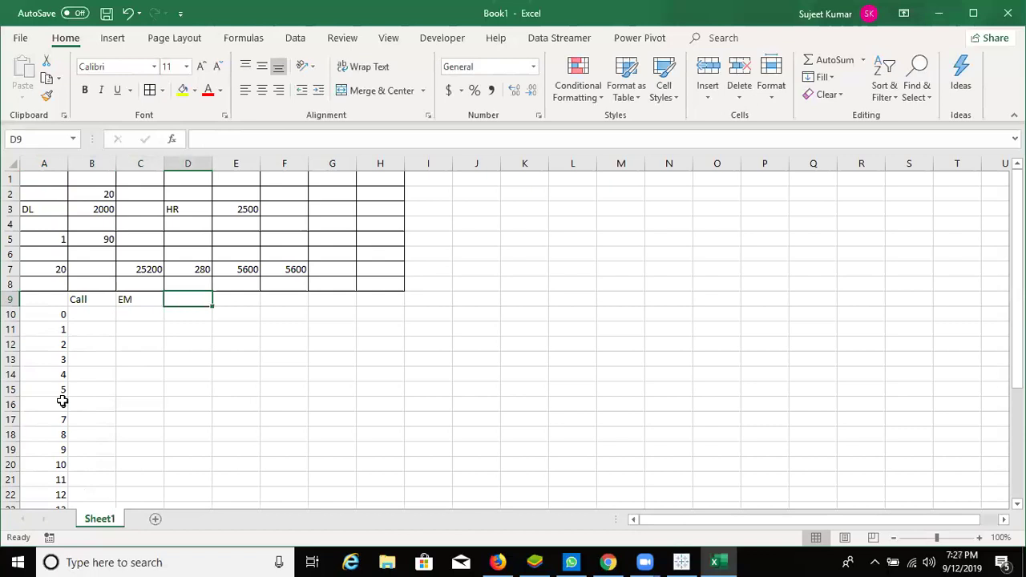
{"action": "type", "text": "WP"}
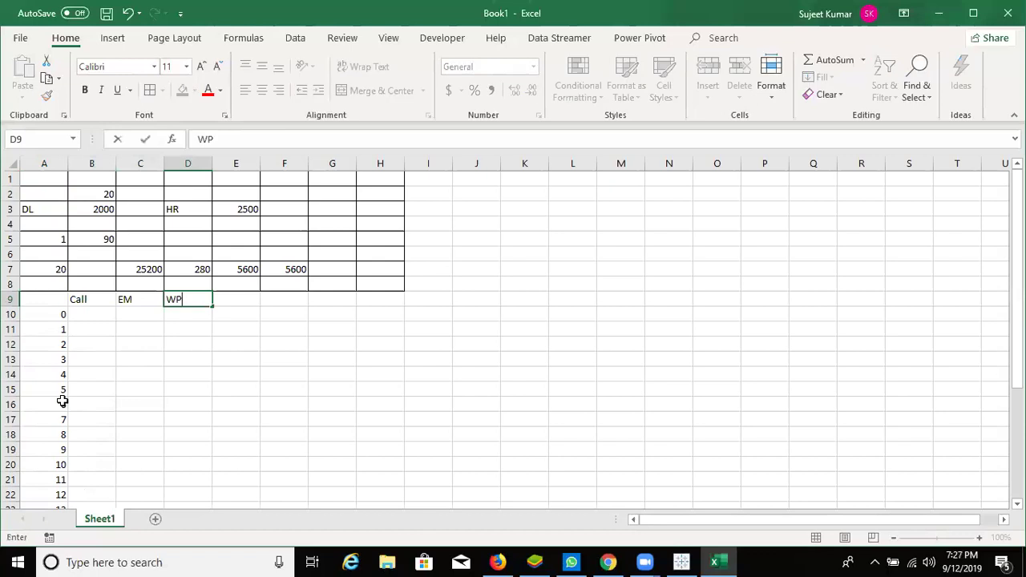
{"action": "key", "text": "Return"}
Enter 10 in B10 and 2 in C10, discarding a mistaken =RA10 entry.
{"action": "key", "text": "F2"}
{"action": "type", "text": "=RA1"}
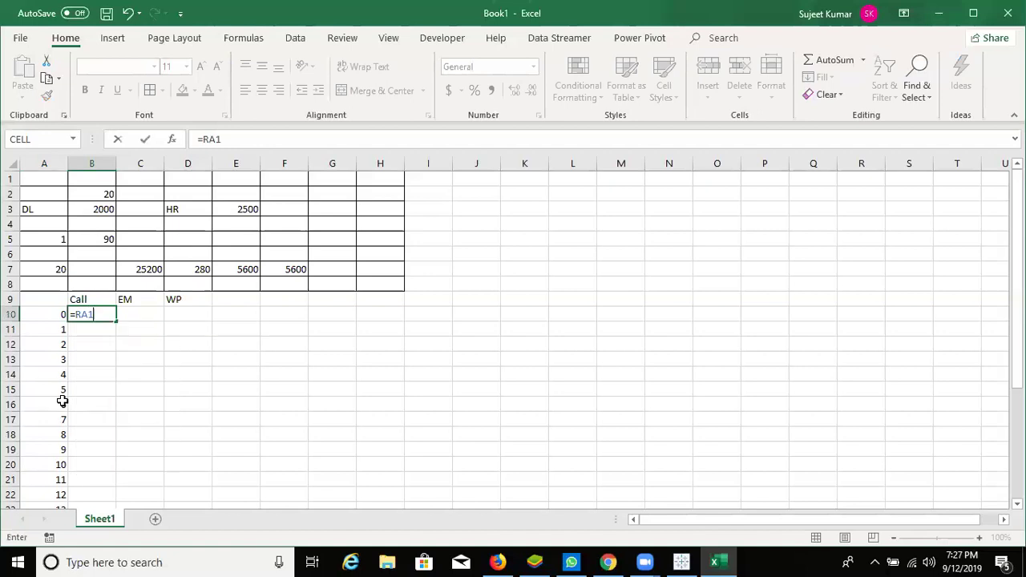
{"action": "type", "text": "0"}
{"action": "key", "text": "Escape"}
{"action": "type", "text": "10"}
{"action": "key", "text": "Tab"}
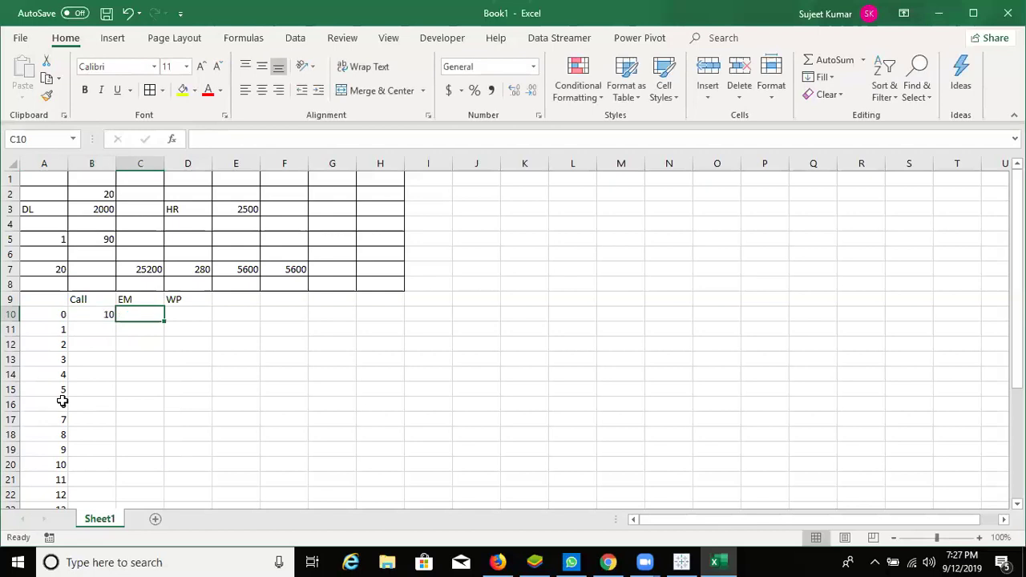
{"action": "type", "text": "2"}
{"action": "key", "text": "Tab"}
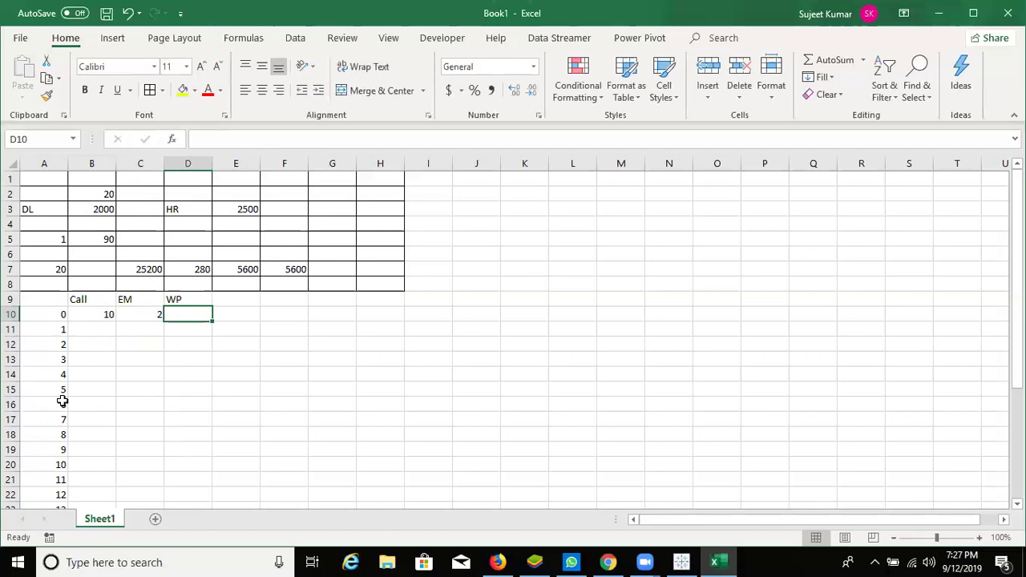
Enter =D7*2 in D10 to give 560, then check row 10's values.
{"action": "type", "text": "="}
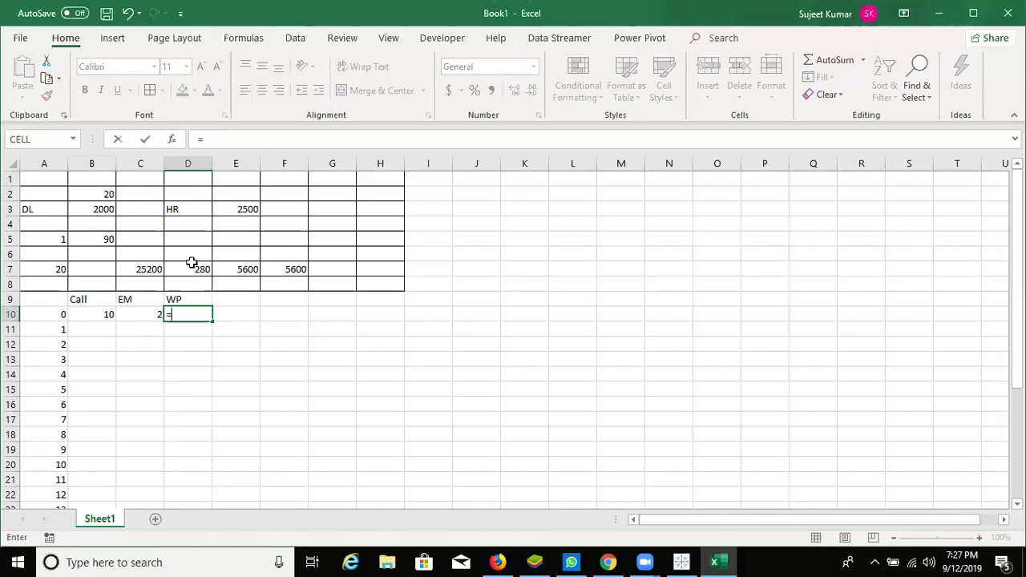
{"action": "left_click", "coordinate": [193, 265]}
{"action": "type", "text": "*2"}
{"action": "key", "text": "Return"}
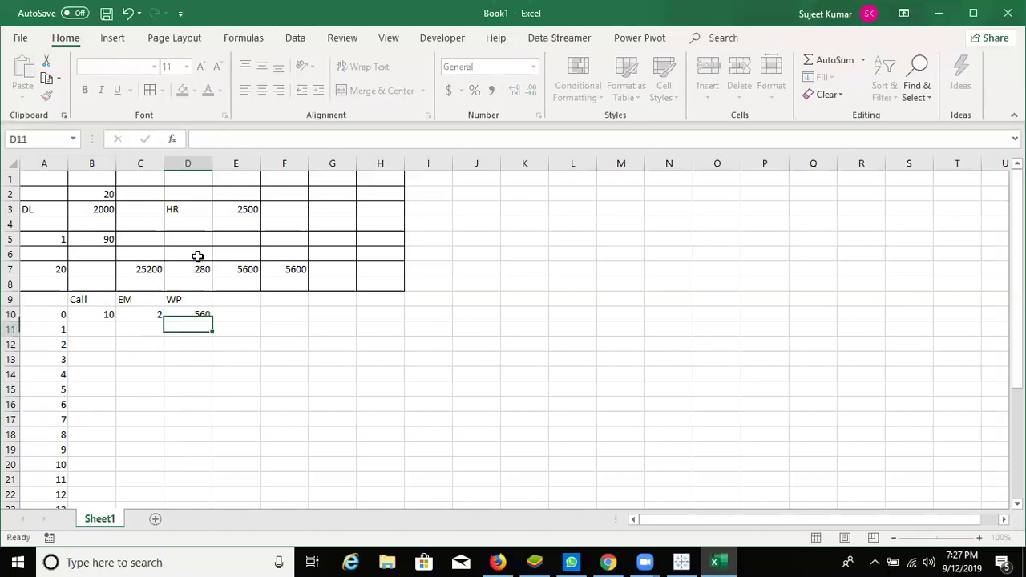
{"action": "key", "text": "Up"}
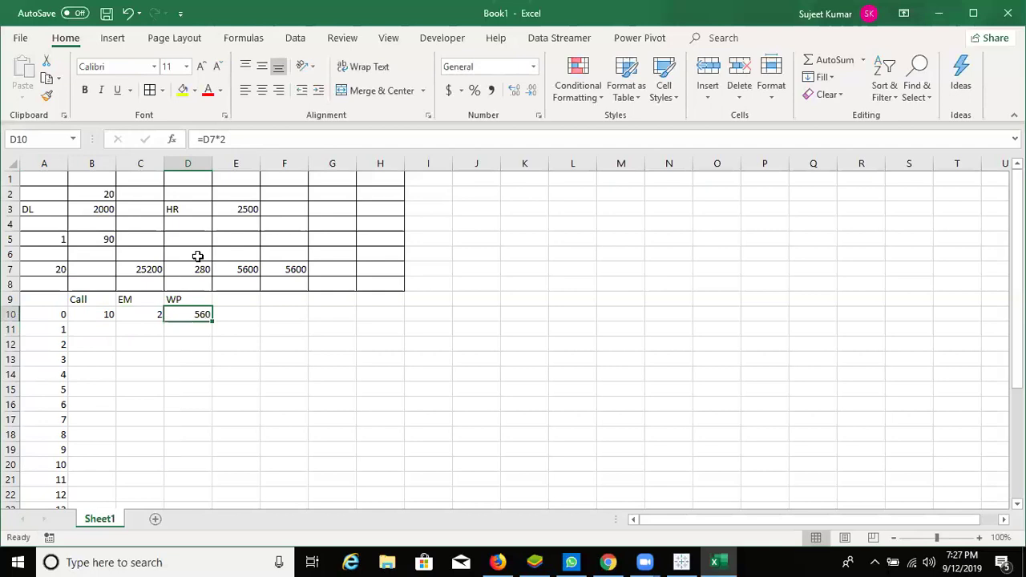
{"action": "key", "text": "Left"}
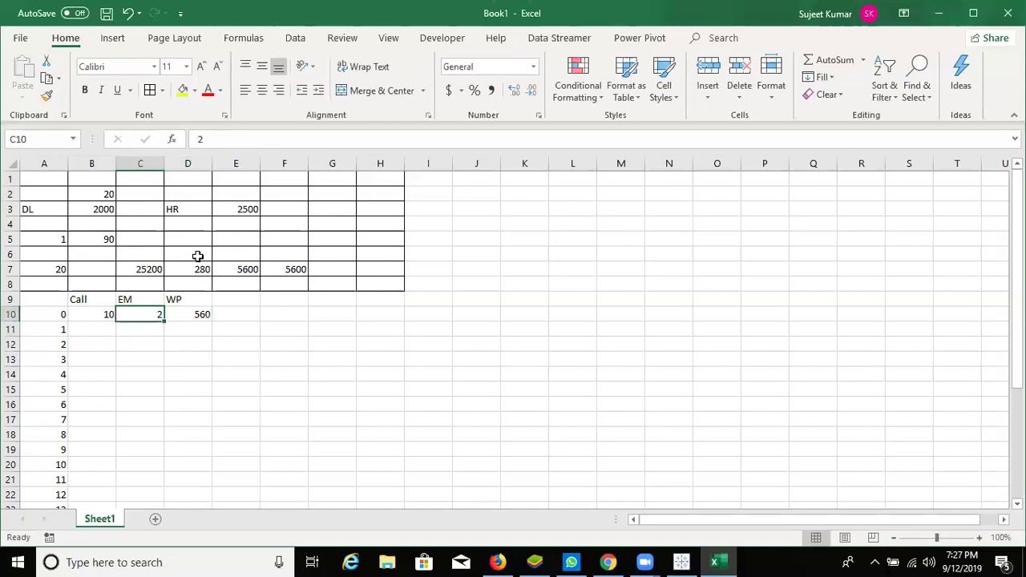
{"action": "key", "text": "Right"}
{"action": "key", "text": "Down"}
{"action": "key", "text": "Down"}
{"action": "key", "text": "Down"}
{"action": "key", "text": "Down"}
Enter 700 under Call in B20 and 2 under EM in C20.
{"action": "key", "text": "Left"}
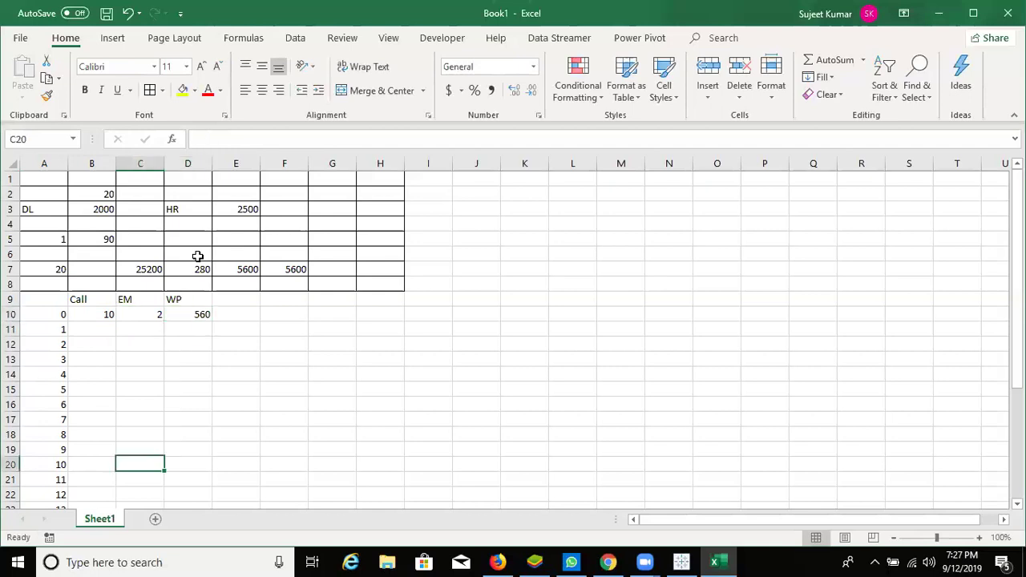
{"action": "key", "text": "Left"}
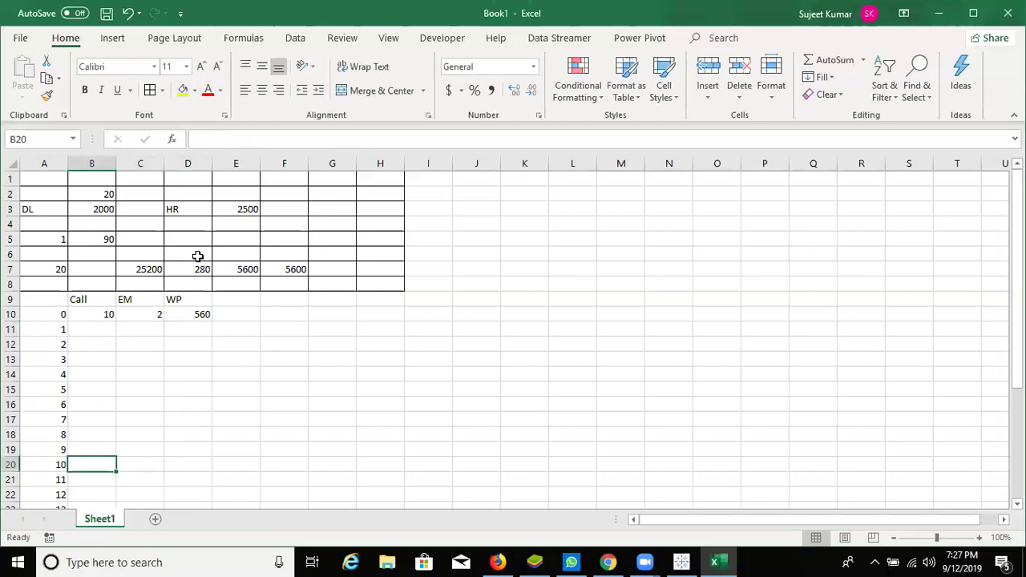
{"action": "type", "text": "7000"}
{"action": "key", "text": "BackSpace"}
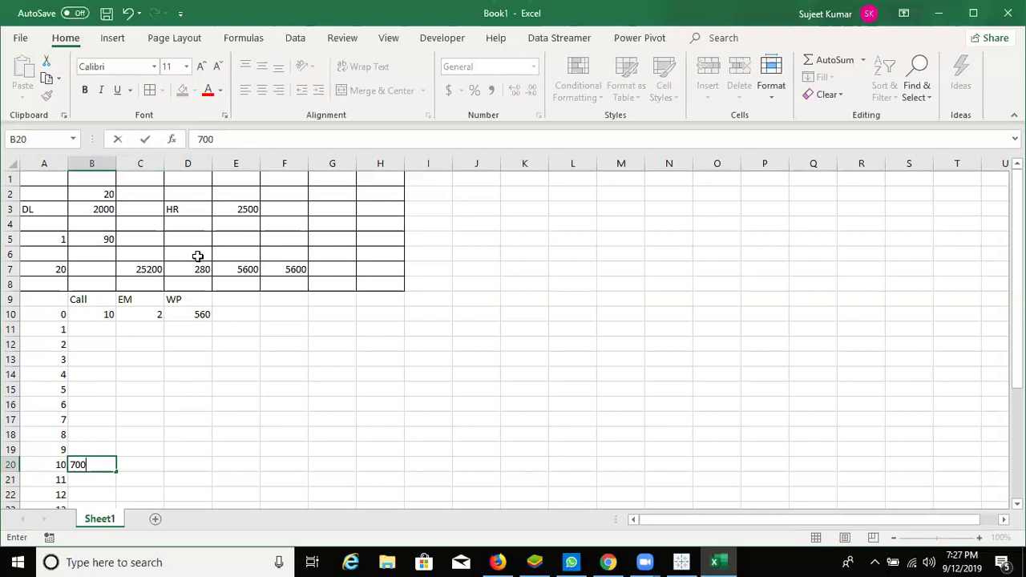
{"action": "key", "text": "Tab"}
{"action": "type", "text": "2"}
{"action": "key", "text": "Tab"}
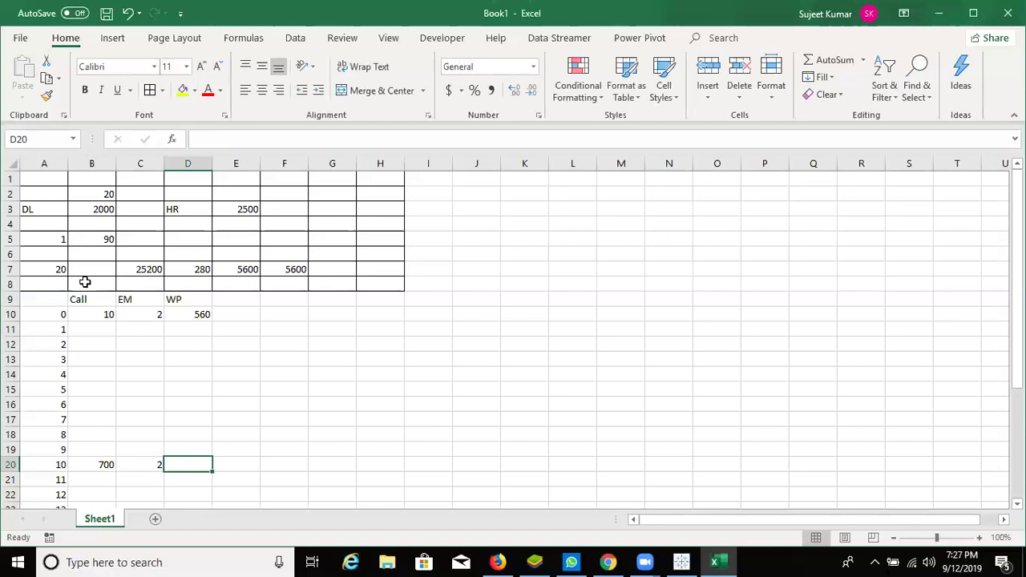
Change the EM value in C10 to 1 and in C20 to 3.
{"action": "scroll", "coordinate": [151, 225], "scroll_direction": "down", "scroll_amount": 2}
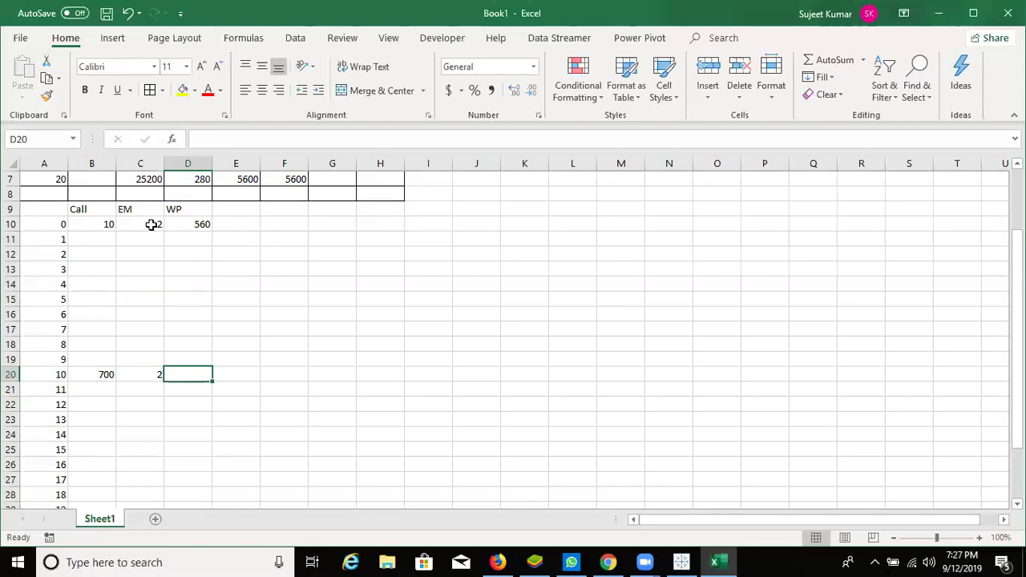
{"action": "left_click", "coordinate": [151, 225]}
{"action": "type", "text": "1"}
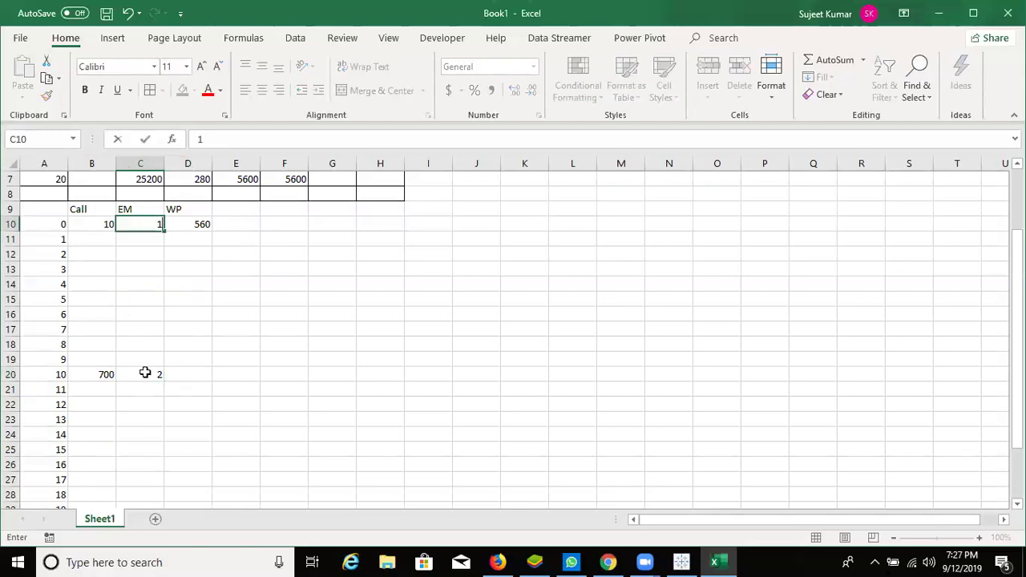
{"action": "left_click", "coordinate": [145, 374]}
{"action": "type", "text": "3"}
{"action": "key", "text": "Return"}
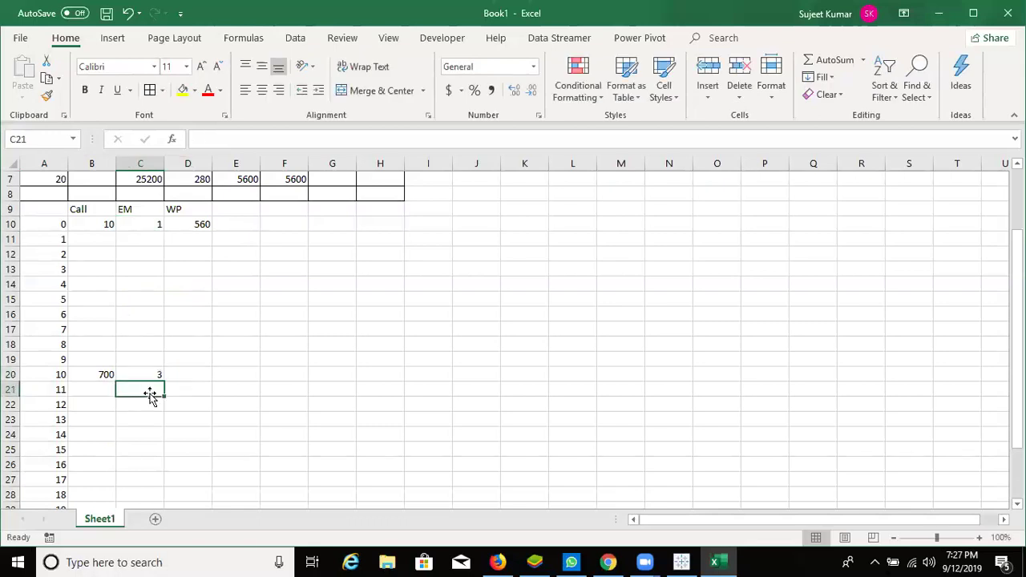
Scroll up and select the B3:E4 block to check its sum.
{"action": "left_click", "coordinate": [157, 226]}
{"action": "mouse_move", "coordinate": [158, 499]}
{"action": "left_mouse_down"}
{"action": "mouse_move", "coordinate": [146, 475]}
{"action": "mouse_move", "coordinate": [155, 304]}
{"action": "left_mouse_up"}
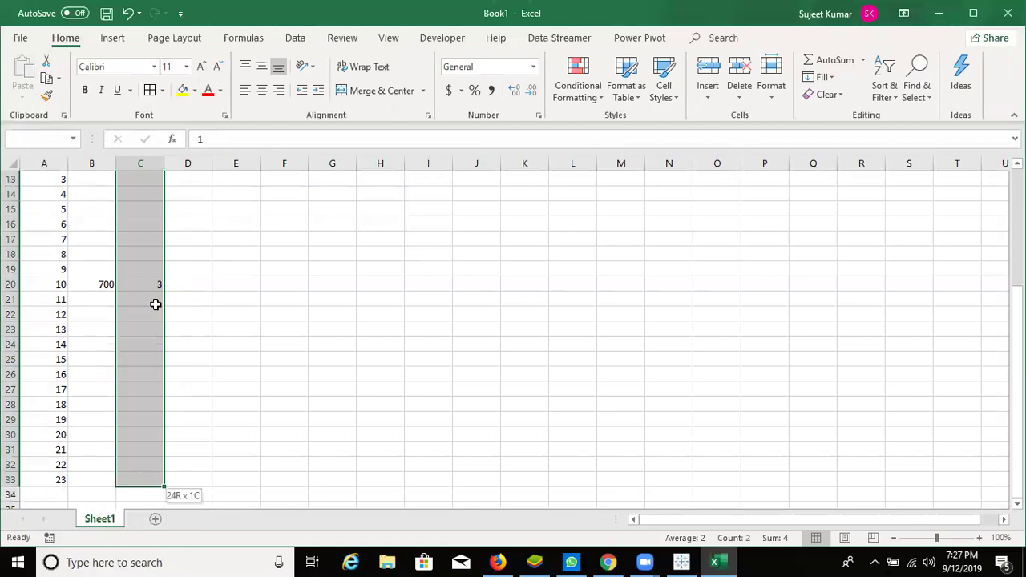
{"action": "scroll", "coordinate": [132, 275], "scroll_direction": "up", "scroll_amount": 2}
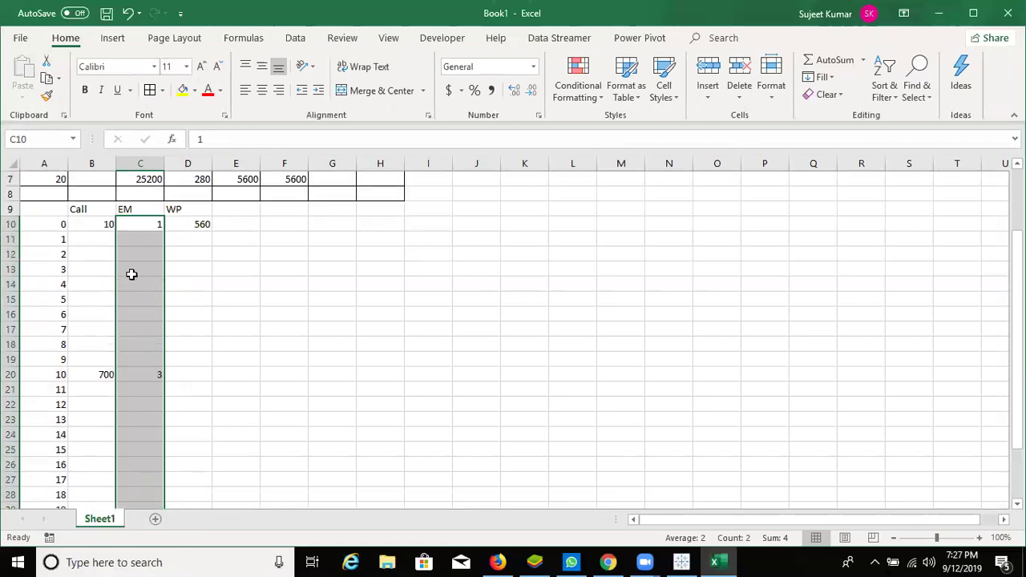
{"action": "scroll", "coordinate": [186, 300], "scroll_direction": "up", "scroll_amount": 2}
{"action": "left_click", "coordinate": [80, 210]}
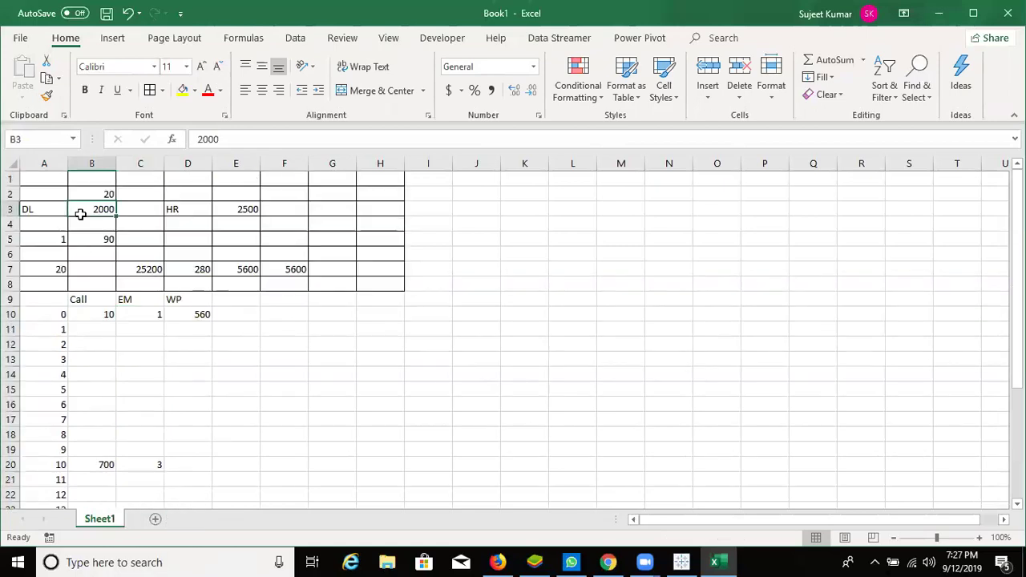
{"action": "left_click", "coordinate": [185, 239], "text": "shift"}
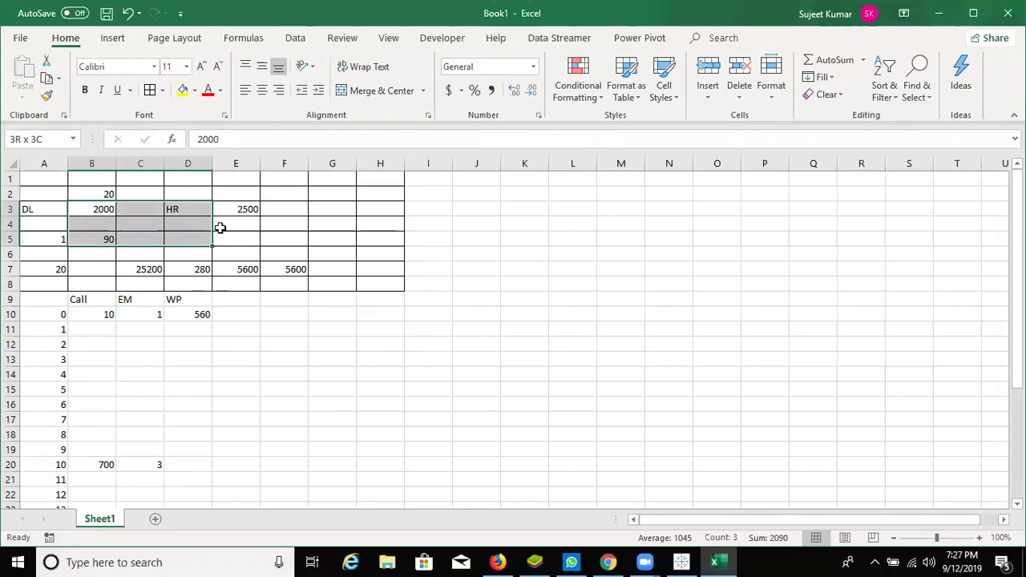
{"action": "left_click", "coordinate": [219, 228], "text": "shift"}
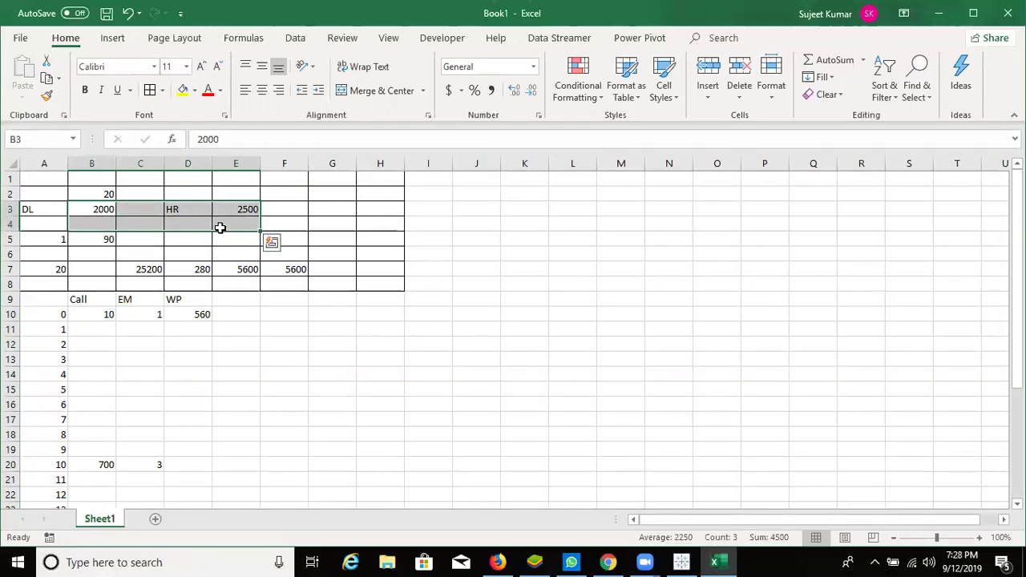
Overwrite D10's =D7*2 formula with the fixed value 280 and select B10:C10.
{"action": "left_click", "coordinate": [144, 316]}
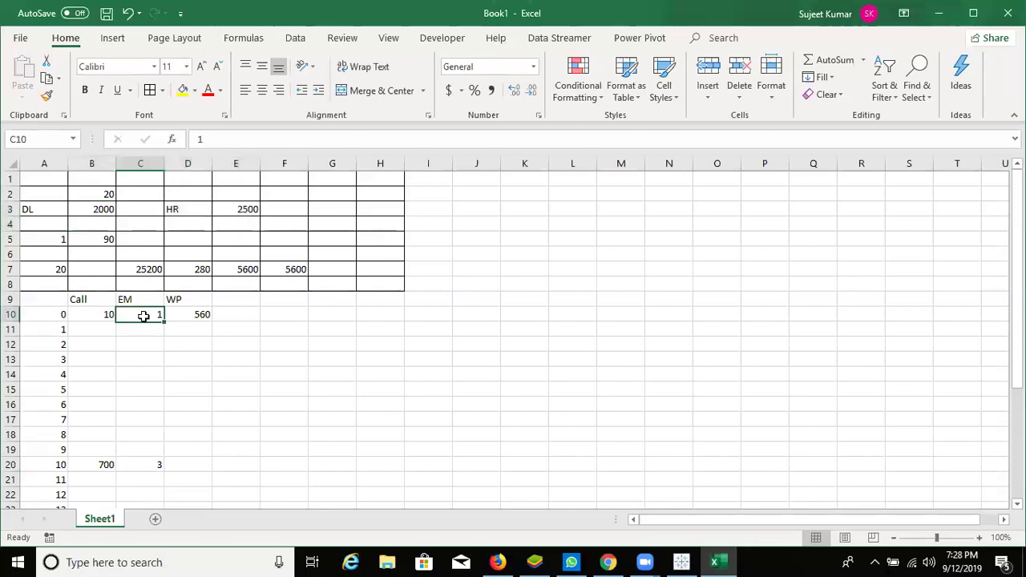
{"action": "left_click", "coordinate": [204, 320]}
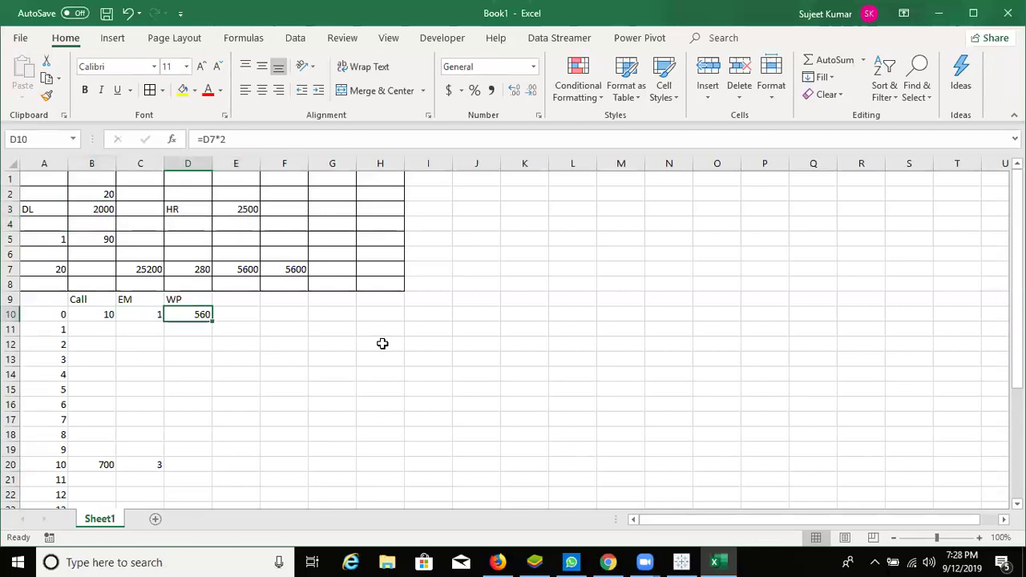
{"action": "type", "text": "280"}
{"action": "key", "text": "ctrl+Return"}
{"action": "key", "text": "Left"}
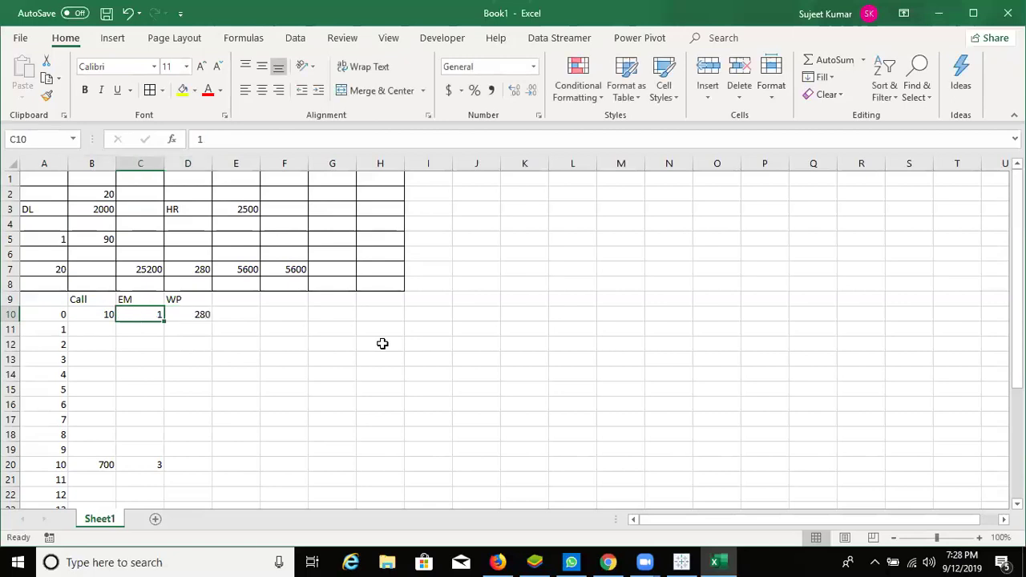
{"action": "key", "text": "Right"}
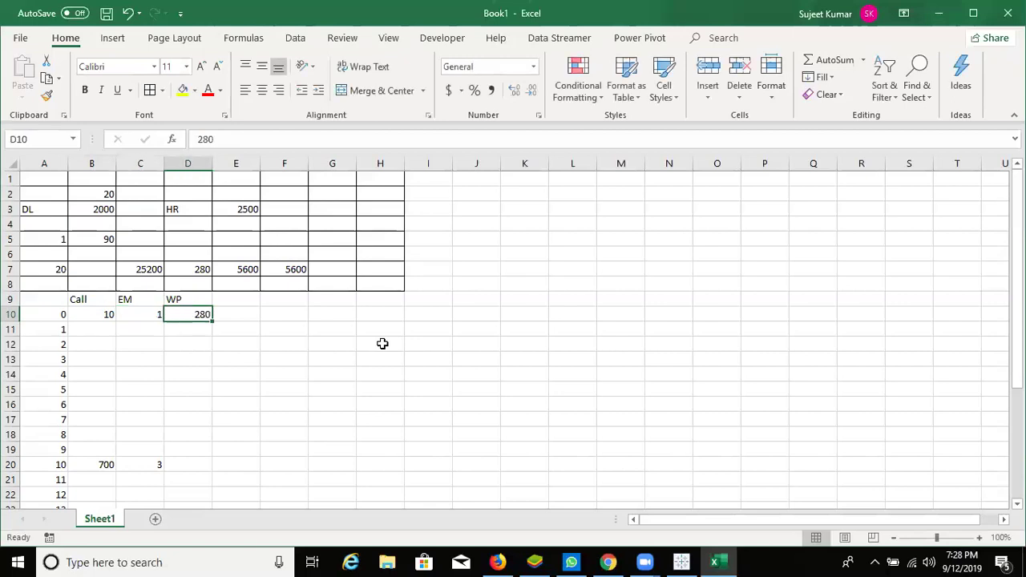
{"action": "key", "text": "Left"}
{"action": "key", "text": "shift+Left"}
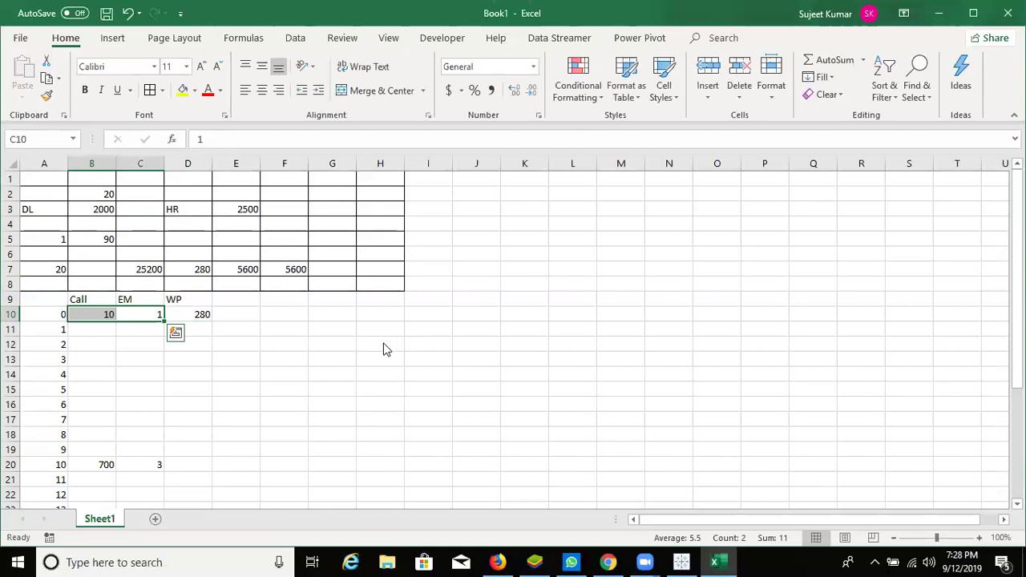
Show the desktop with Windows+D, minimising Excel.
{"action": "key", "text": "super+d"}
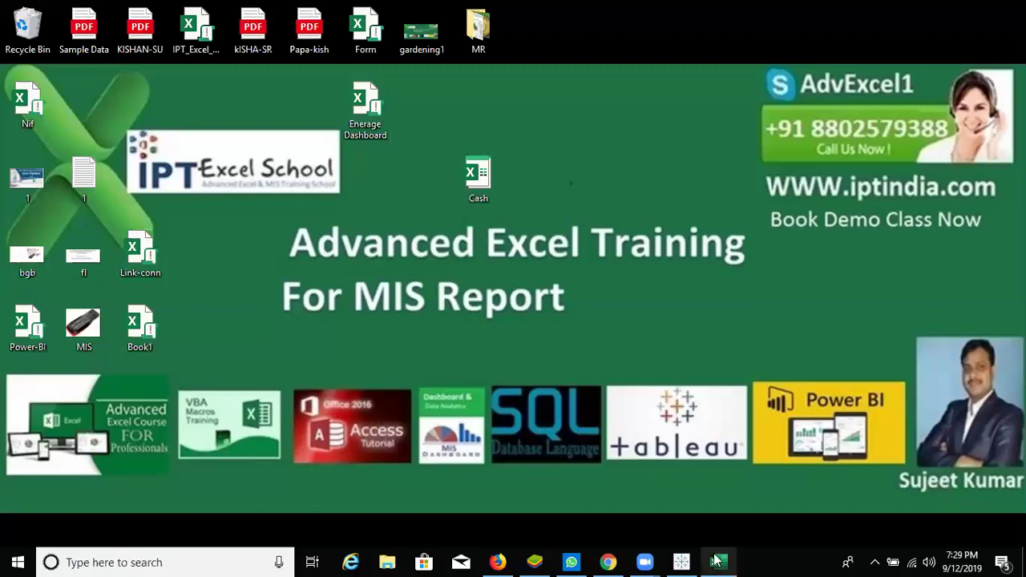
{"action": "left_click", "coordinate": [687, 562]}
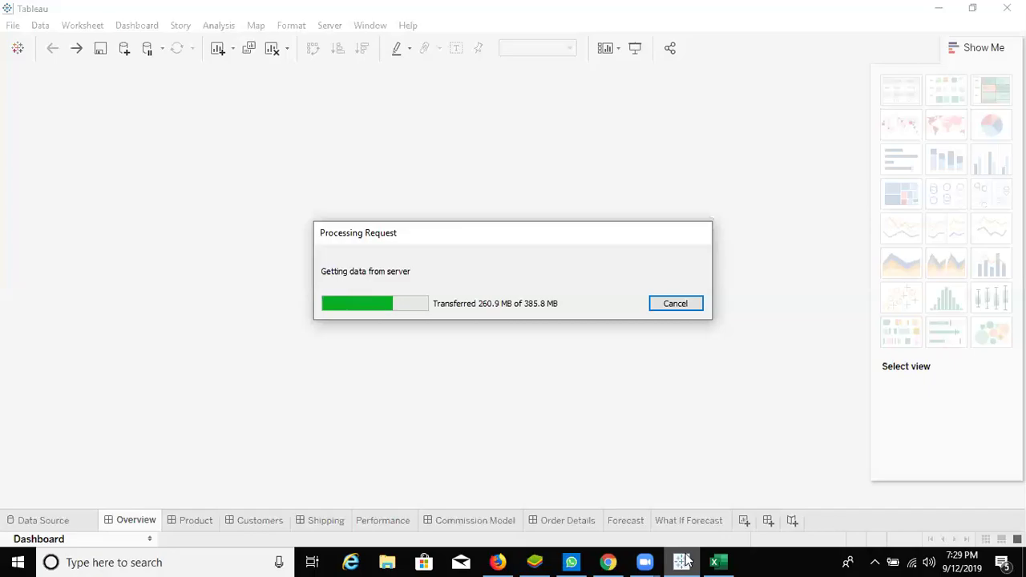
{"action": "left_click", "coordinate": [688, 560]}
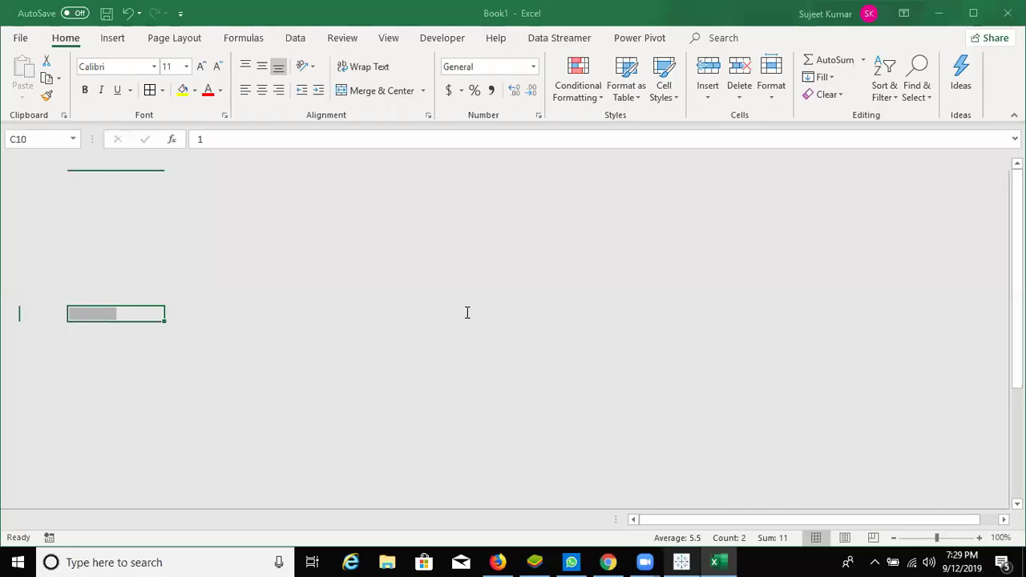
Enter 3 in J10 and the note 'Pivot' beside it in K10.
{"action": "left_click", "coordinate": [468, 313]}
{"action": "type", "text": "3-"}
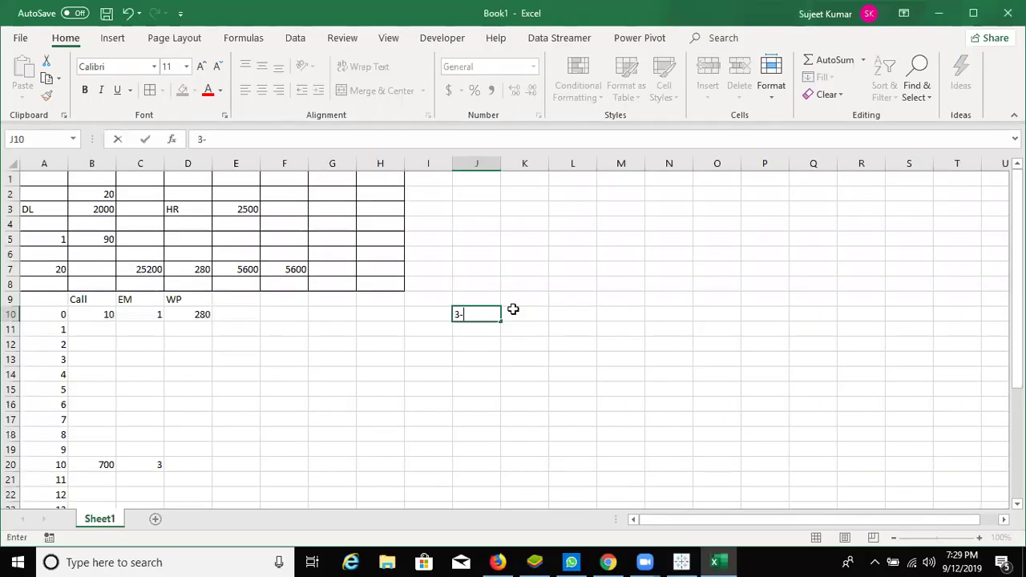
{"action": "key", "text": "BackSpace"}
{"action": "key", "text": "Return"}
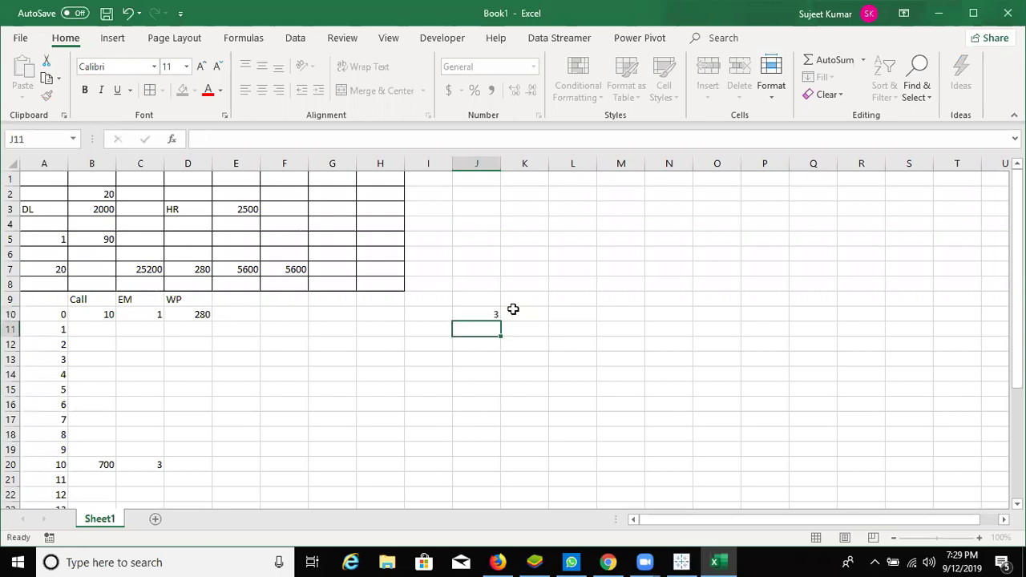
{"action": "key", "text": "Up"}
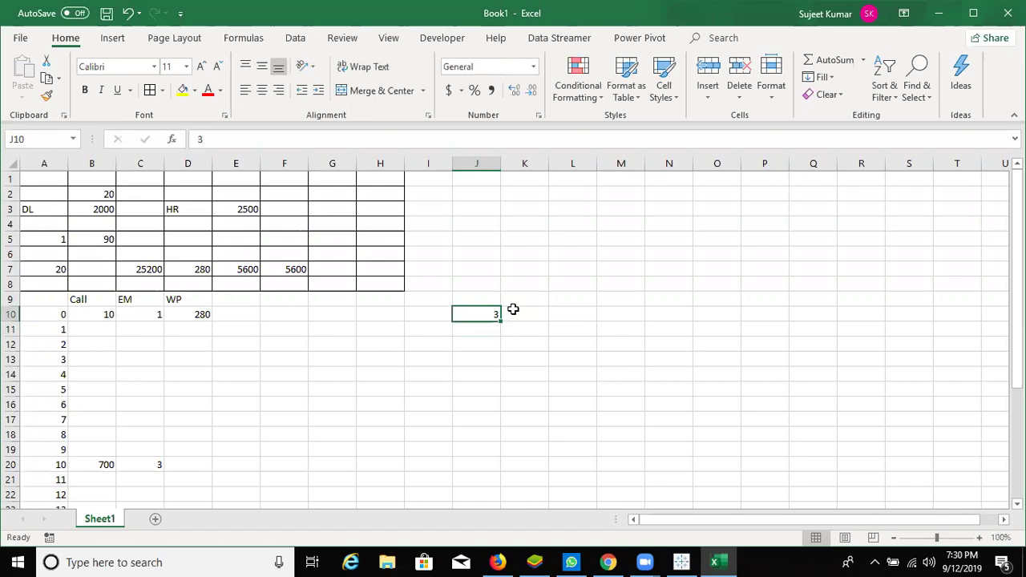
{"action": "key", "text": "Left"}
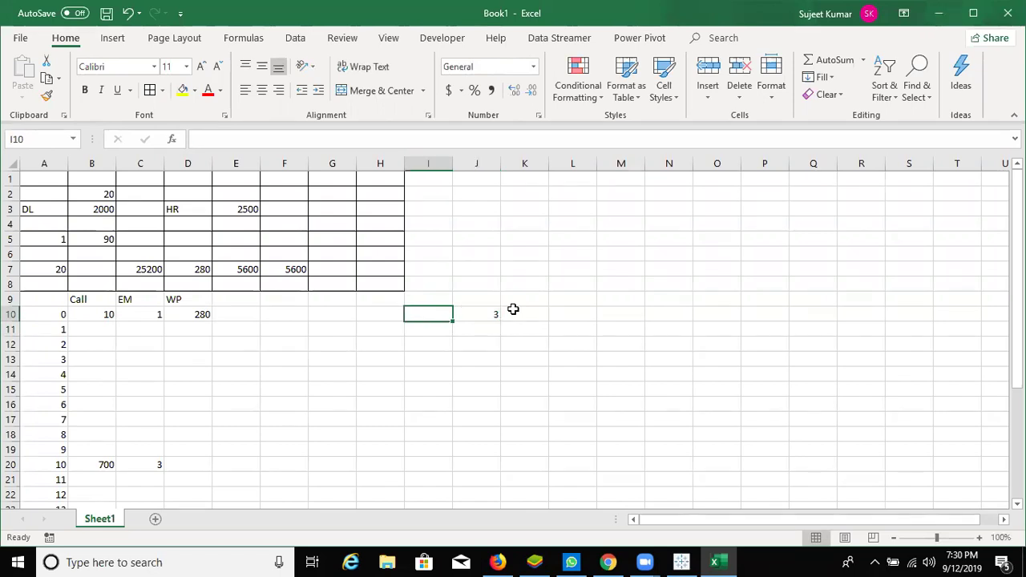
{"action": "left_click", "coordinate": [516, 311]}
{"action": "type", "text": "Pivot"}
{"action": "key", "text": "Return"}
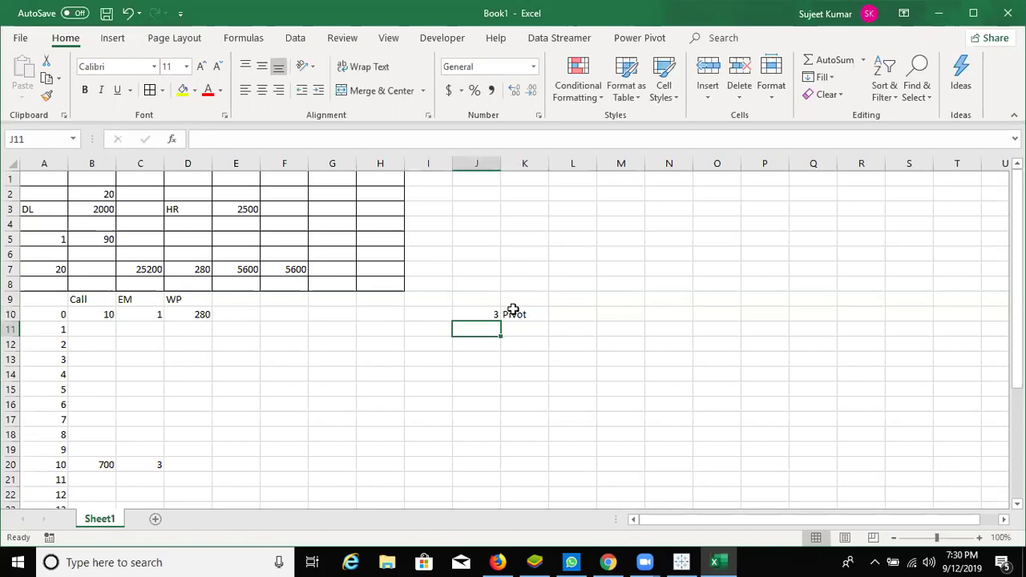
Add row 11 with count 1 and the note 'Power Pivot'.
{"action": "type", "text": "1"}
{"action": "key", "text": "Tab"}
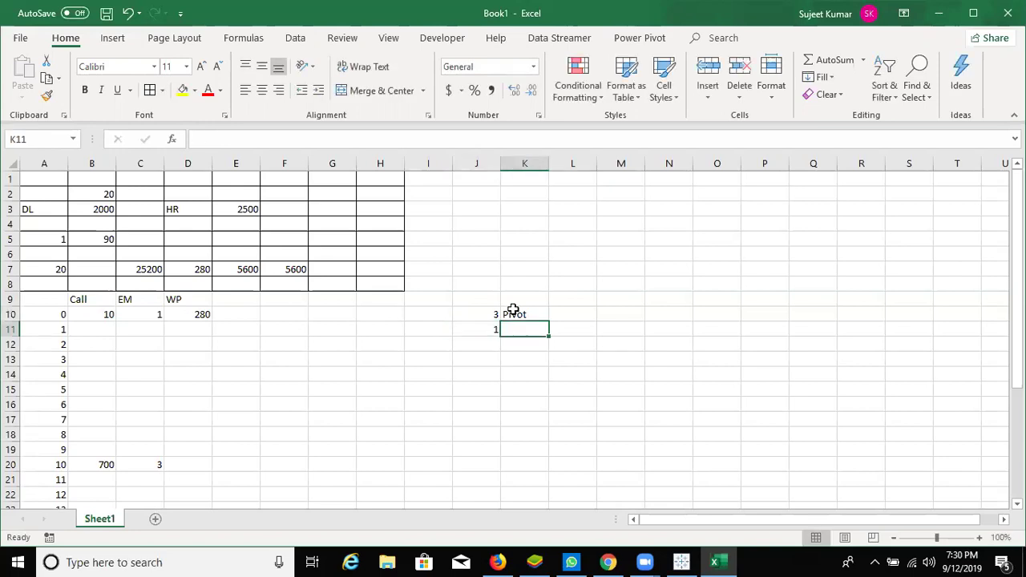
{"action": "type", "text": "Power "}
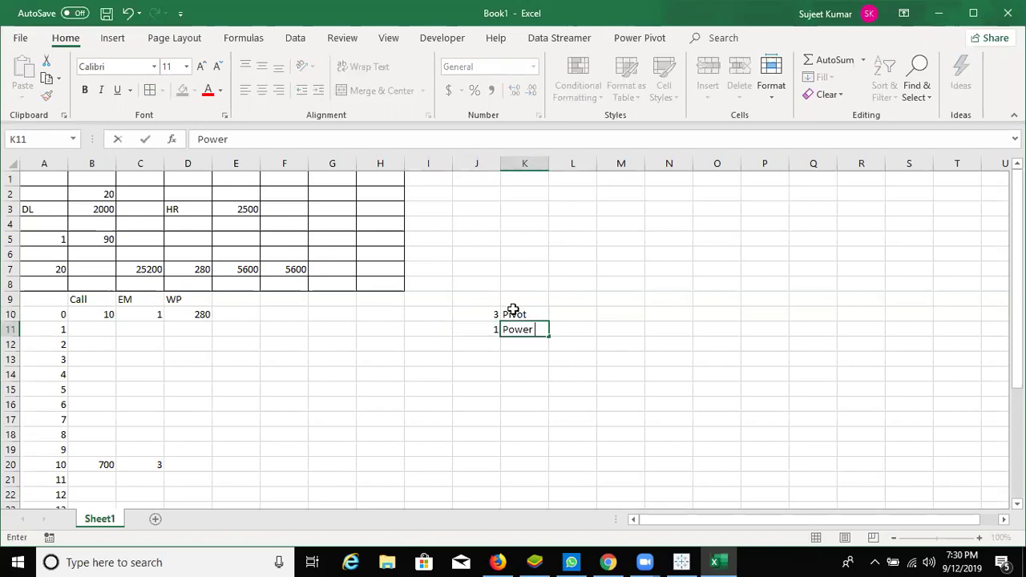
{"action": "type", "text": "Pivo"}
{"action": "type", "text": "t"}
{"action": "key", "text": "Return"}
{"action": "key", "text": "Up"}
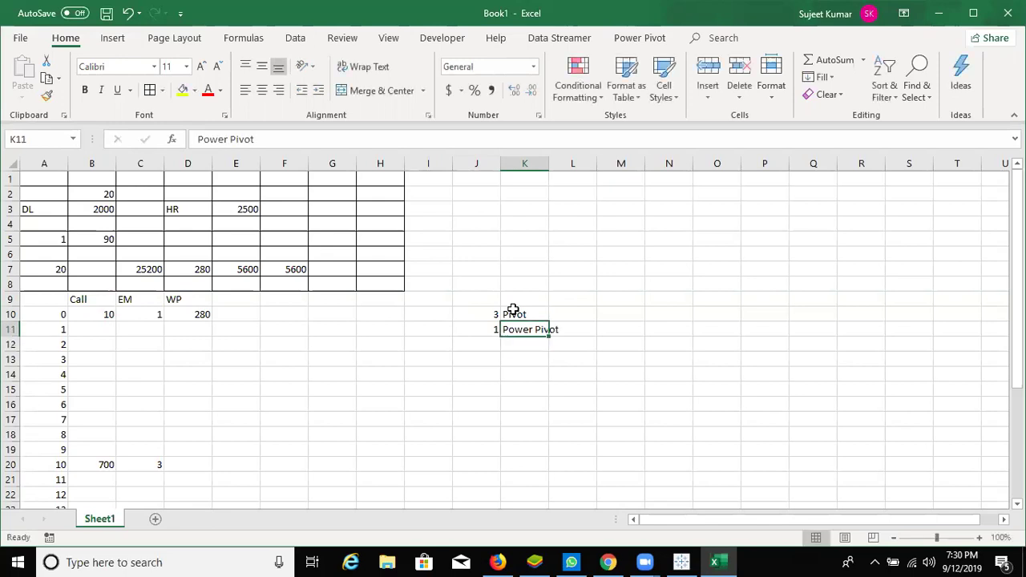
Add row 12 with count 2 and the note 'Power ptivot form'.
{"action": "key", "text": "Down"}
{"action": "key", "text": "Left"}
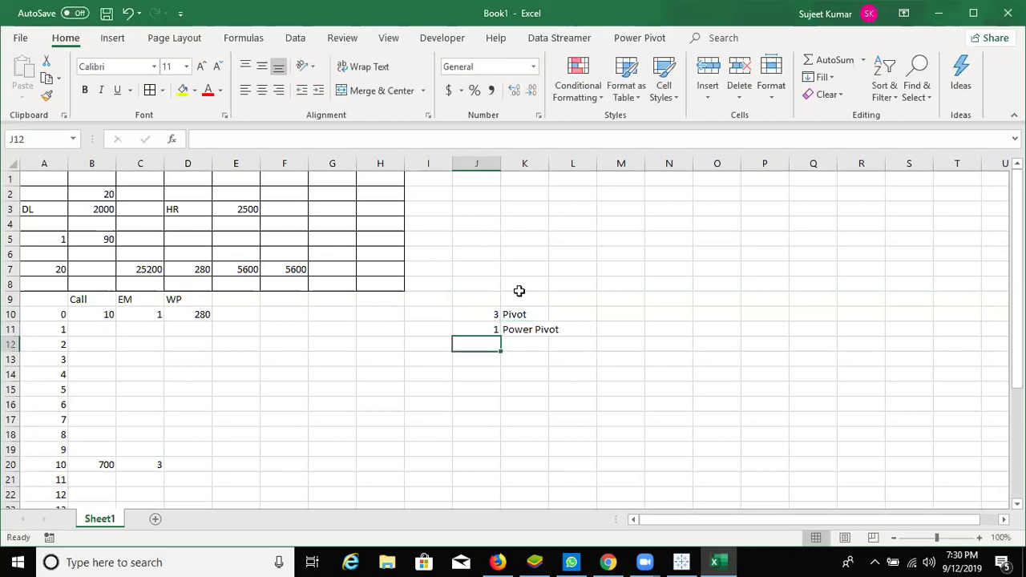
{"action": "type", "text": "2"}
{"action": "key", "text": "Tab"}
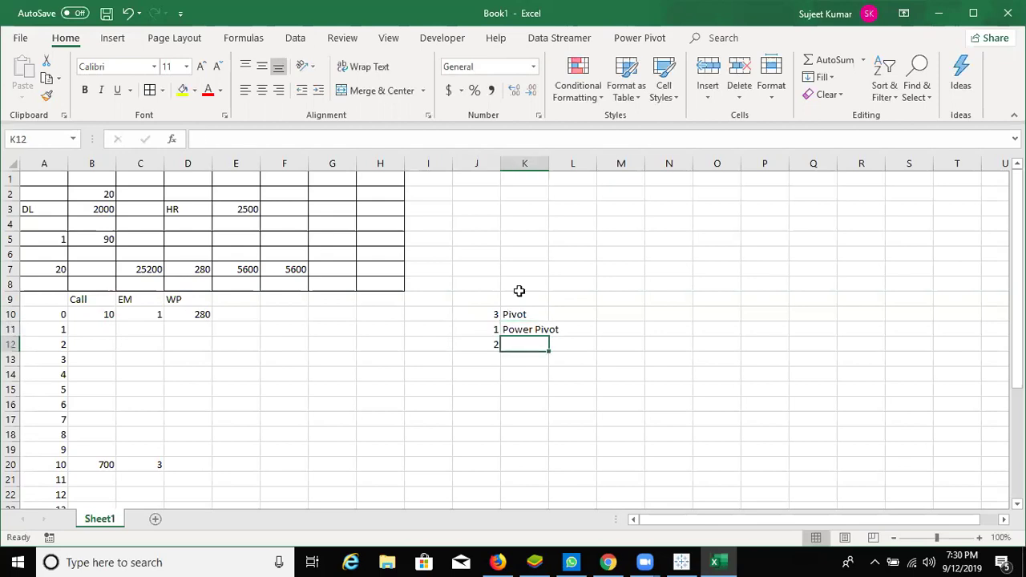
{"action": "type", "text": "Power "}
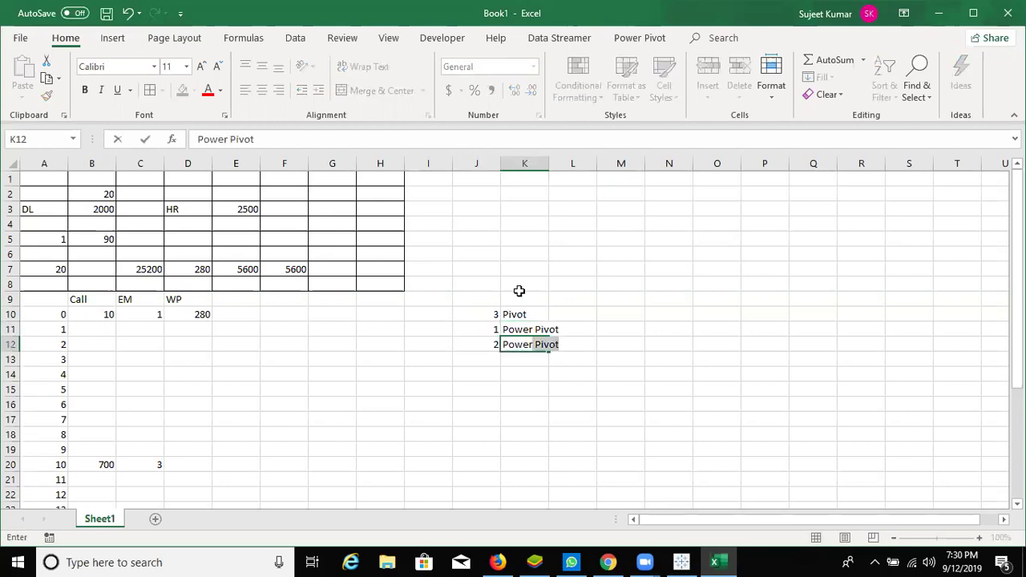
{"action": "type", "text": "pt"}
{"action": "type", "text": "ivot"}
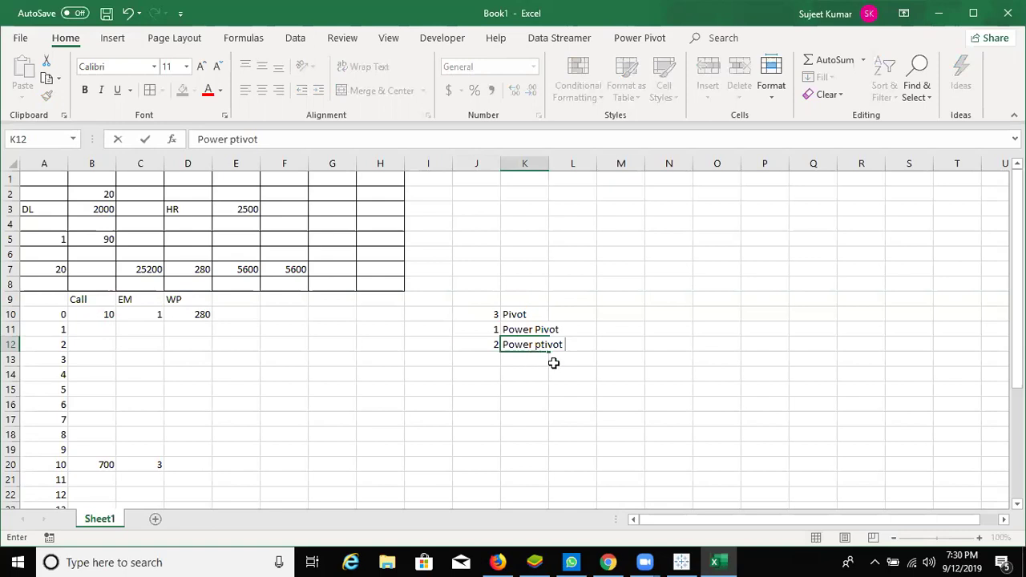
{"action": "type", "text": " form"}
{"action": "key", "text": "Return"}
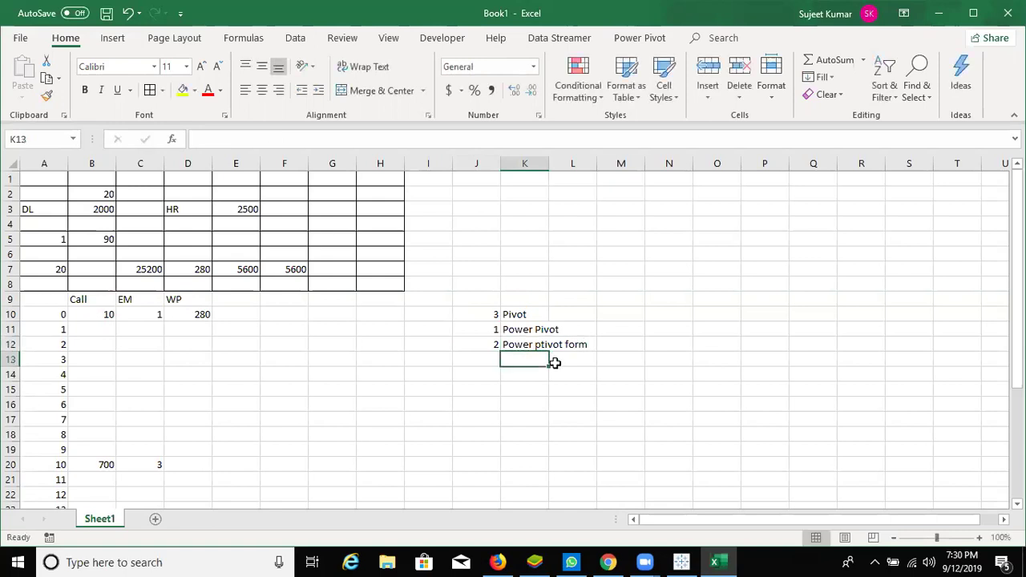
{"action": "key", "text": "Up"}
{"action": "key", "text": "Up"}
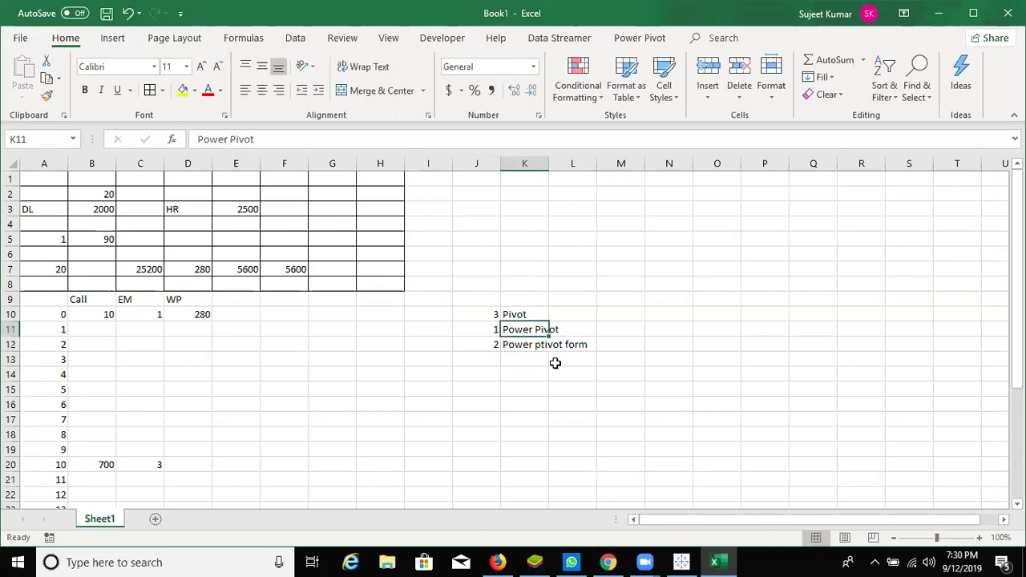
Change J12's count to 1 and enter the note 'Power Q' in K13.
{"action": "key", "text": "Down"}
{"action": "key", "text": "Left"}
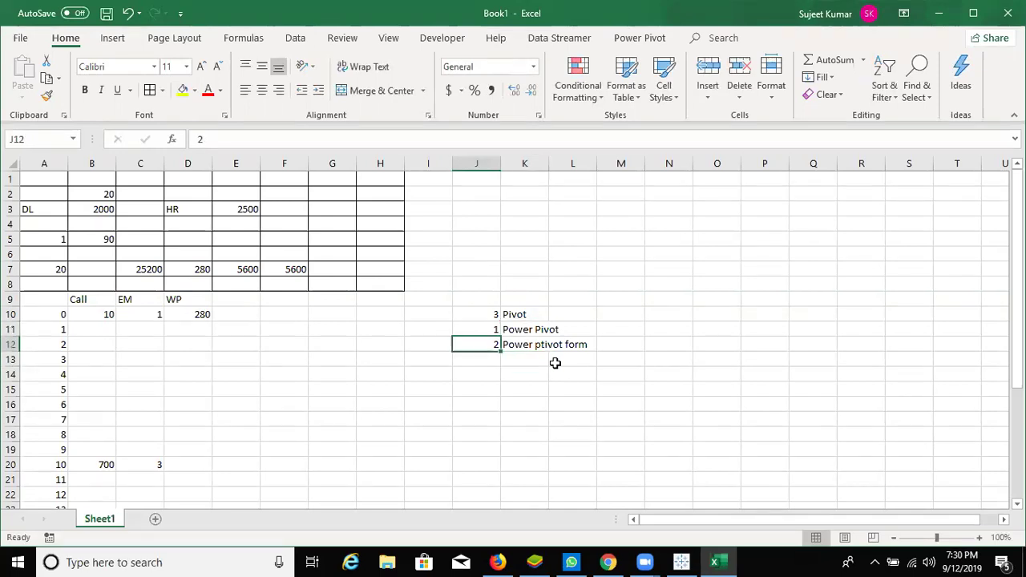
{"action": "type", "text": "1"}
{"action": "key", "text": "Return"}
{"action": "key", "text": "Right"}
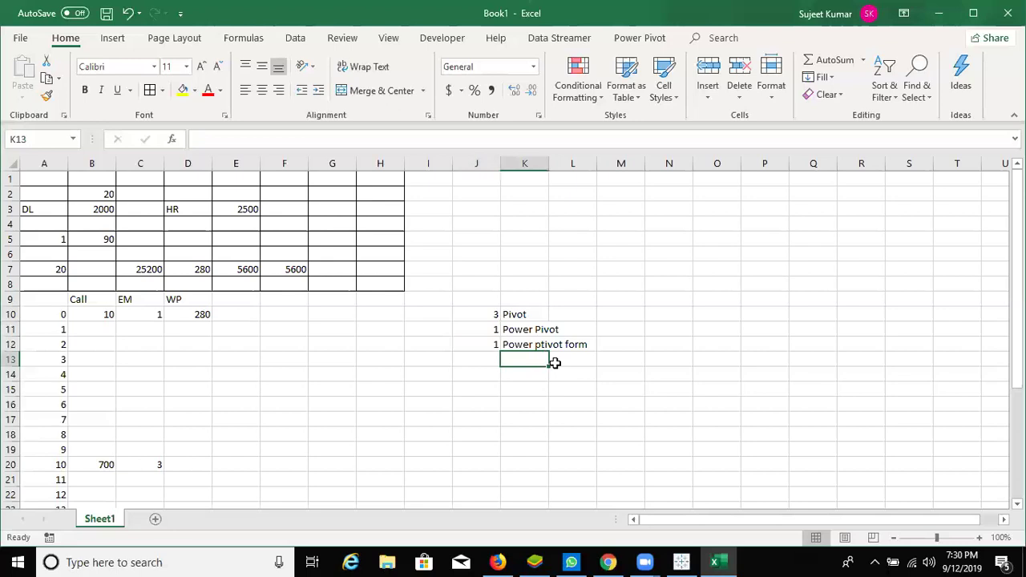
{"action": "type", "text": "Power"}
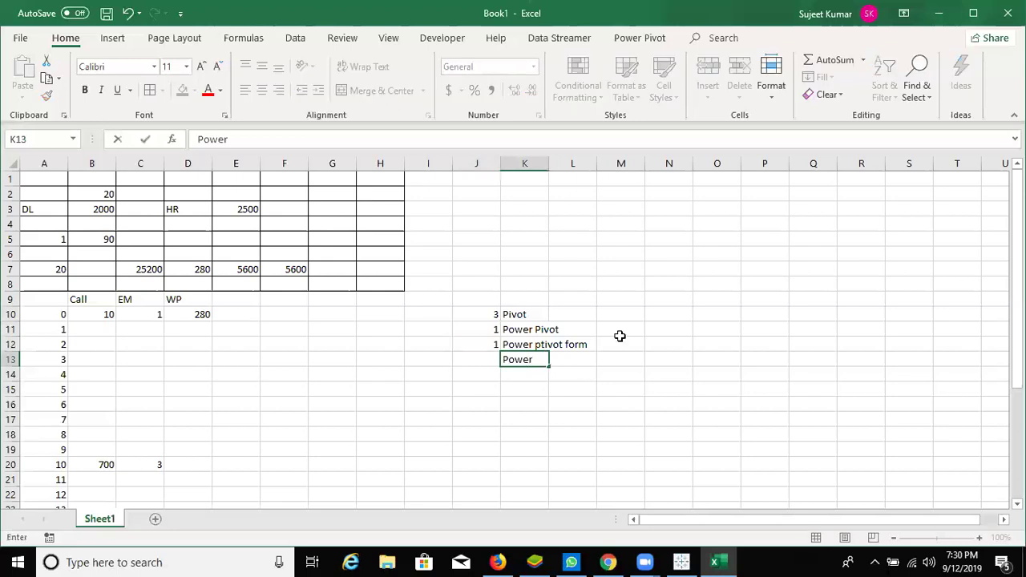
{"action": "type", "text": " 1"}
{"action": "key", "text": "BackSpace"}
{"action": "type", "text": "Q"}
{"action": "key", "text": "Return"}
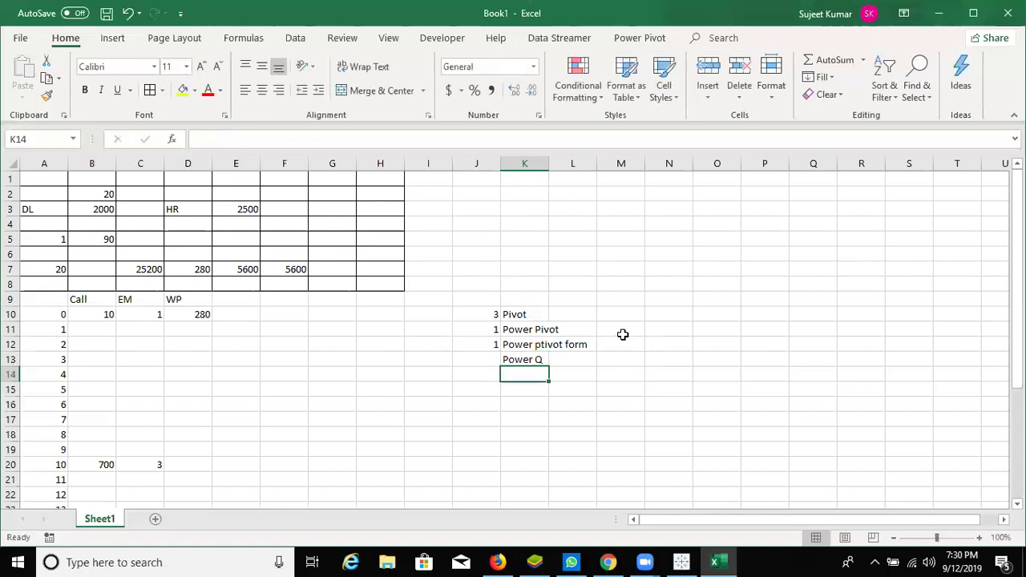
Set the Power Q count in J13 to 2.
{"action": "key", "text": "Up"}
{"action": "key", "text": "Left"}
{"action": "type", "text": "1"}
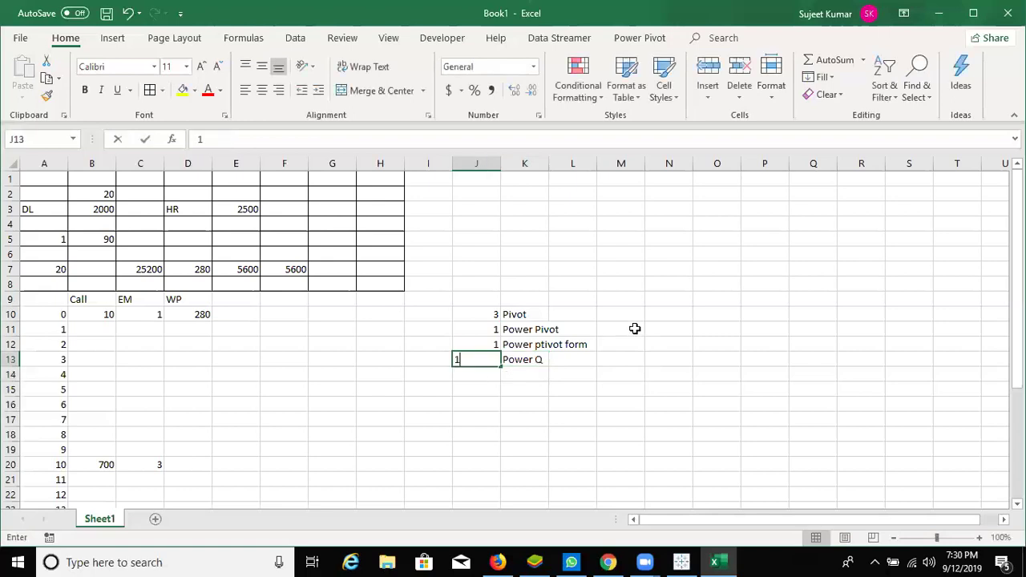
{"action": "key", "text": "BackSpace"}
{"action": "type", "text": "2"}
{"action": "key", "text": "Return"}
Select ranges of the J10:J13 counts to check their sums.
{"action": "key", "text": "Up"}
{"action": "key", "text": "ctrl+shift+Up"}
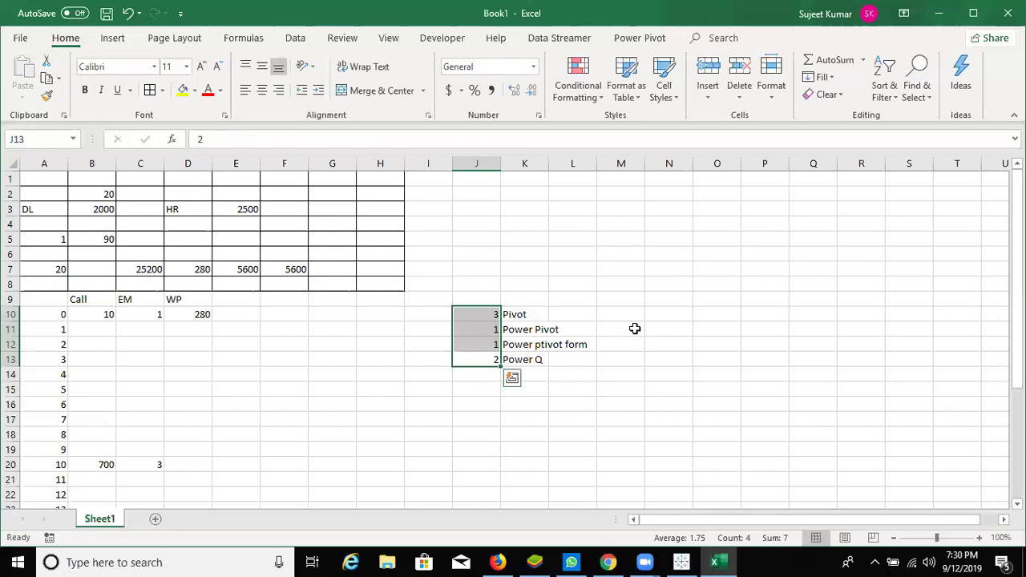
{"action": "key", "text": "Up"}
{"action": "key", "text": "Up"}
{"action": "key", "text": "Up"}
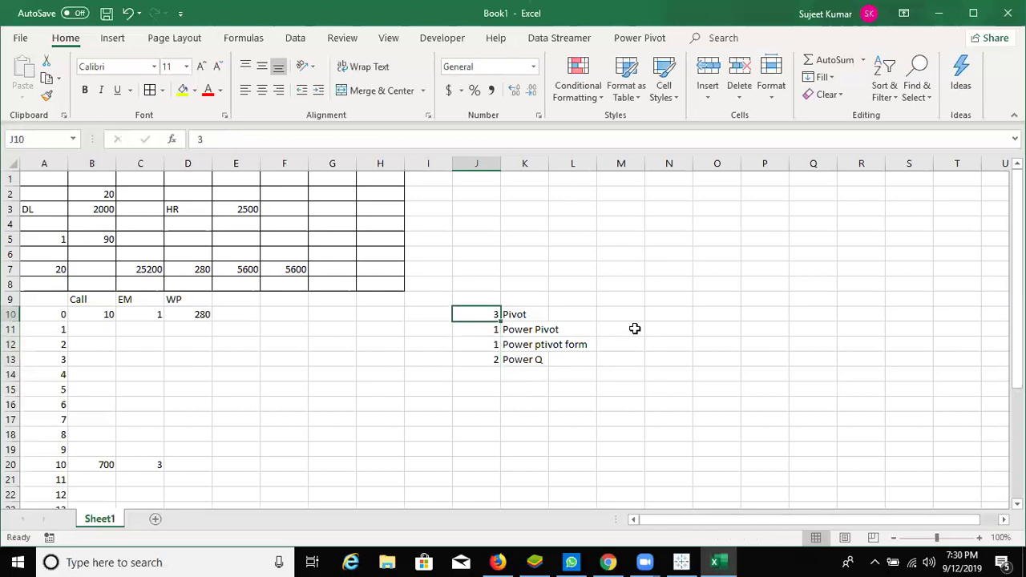
{"action": "key", "text": "Down"}
{"action": "key", "text": "Down"}
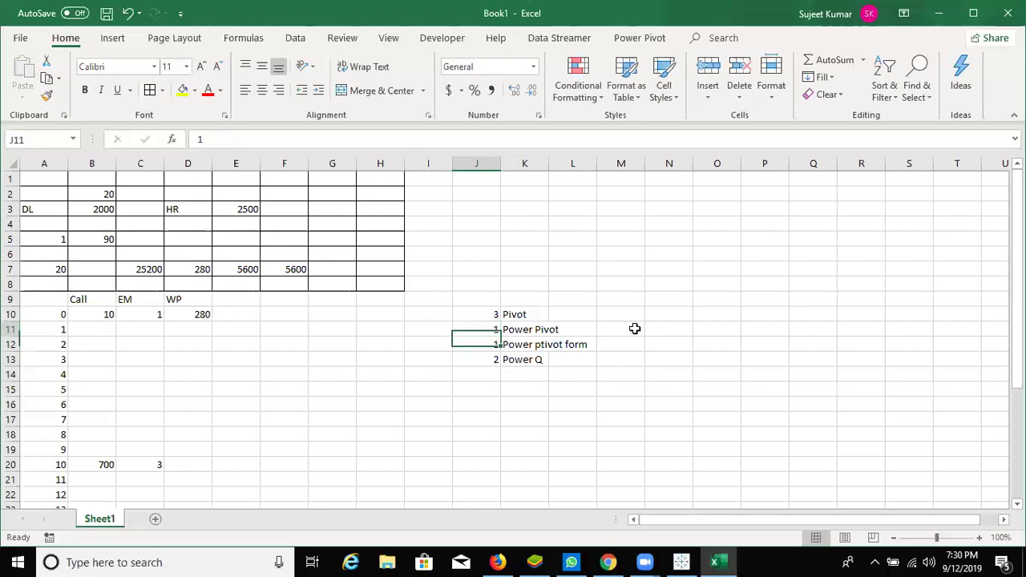
{"action": "key", "text": "shift+Down"}
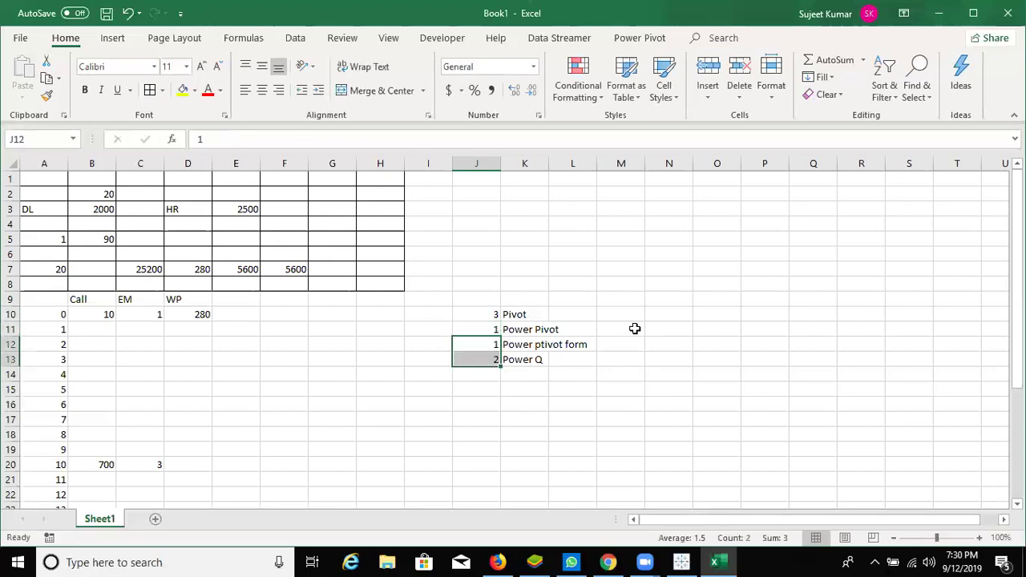
{"action": "key", "text": "shift+Up"}
{"action": "key", "text": "Down"}
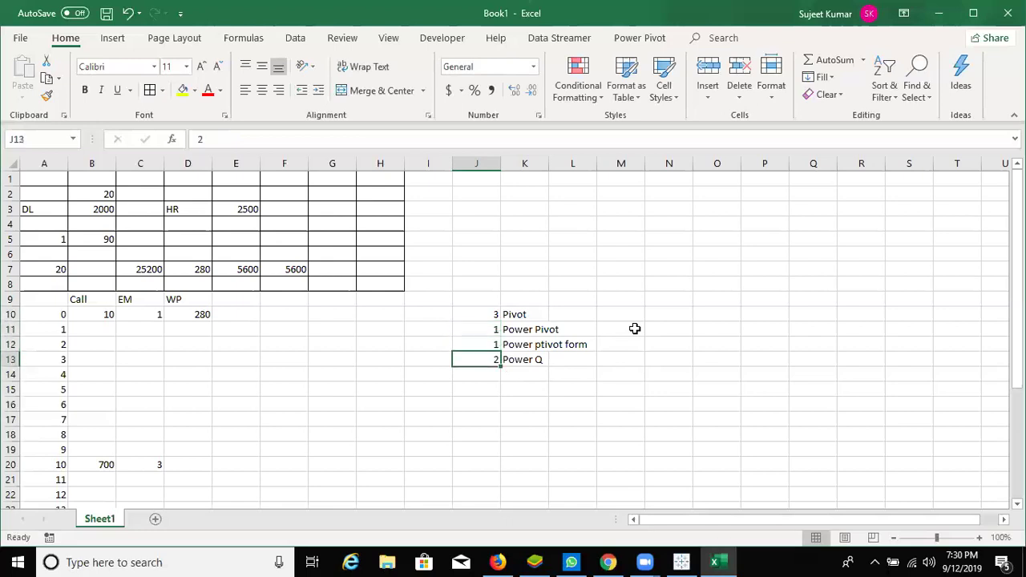
{"action": "key", "text": "shift+Up"}
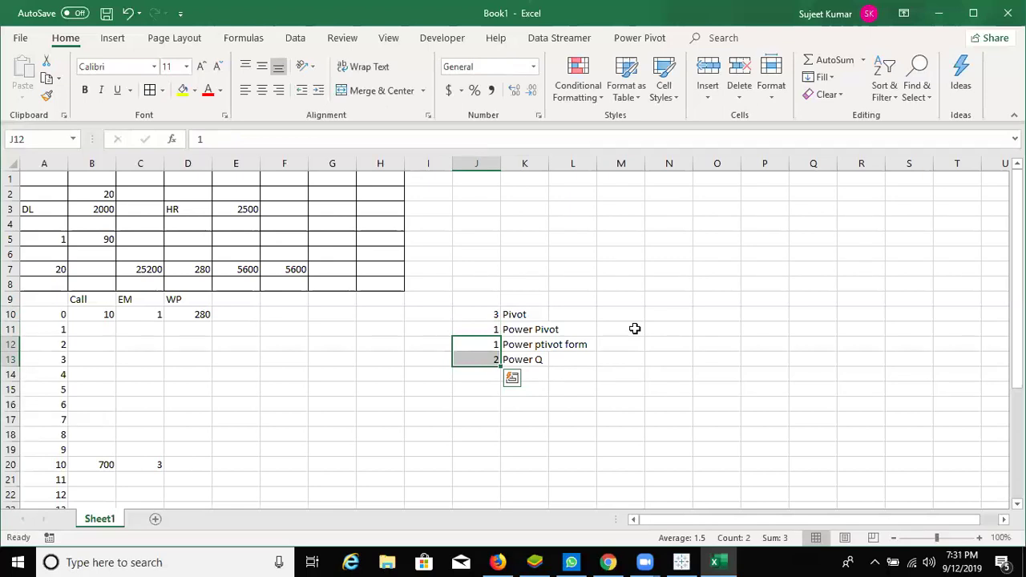
{"action": "key", "text": "Down"}
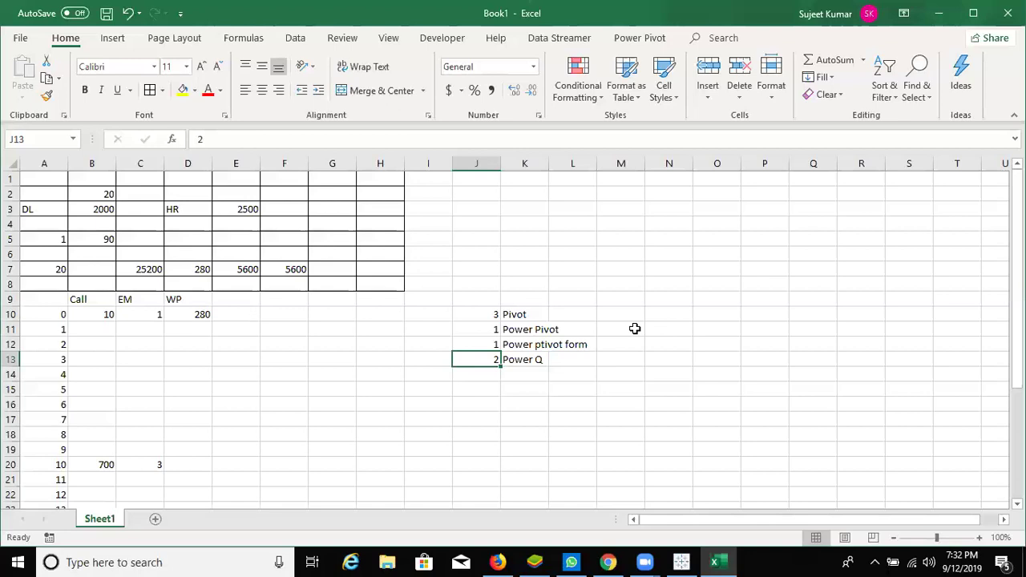
{"action": "key", "text": "Right"}
{"action": "key", "text": "Left"}
{"action": "key", "text": "shift+Right"}
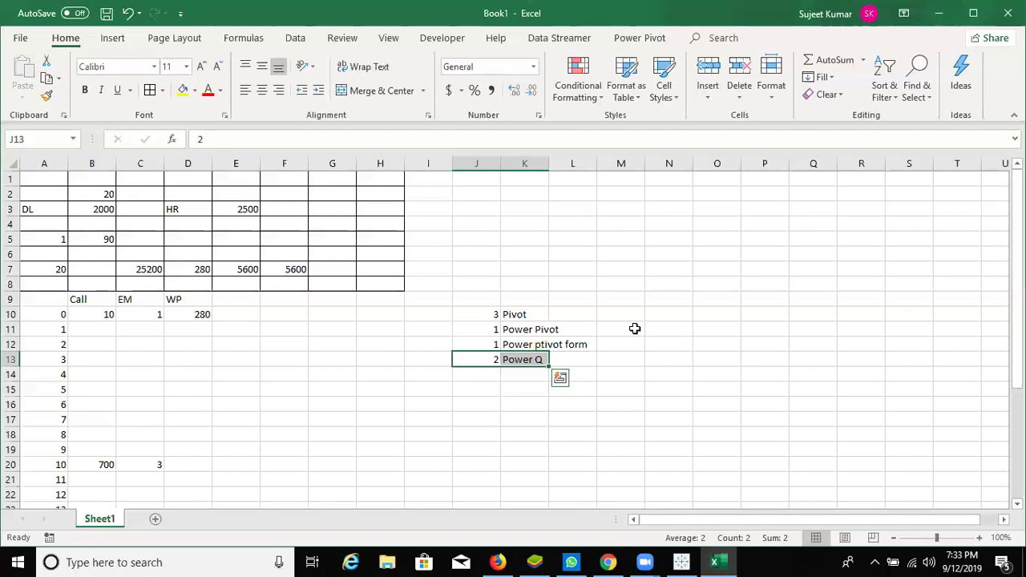
{"action": "left_click", "coordinate": [680, 561]}
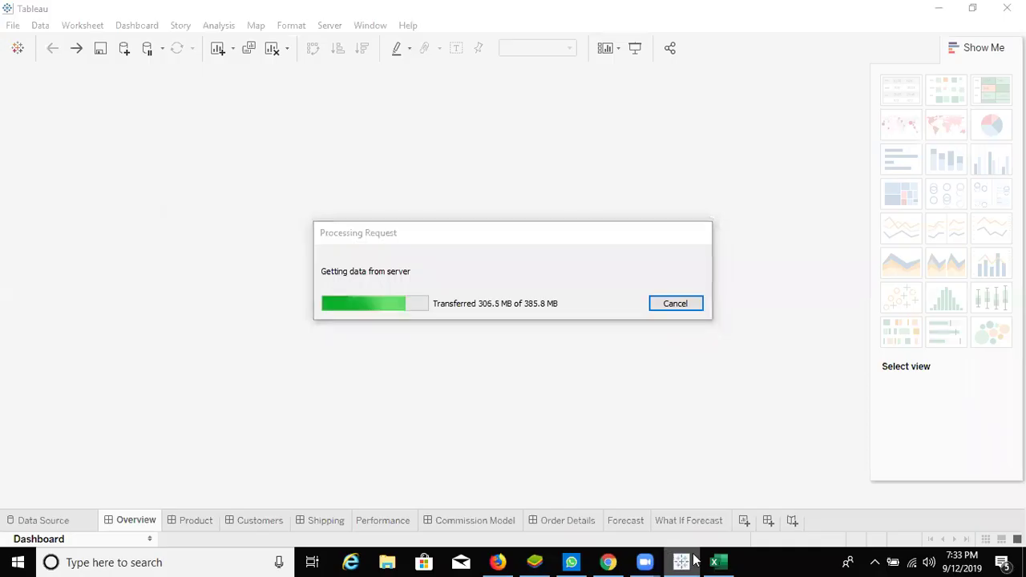
{"action": "left_click", "coordinate": [680, 561]}
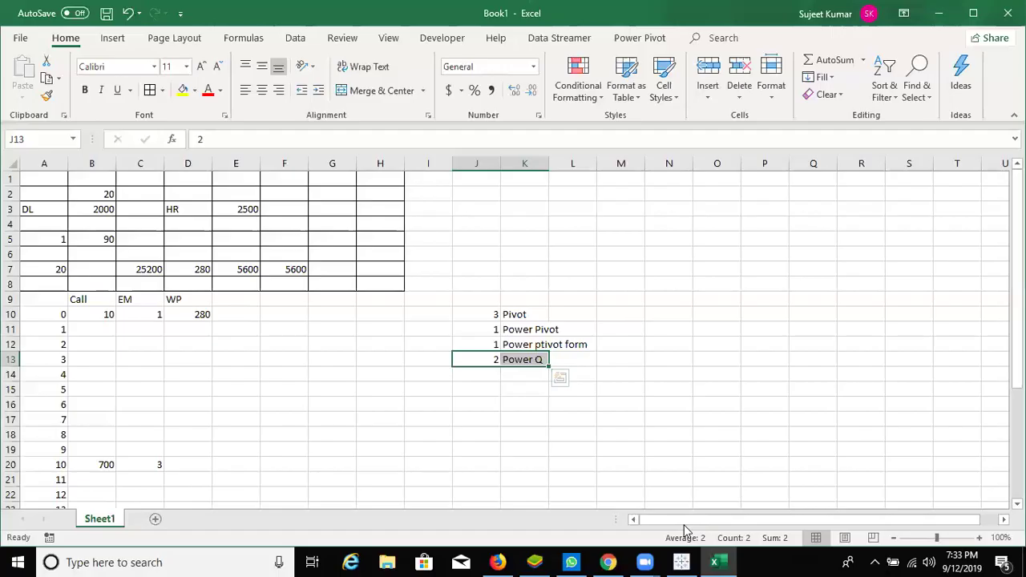
{"action": "left_click", "coordinate": [469, 401]}
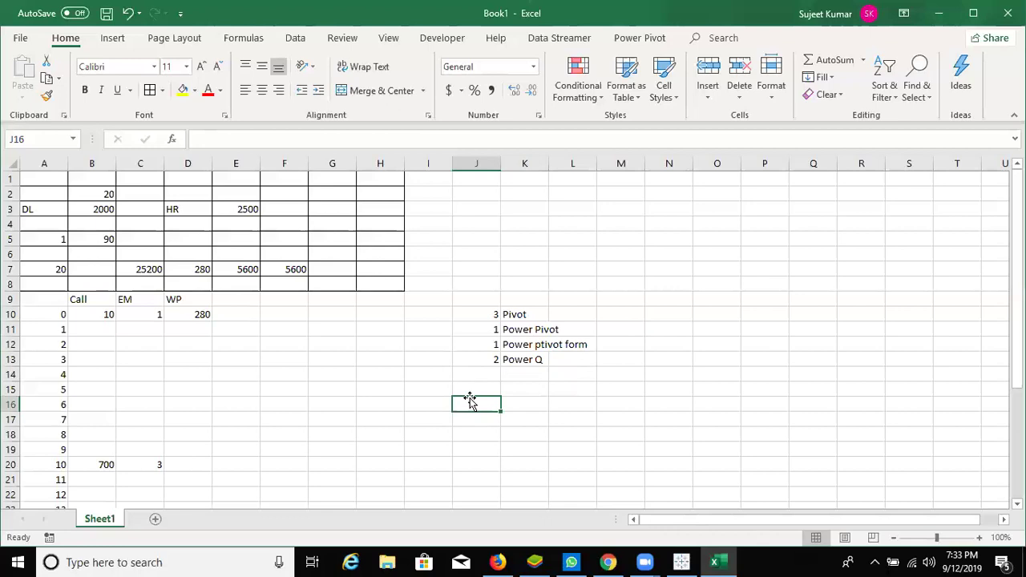
{"action": "left_click_drag", "start_coordinate": [428, 178], "coordinate": [660, 292]}
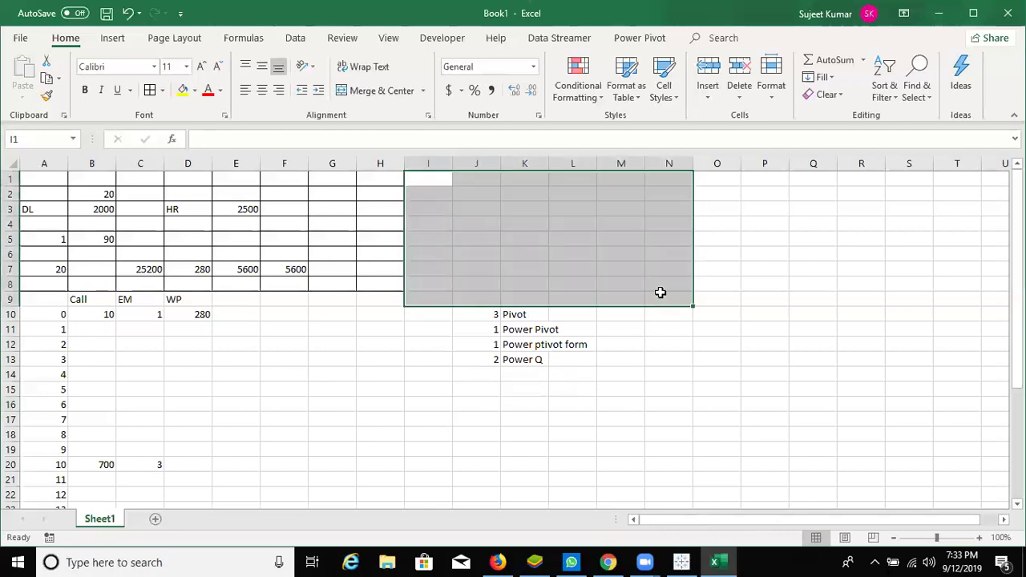
{"action": "left_click", "coordinate": [521, 314]}
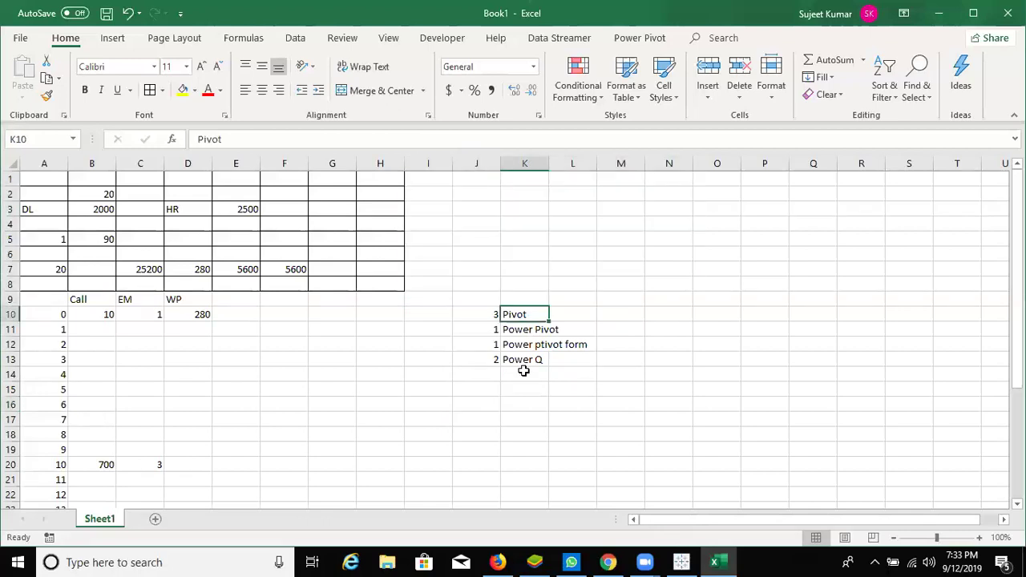
{"action": "left_click_drag", "start_coordinate": [522, 315], "coordinate": [522, 375]}
{"action": "key", "text": "Down"}
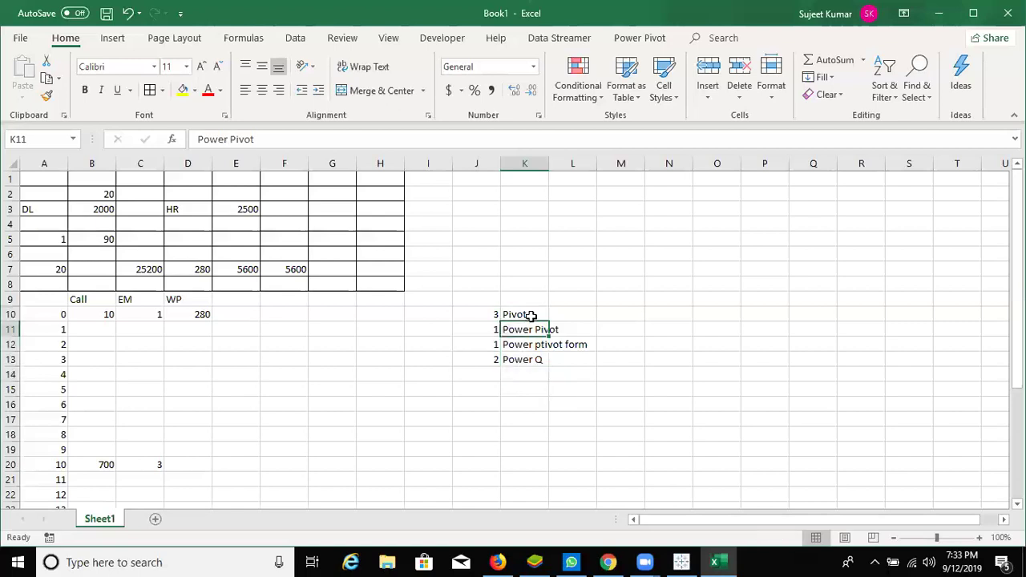
{"action": "left_click", "coordinate": [531, 316]}
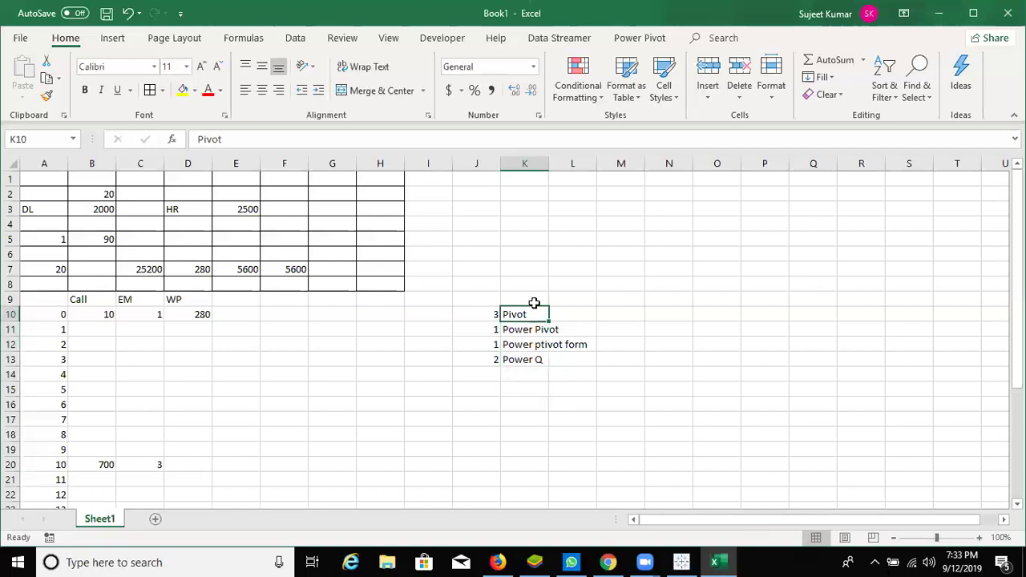
{"action": "left_click_drag", "start_coordinate": [532, 314], "coordinate": [528, 359]}
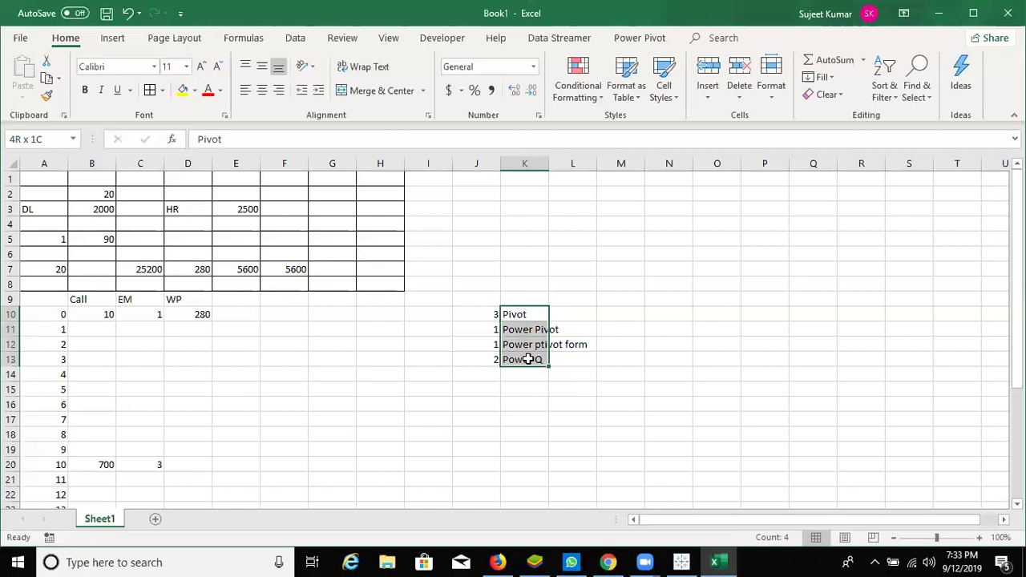
{"action": "double_click", "coordinate": [525, 315]}
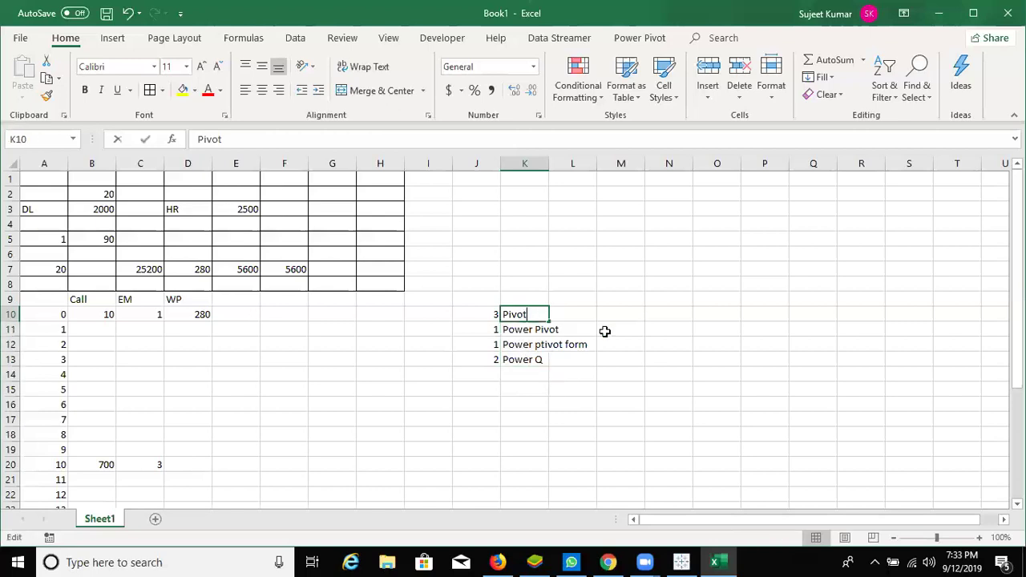
{"action": "left_click", "coordinate": [603, 334]}
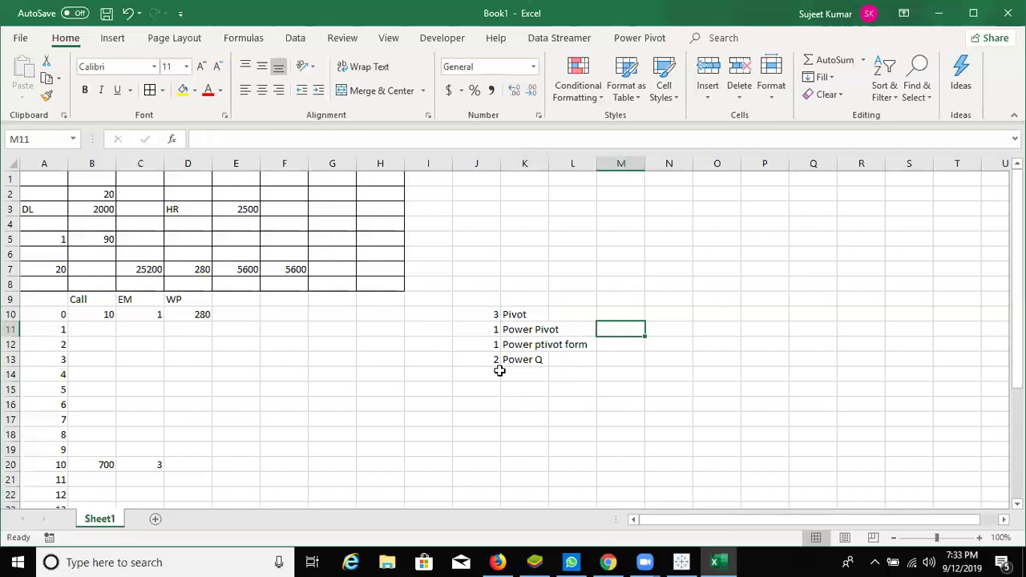
{"action": "left_click_drag", "start_coordinate": [517, 314], "coordinate": [496, 357]}
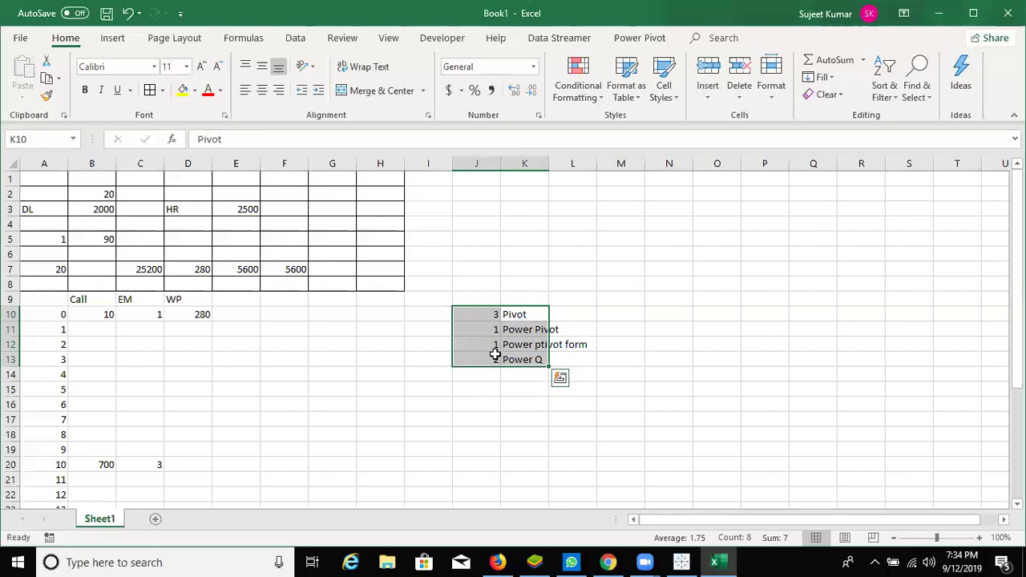
{"action": "left_click", "coordinate": [532, 319]}
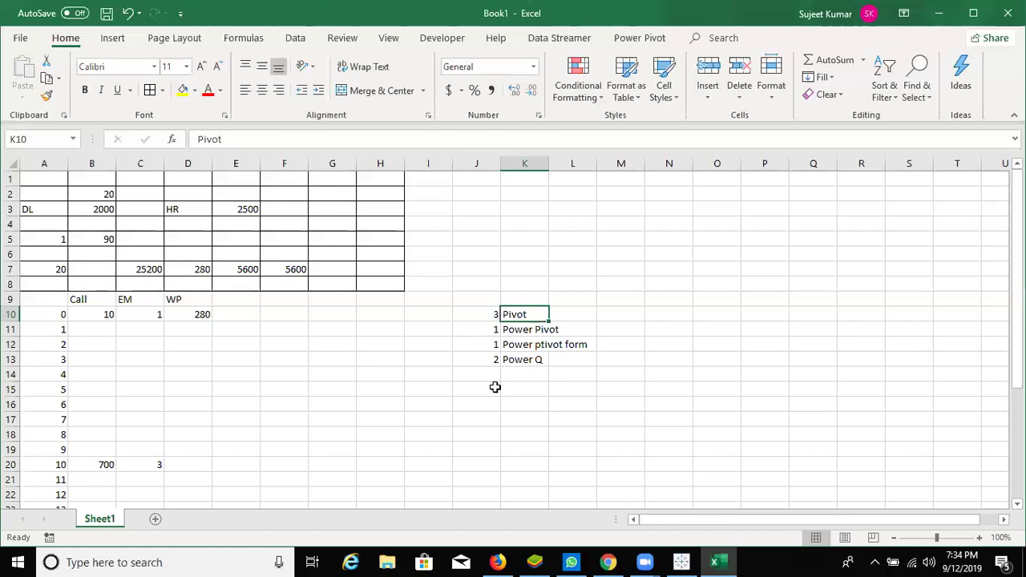
Minimise Excel with Win+D, briefly bring up the loading Tableau workbook, then hide it too.
{"action": "key", "text": "super+d"}
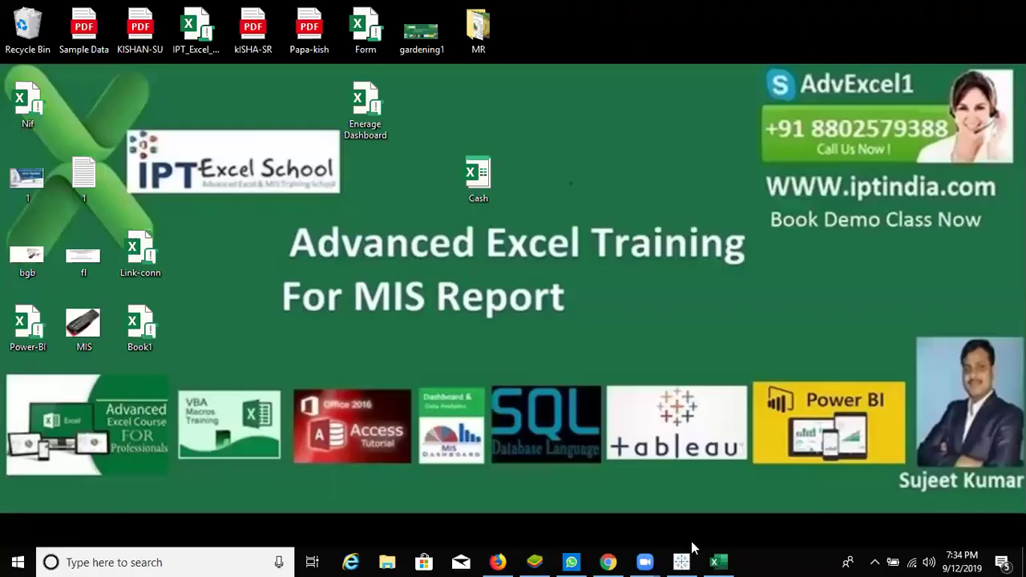
{"action": "left_click", "coordinate": [682, 561]}
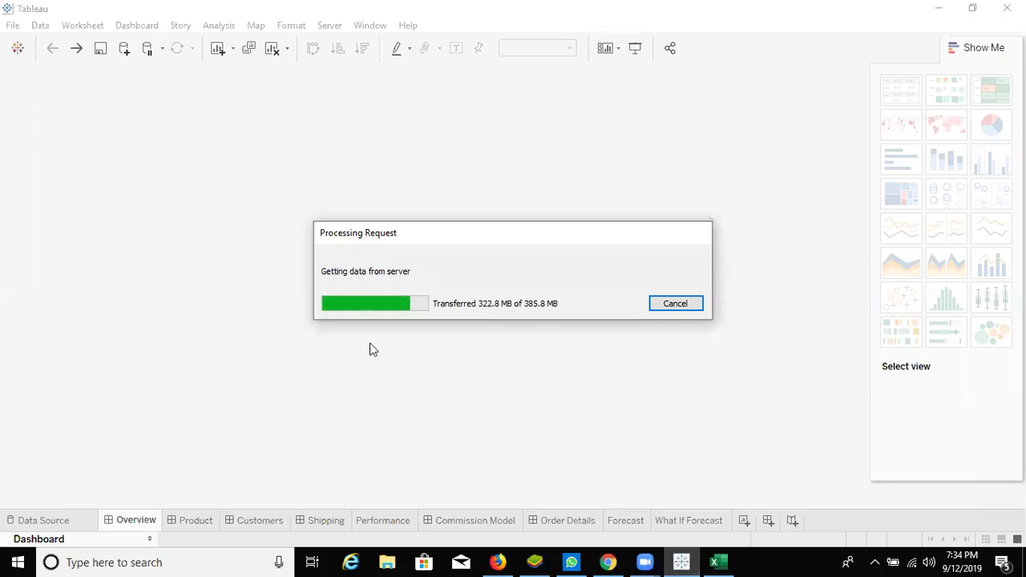
{"action": "key", "text": "super+d"}
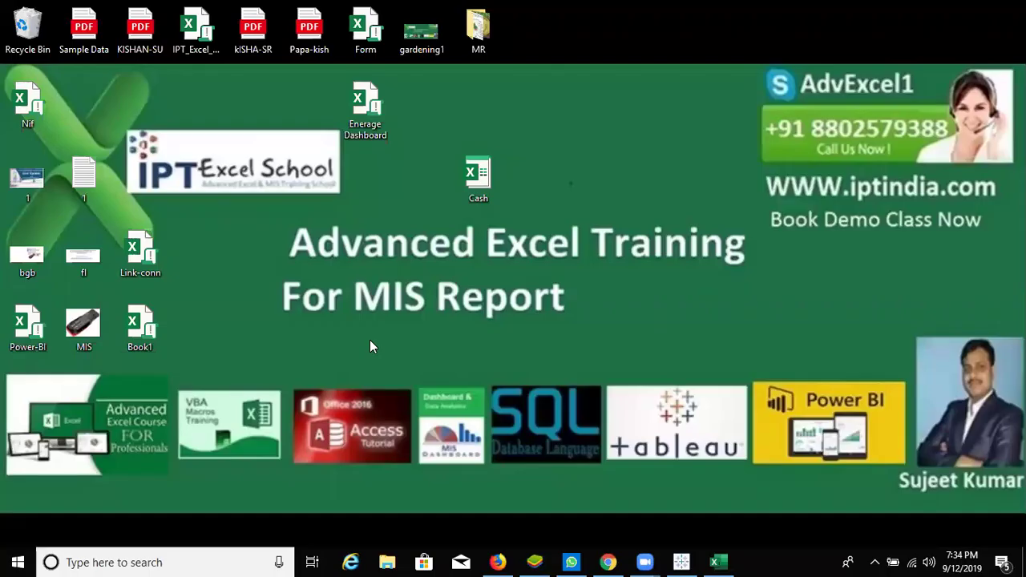